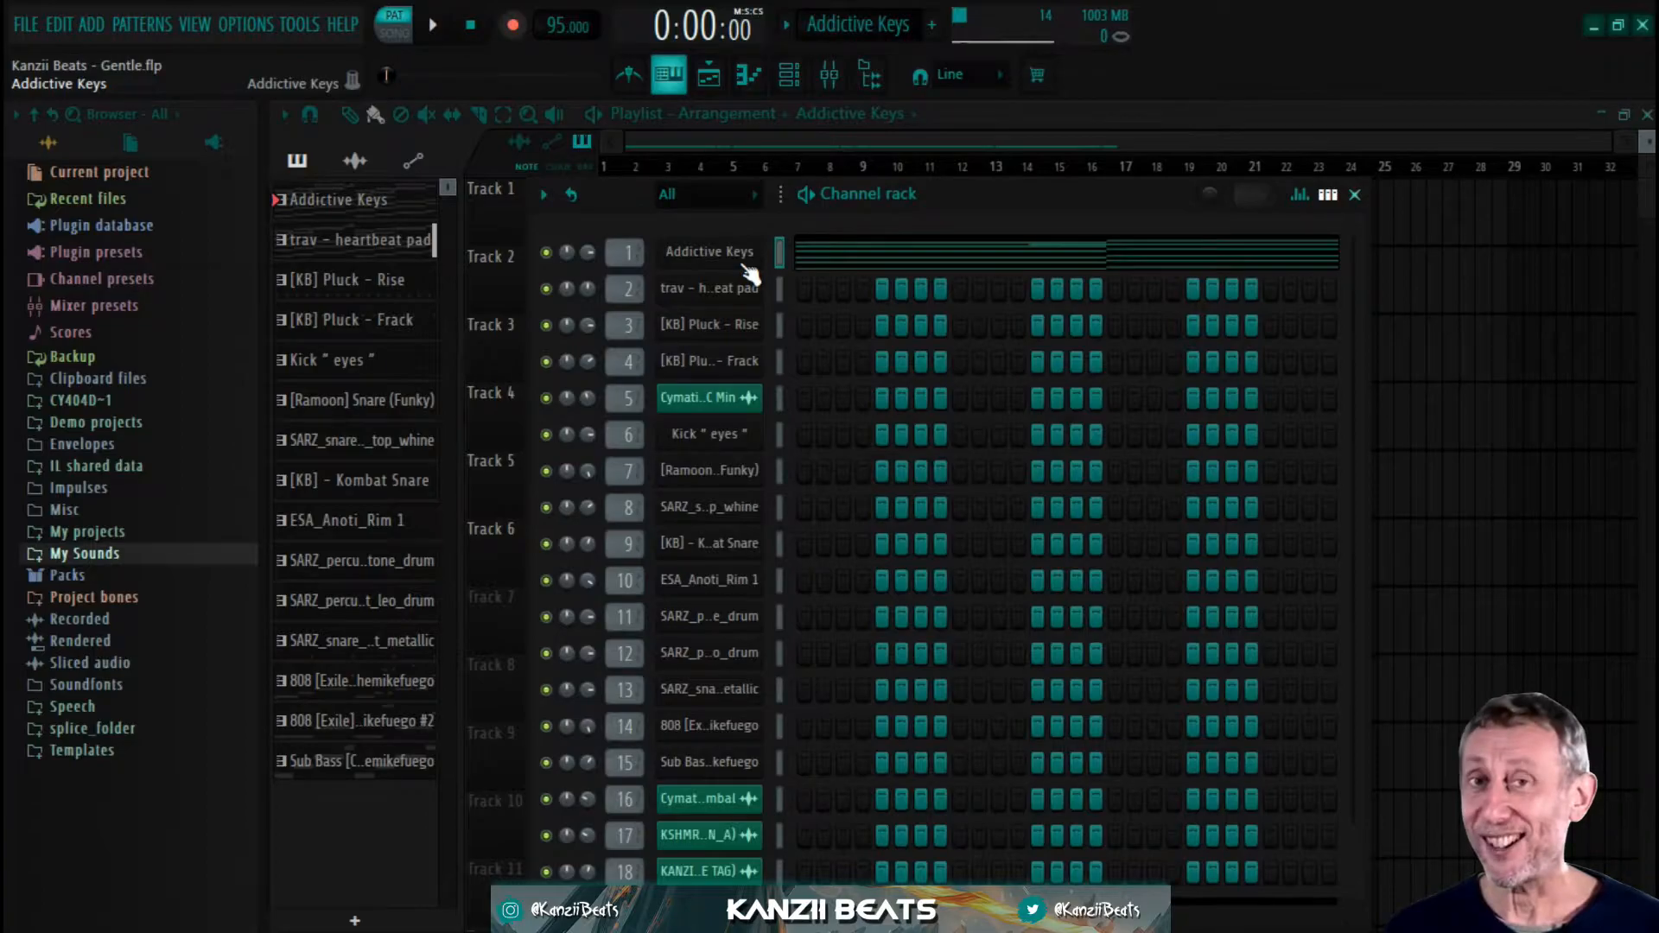
- Examine the preset loaded in the Addictive Keys instrument, and close the plugin window
click(745, 261)
drag(967, 152, 948, 128)
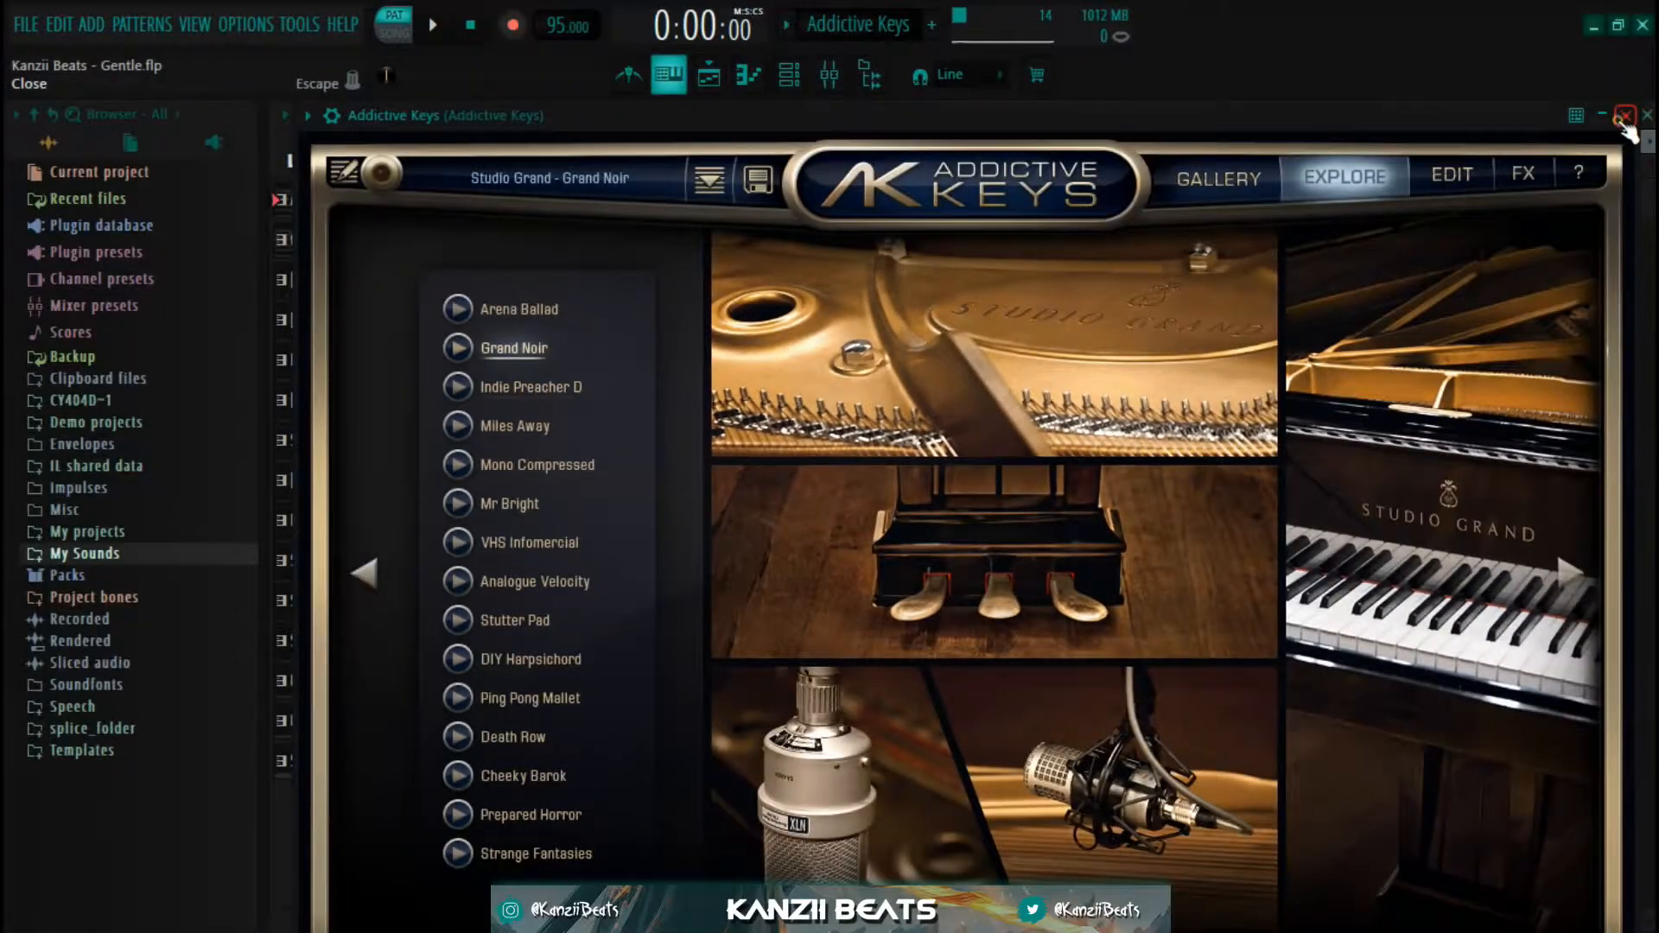
click(1626, 127)
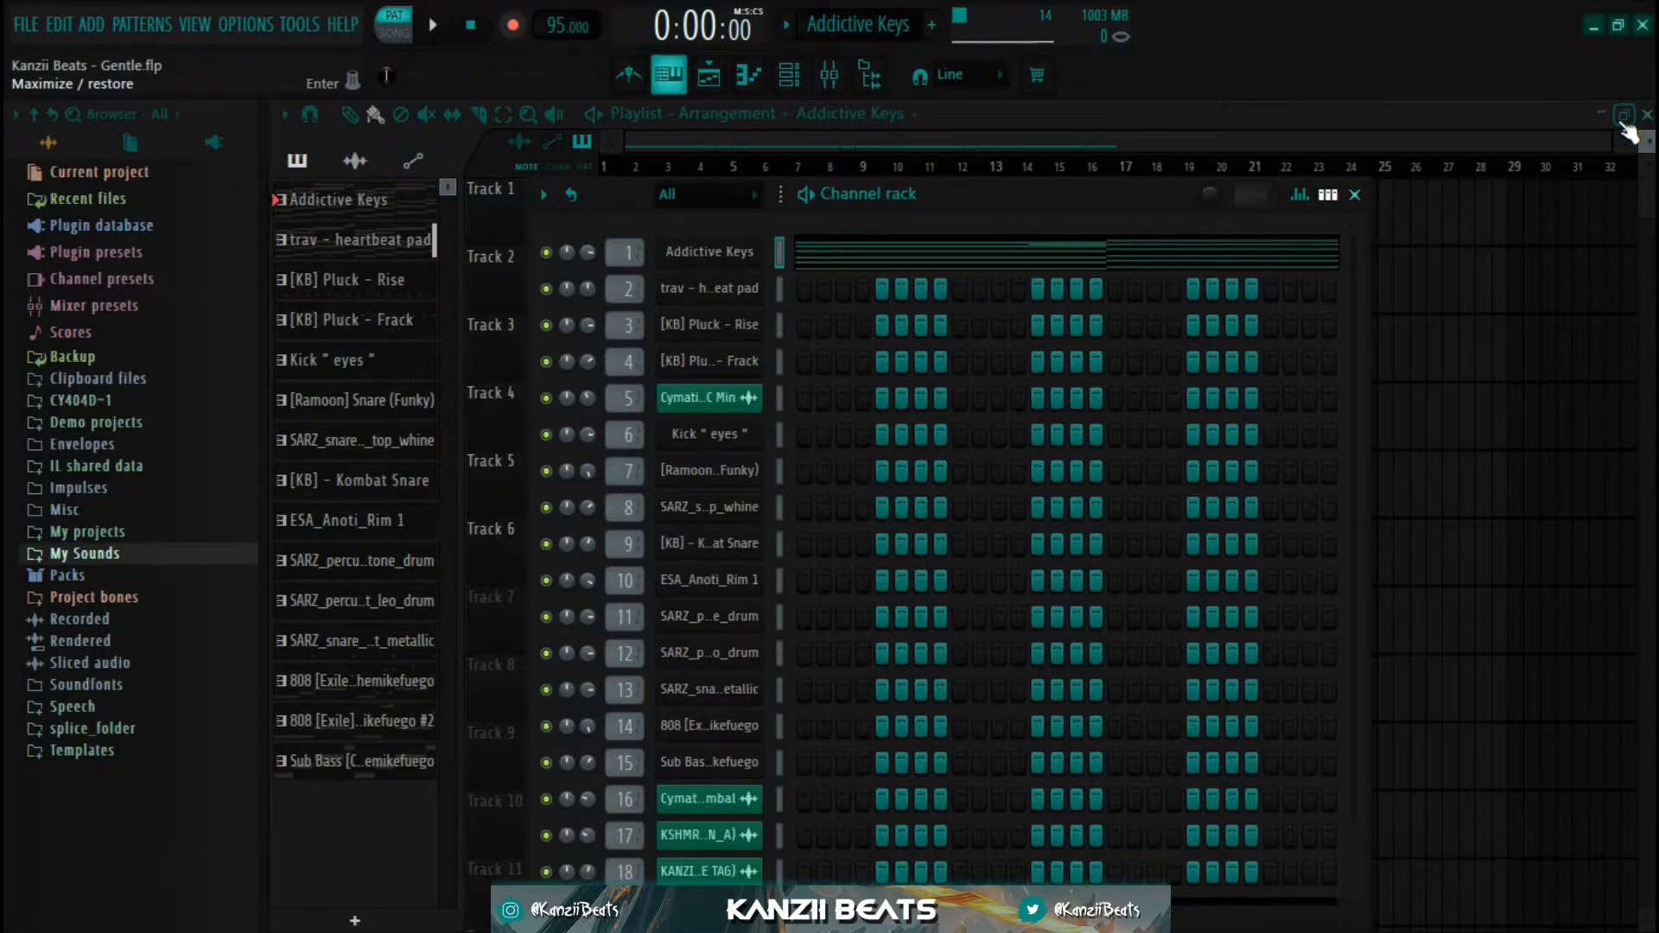
- Hide the channel rack, open the Addictive Keys pattern in the piano roll and play its chords back
click(1356, 195)
double_click(743, 217)
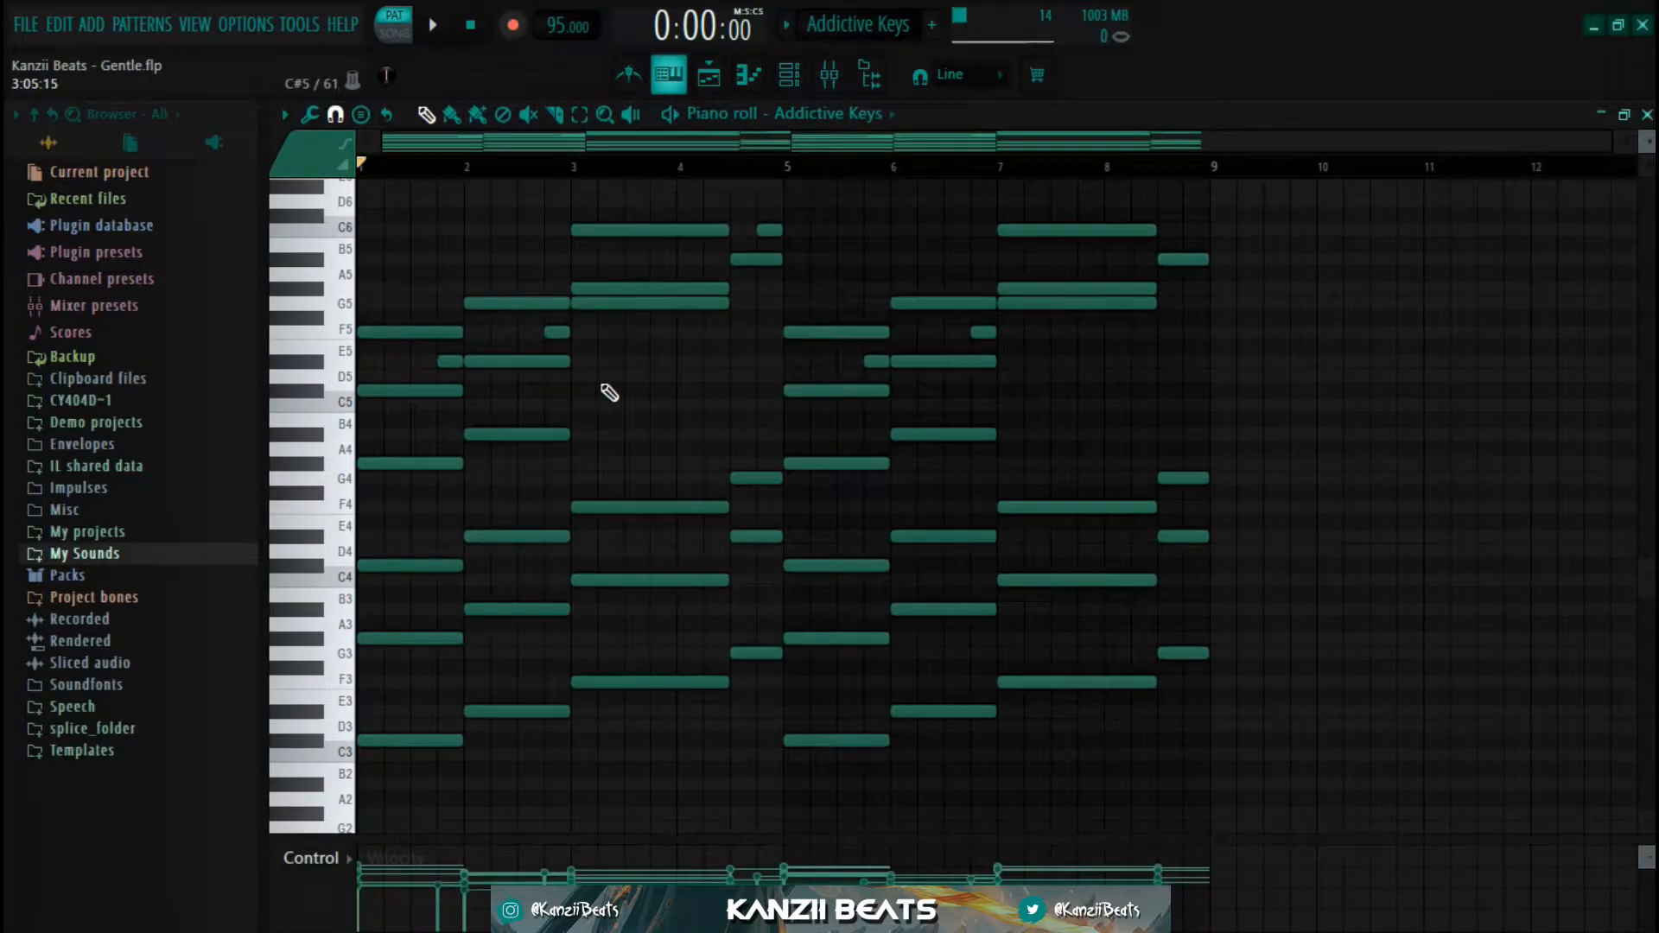
key(space)
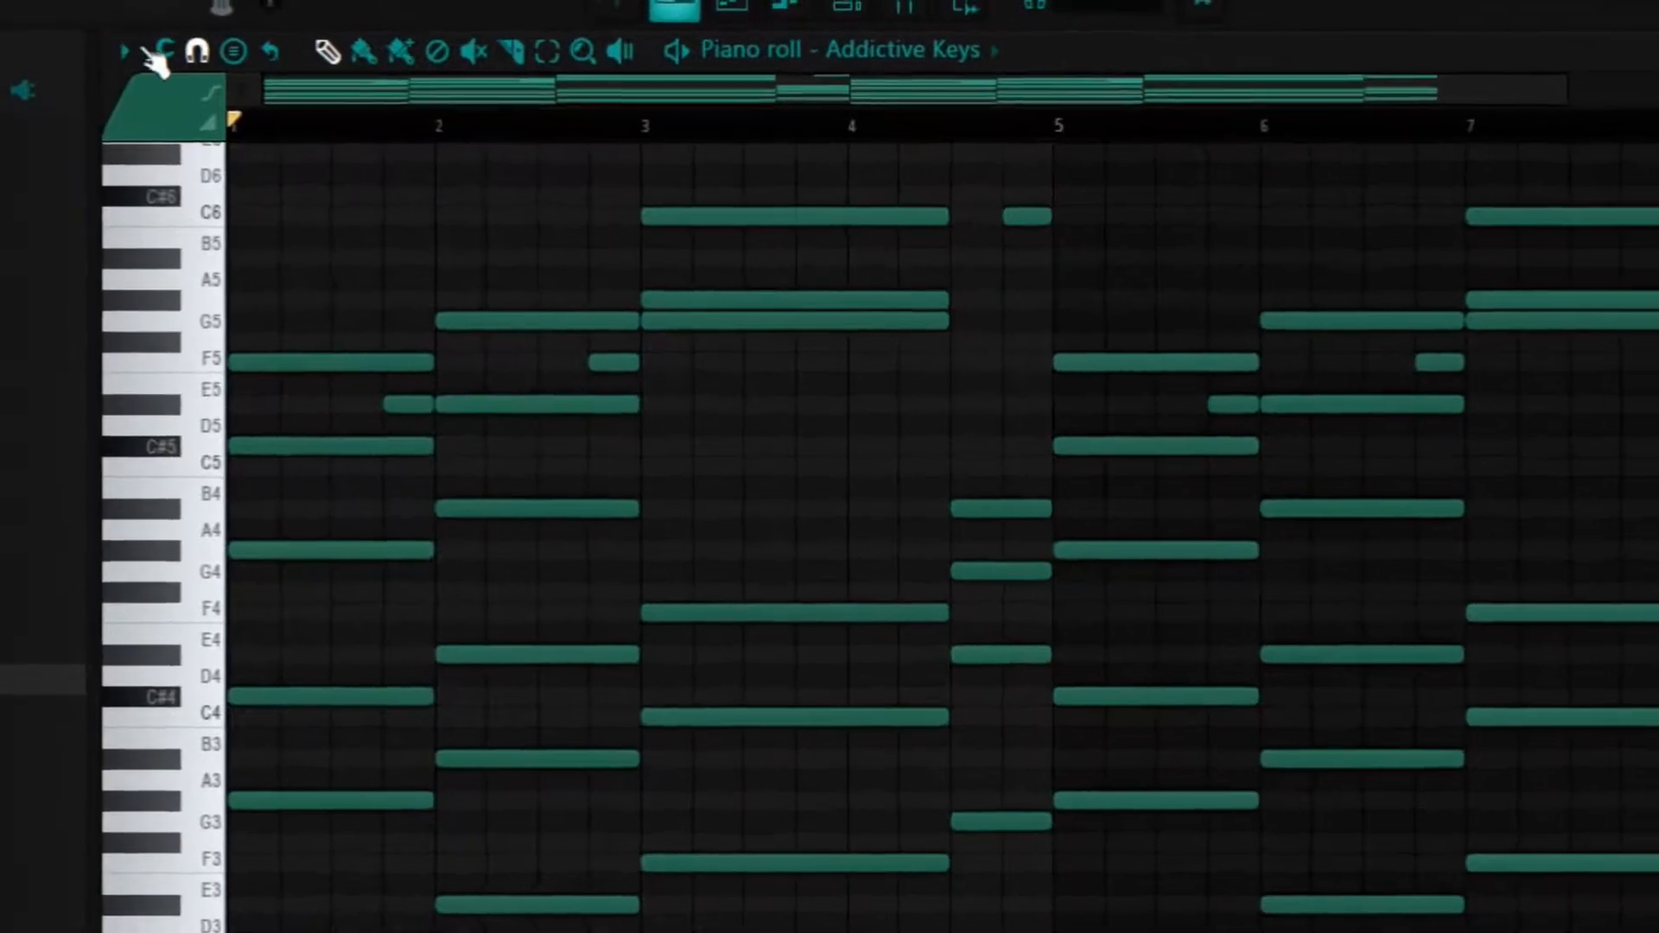
- Look up the scale highlighting options among the piano roll helpers
click(93, 23)
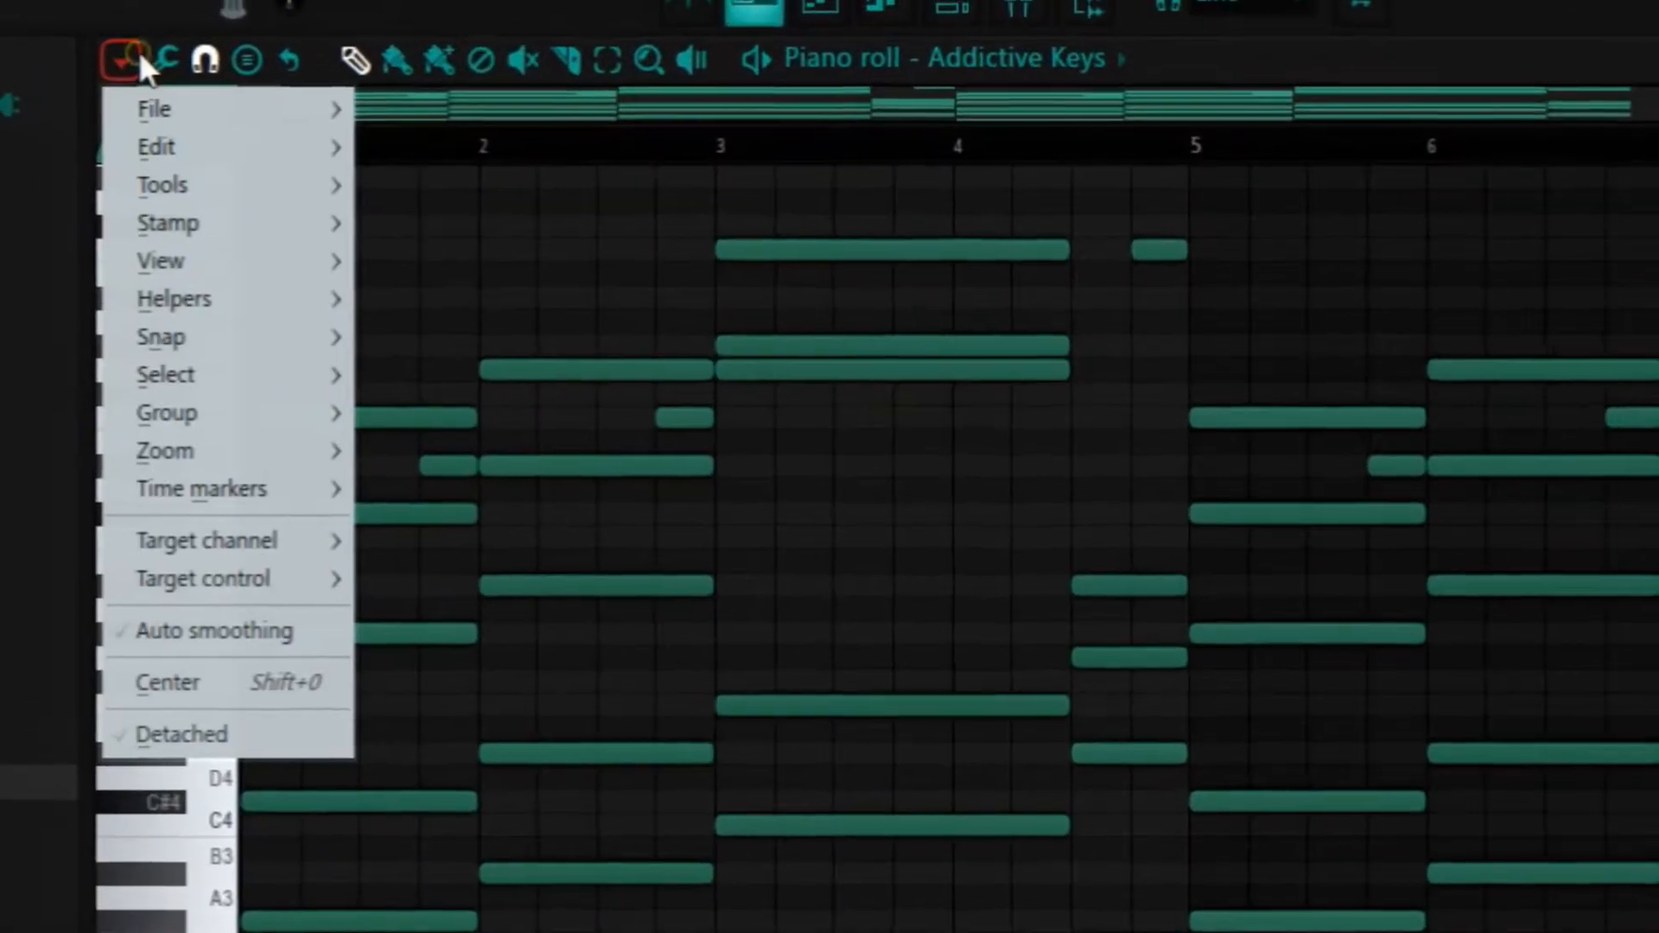
mouse_move(173, 298)
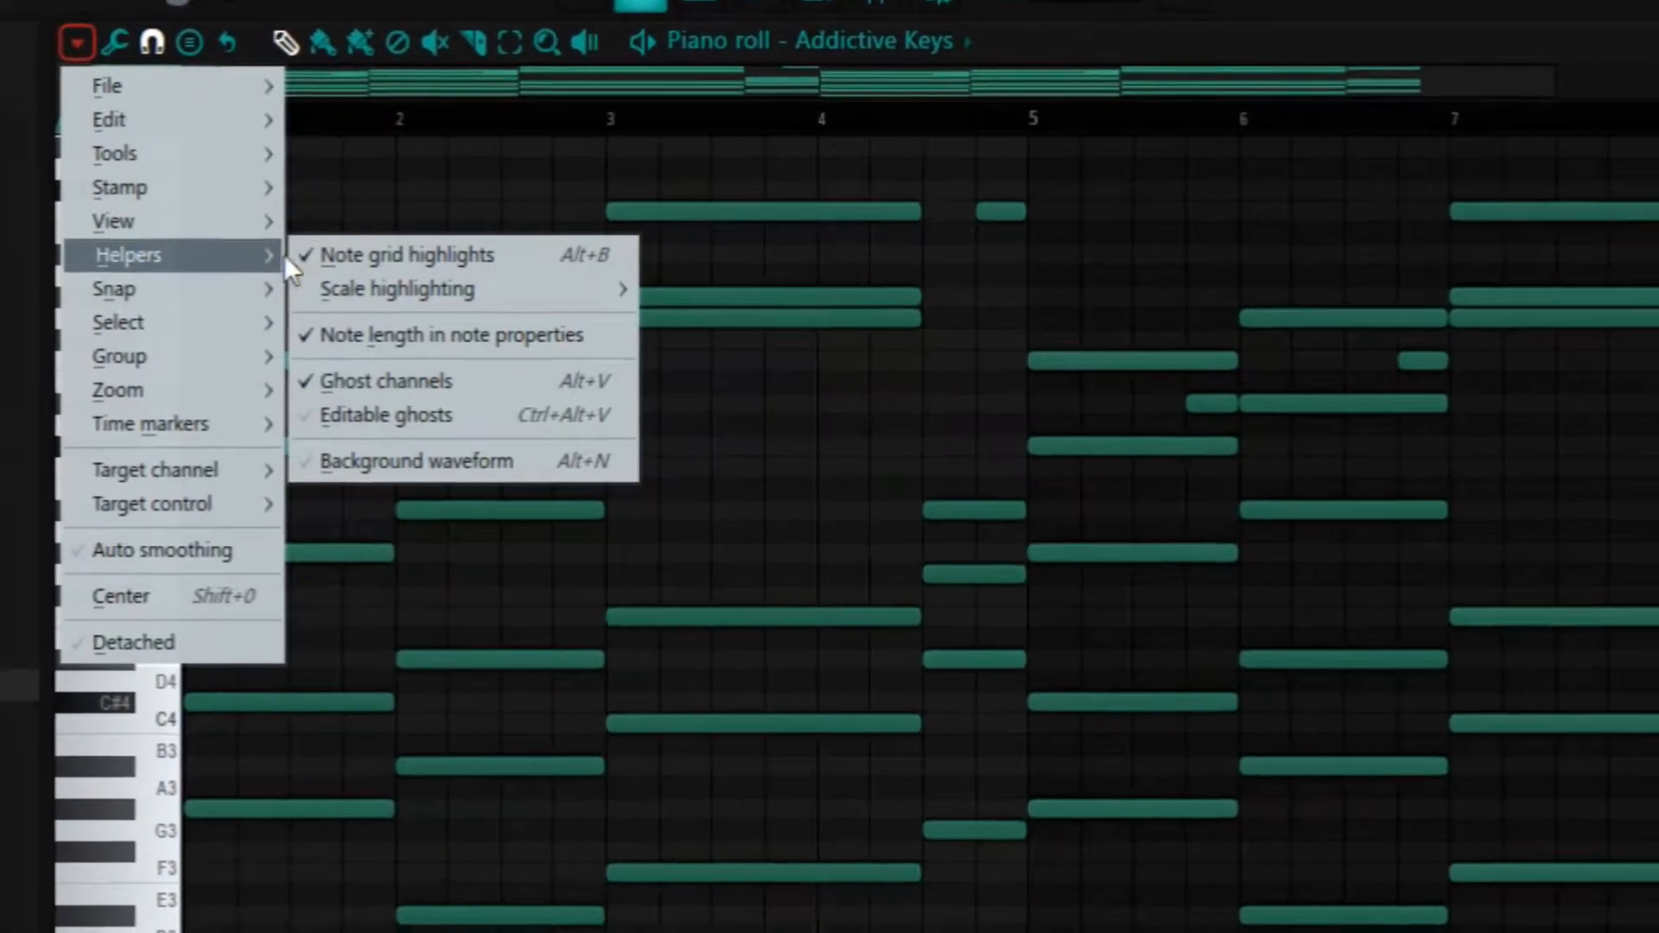
mouse_move(483, 290)
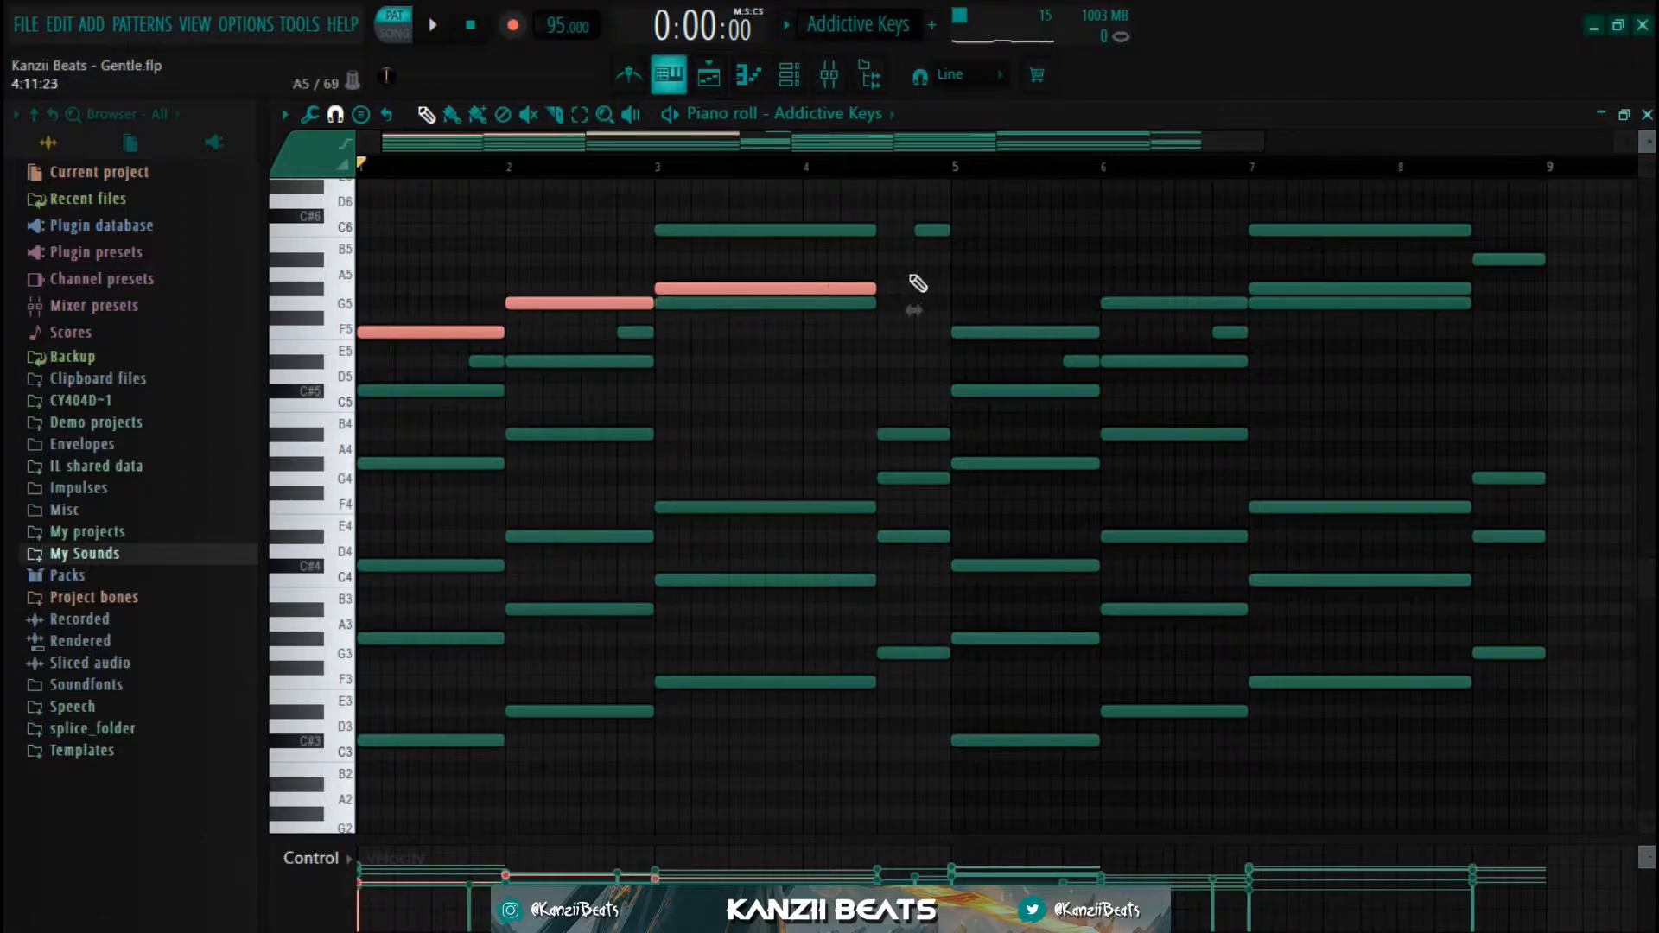
- Lower the three selected top notes of the chords in bars 1 to 3 by one octave, and clear the selection
key(ctrl+Down)
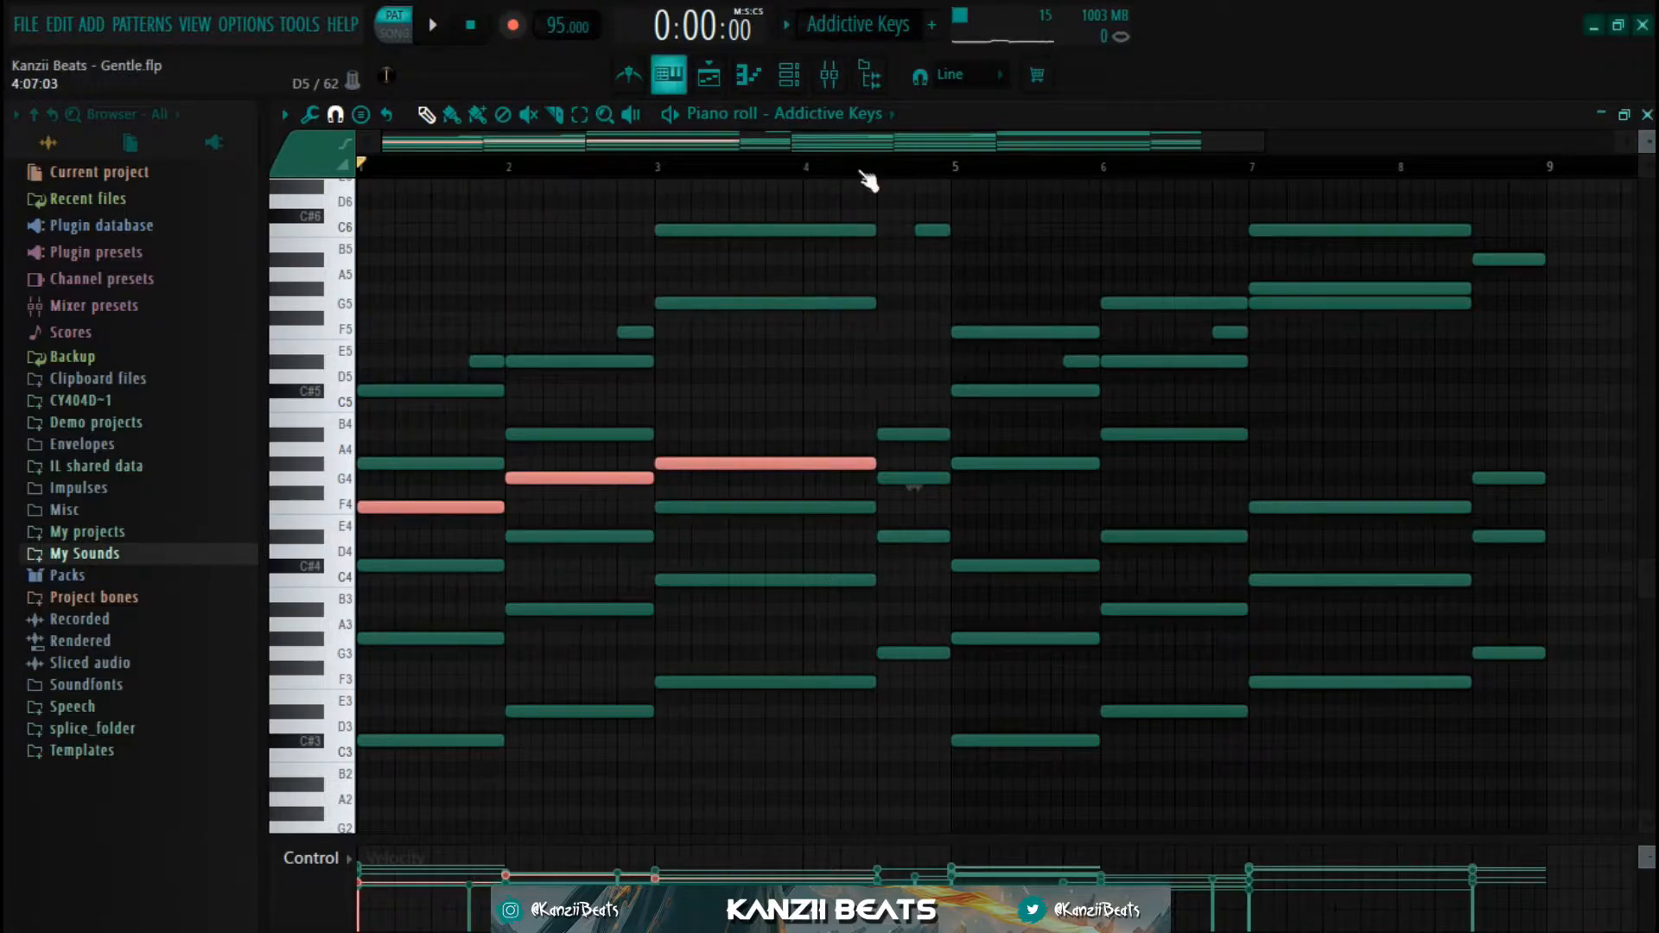
ctrl+scroll(427, 371, up, 3)
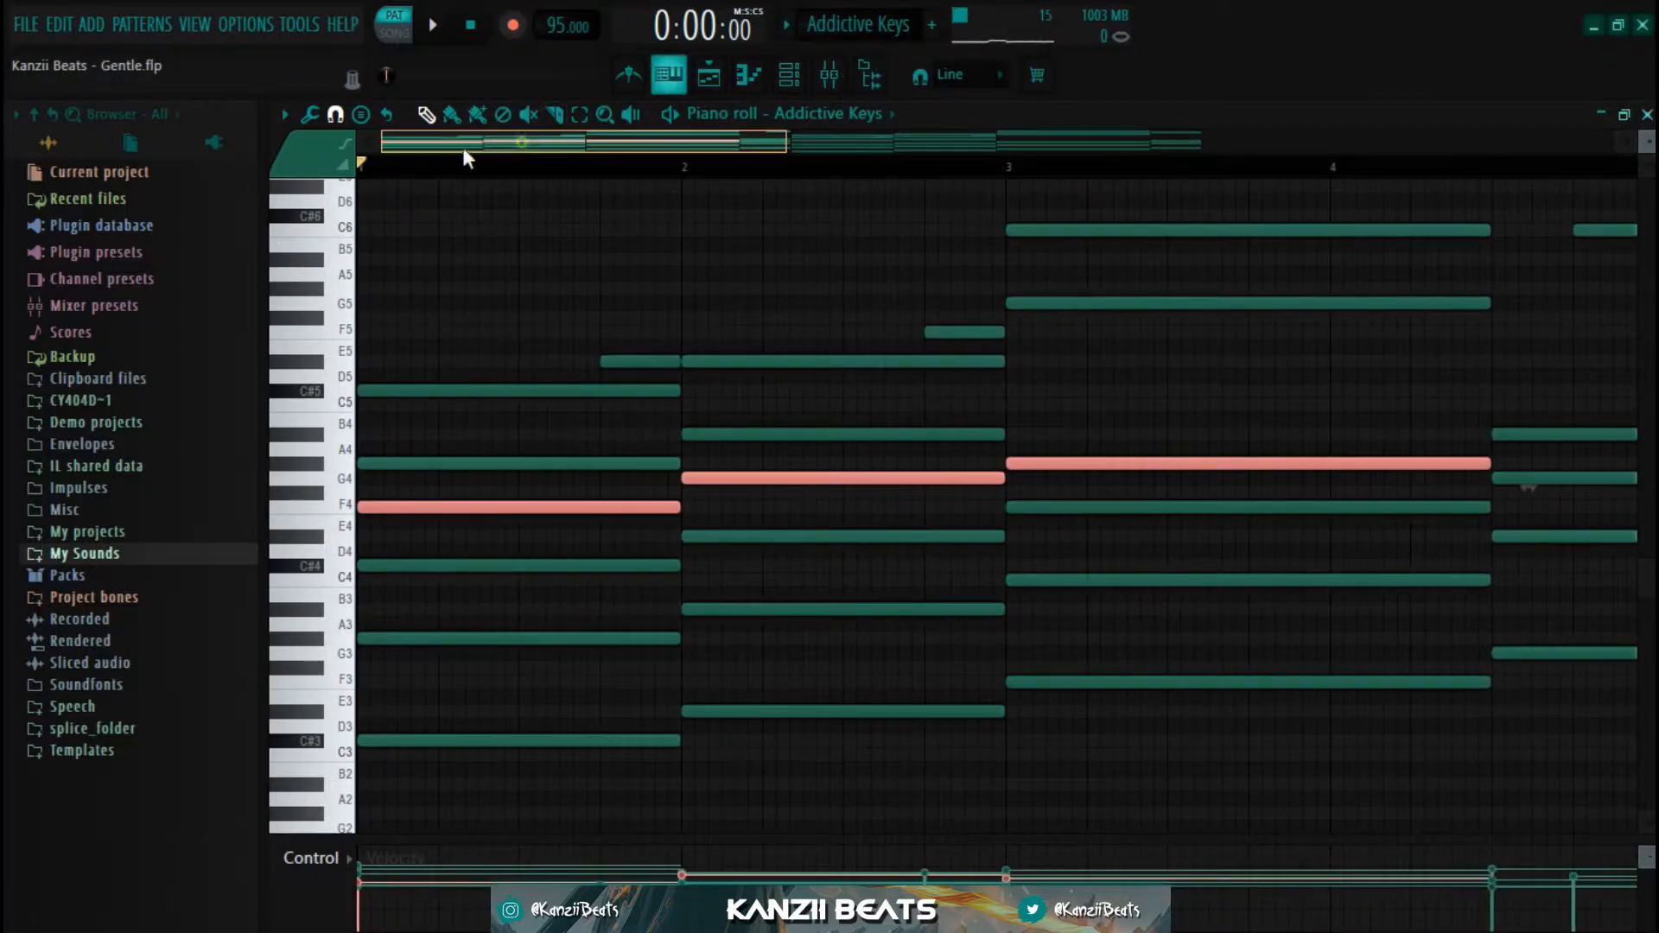
ctrl+scroll(370, 617, up, 3)
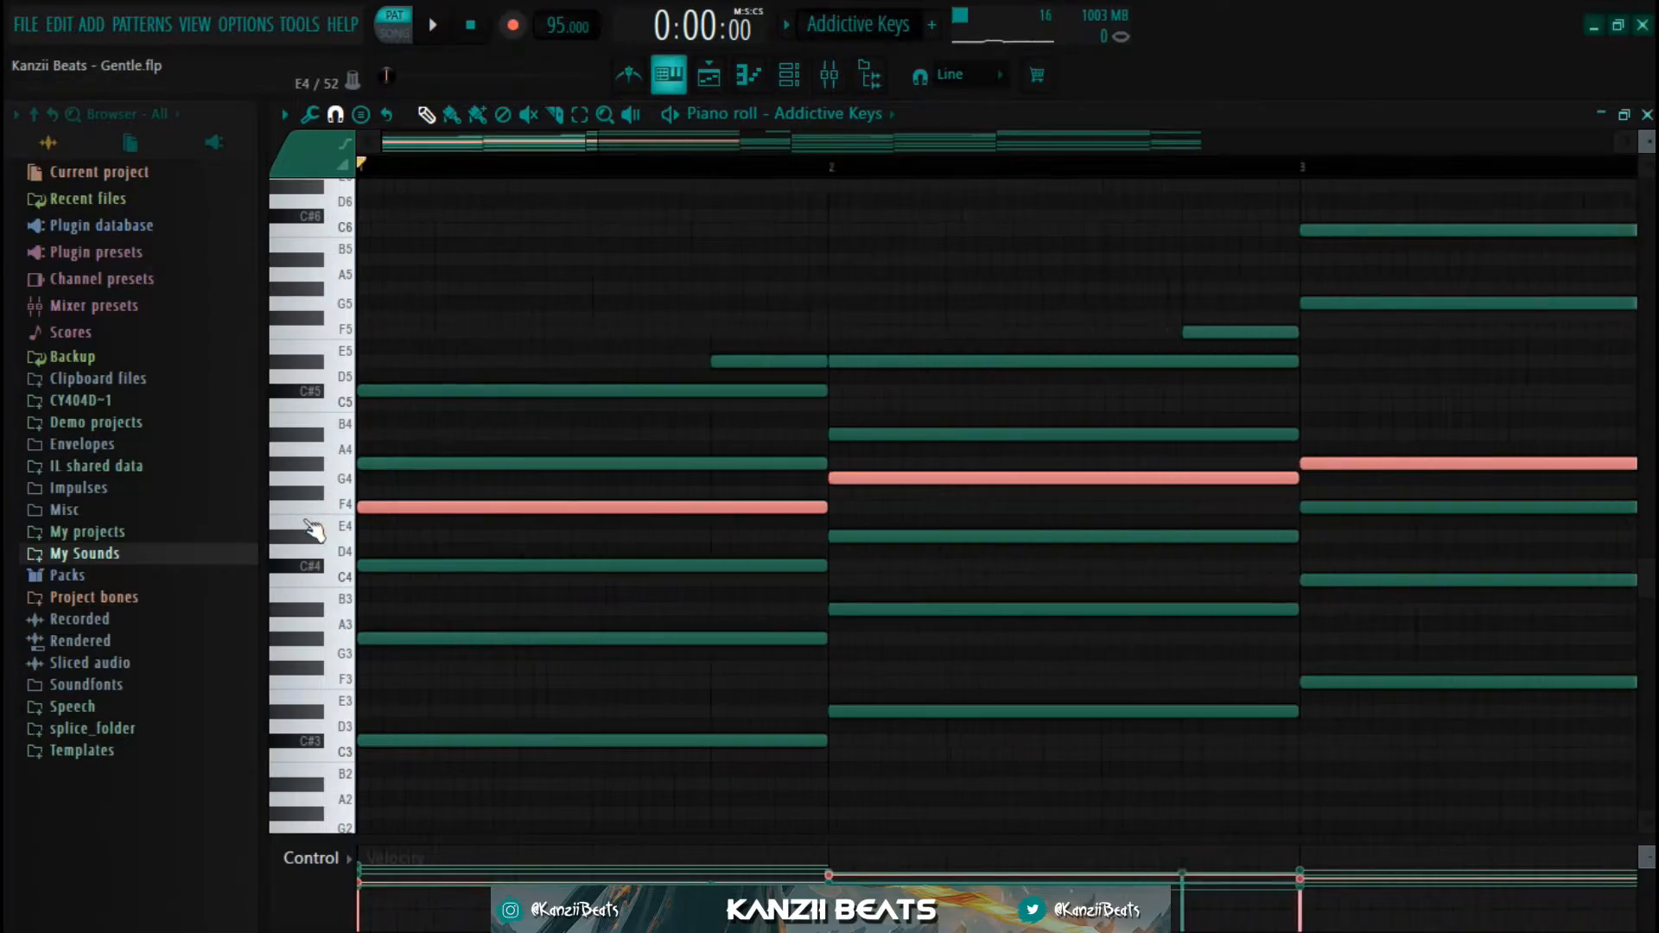
click(384, 591)
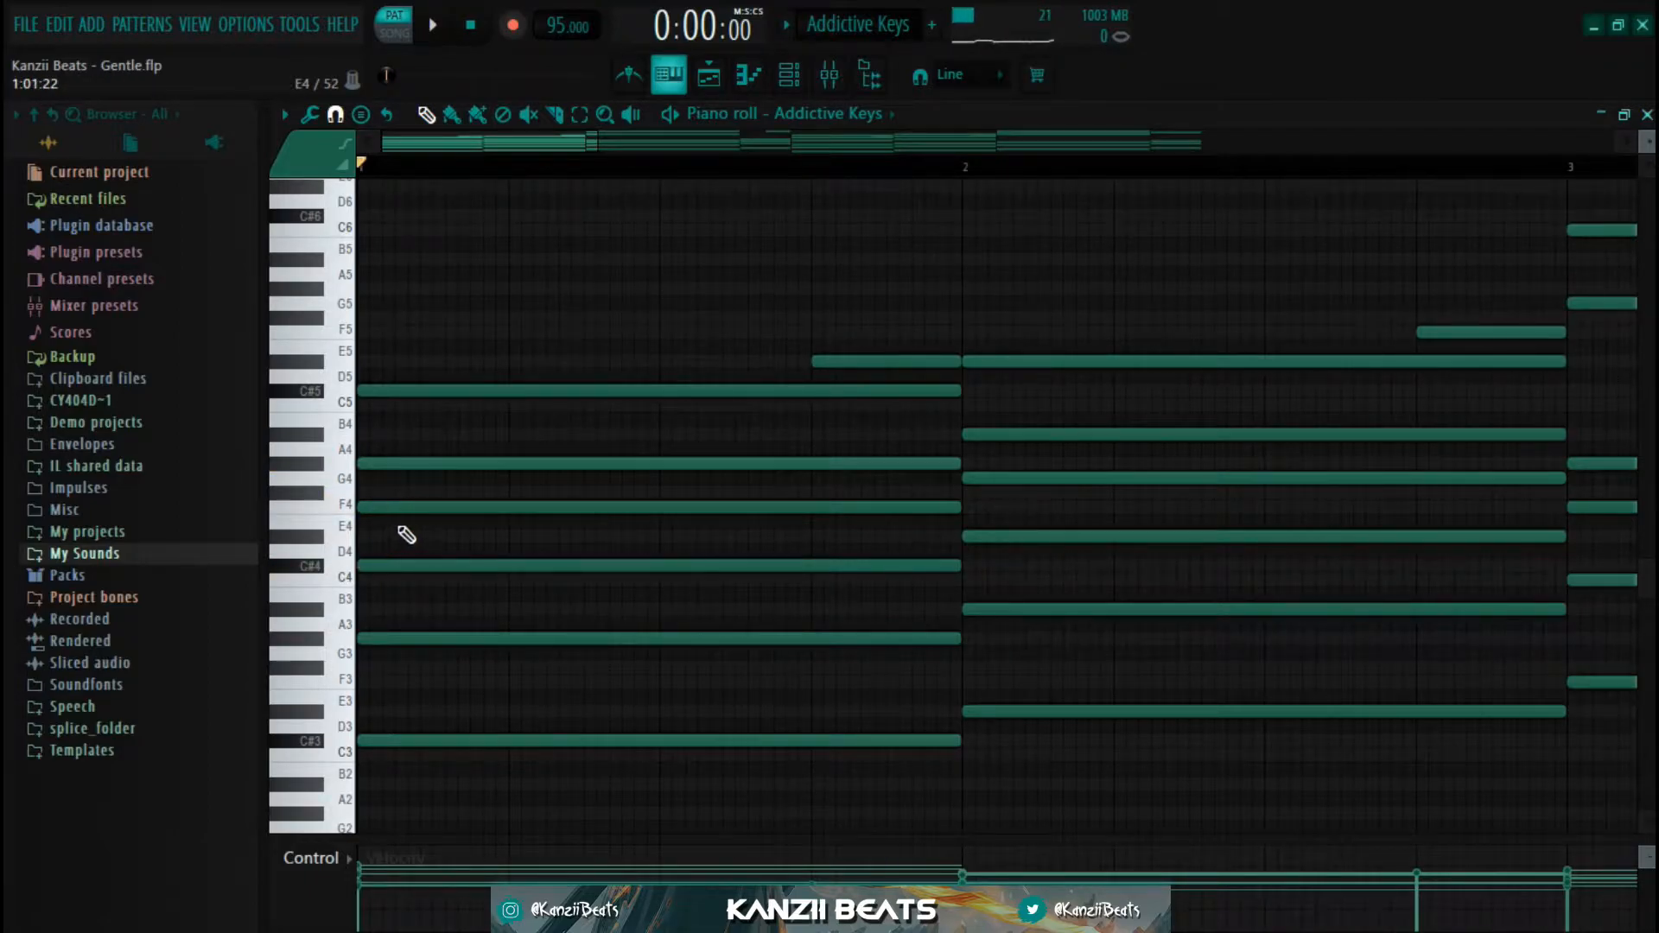
- Raise the F4 note in bar 1 one octave to F5, and try the same shift on the C#4 note
click(411, 508)
key(ctrl+Up)
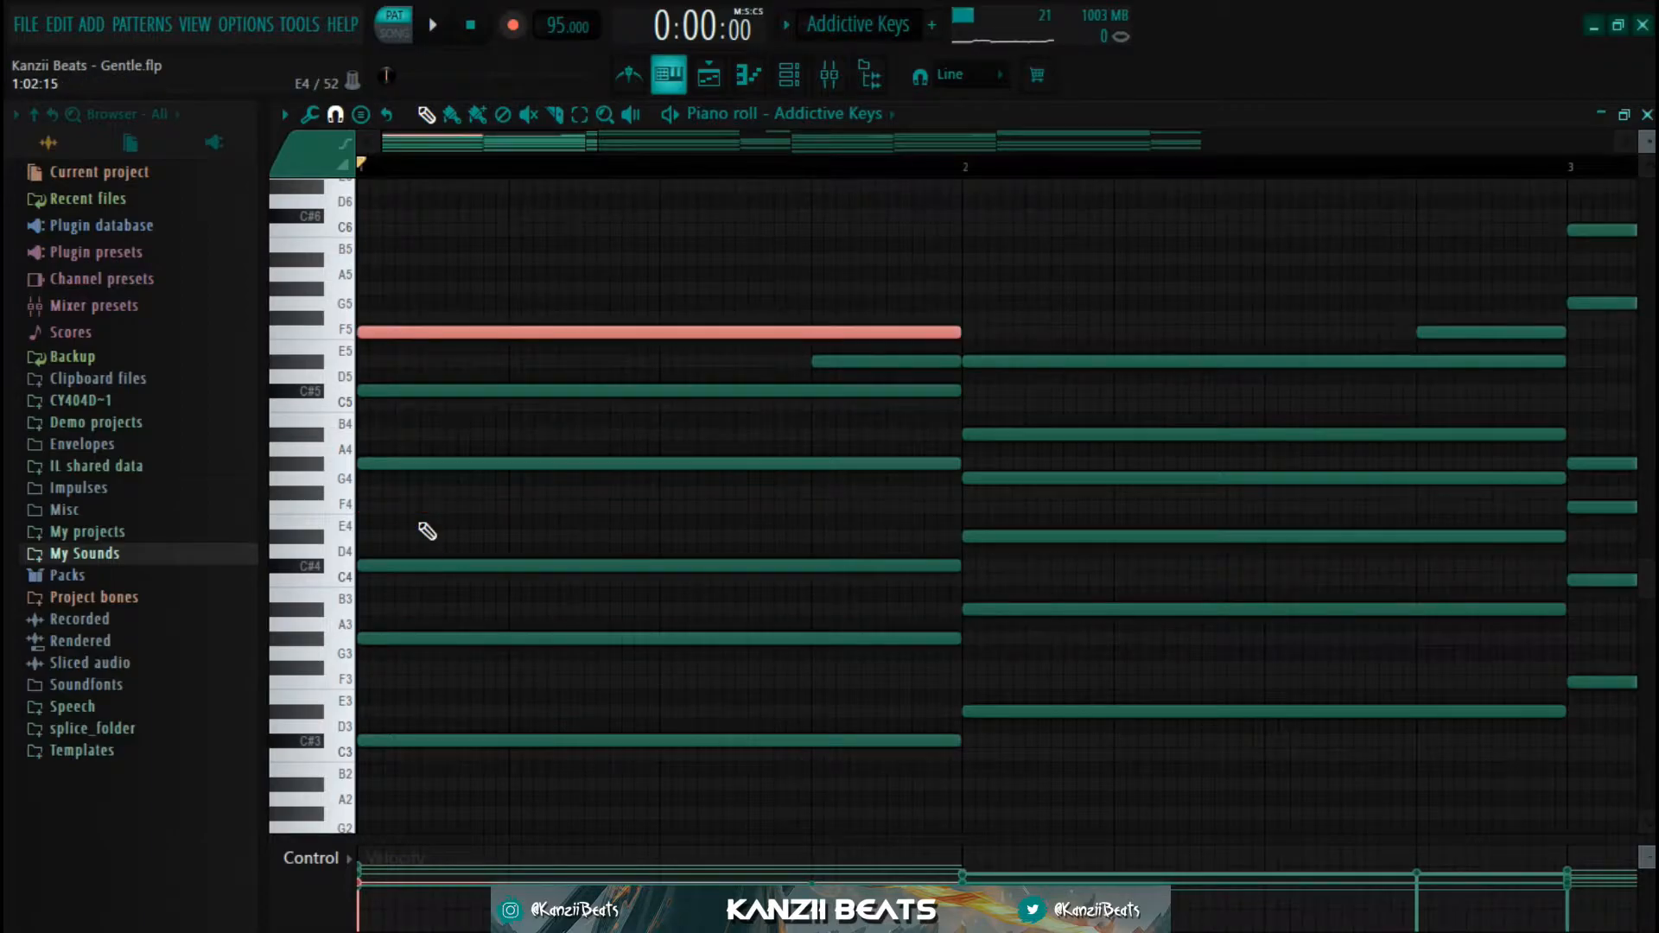
drag(464, 532, 464, 590)
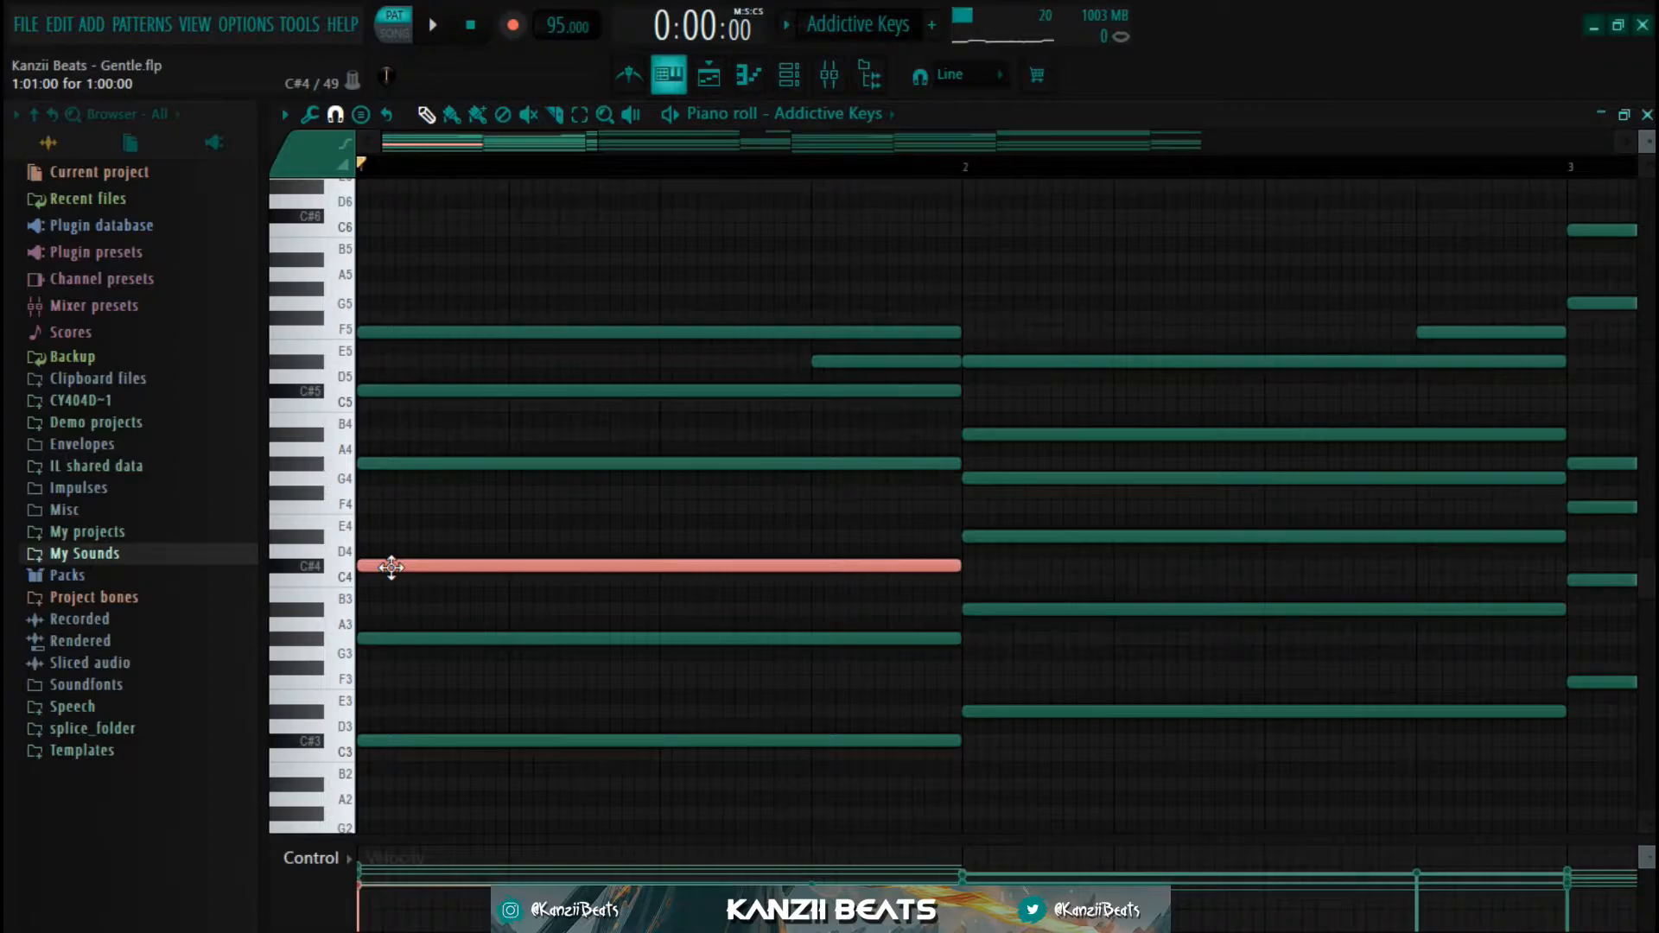
key(ctrl+Up)
key(ctrl+z)
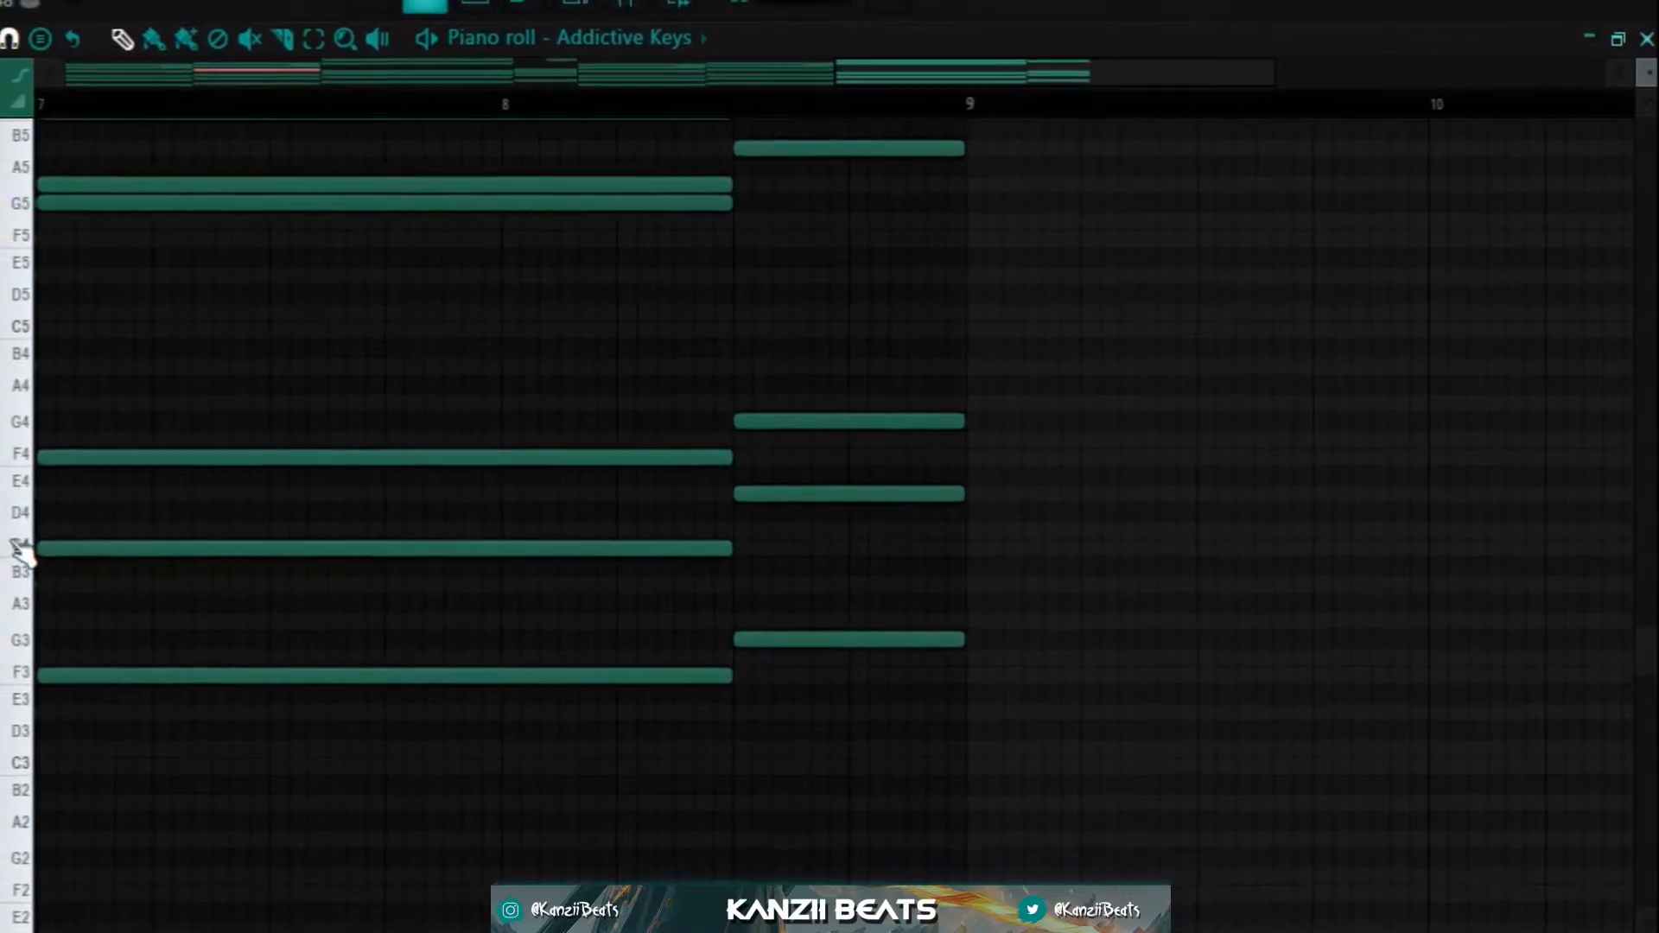
- Draw a one-bar chord at bar 9 with the notes C#4, F4 and G#4
click(946, 538)
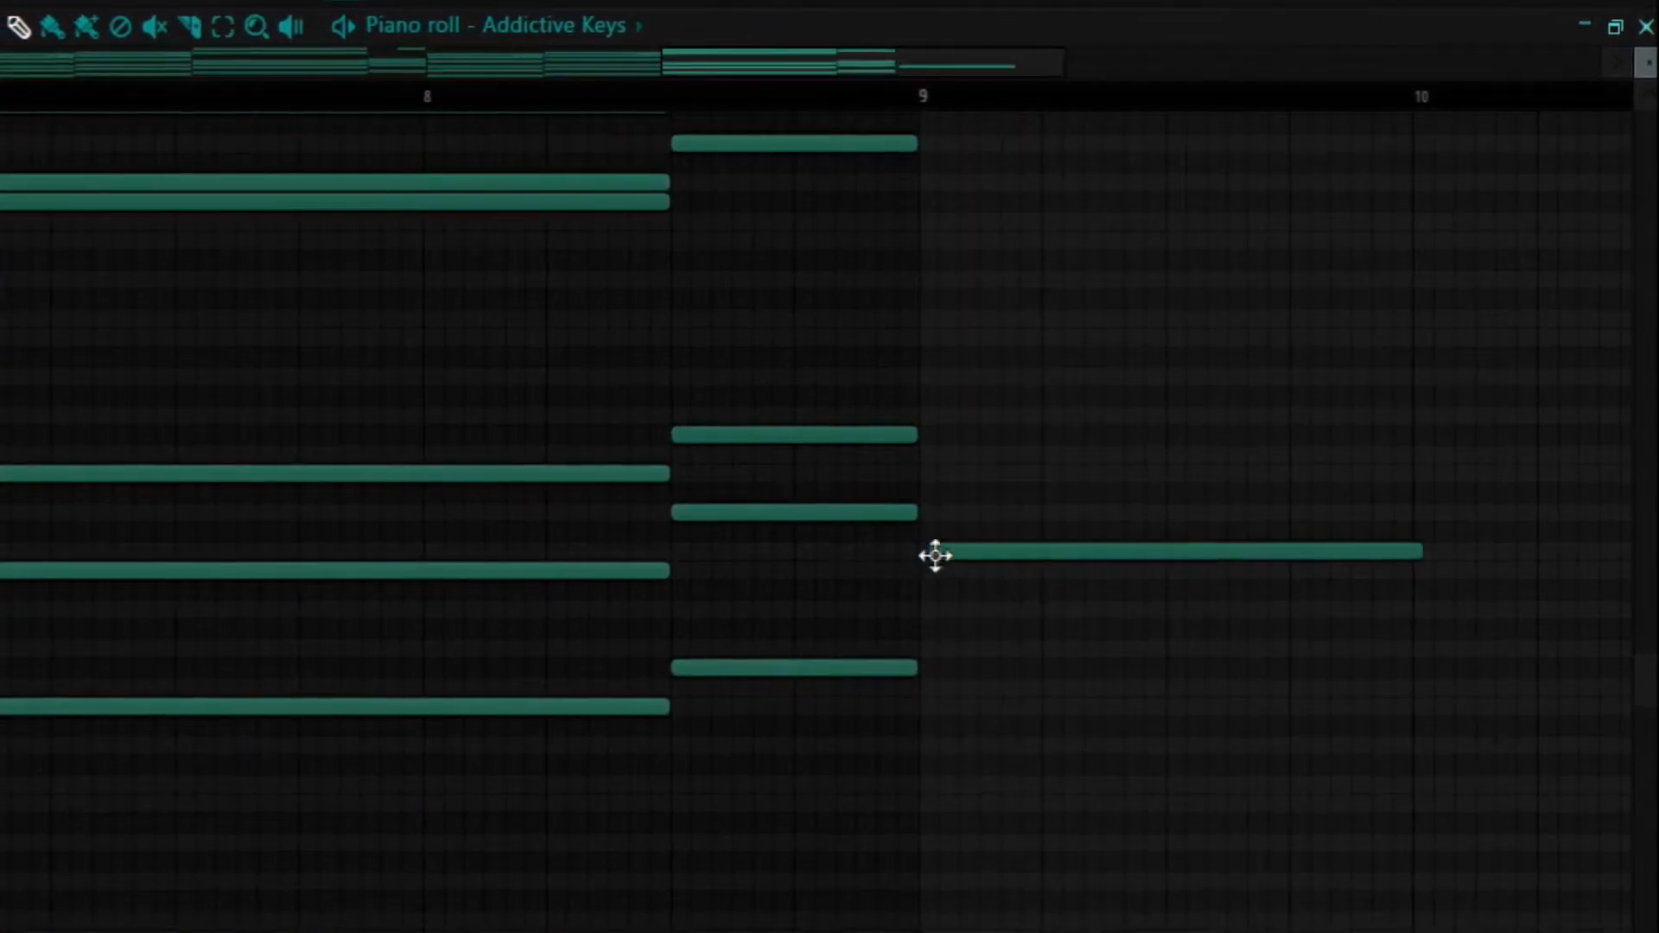
click(948, 470)
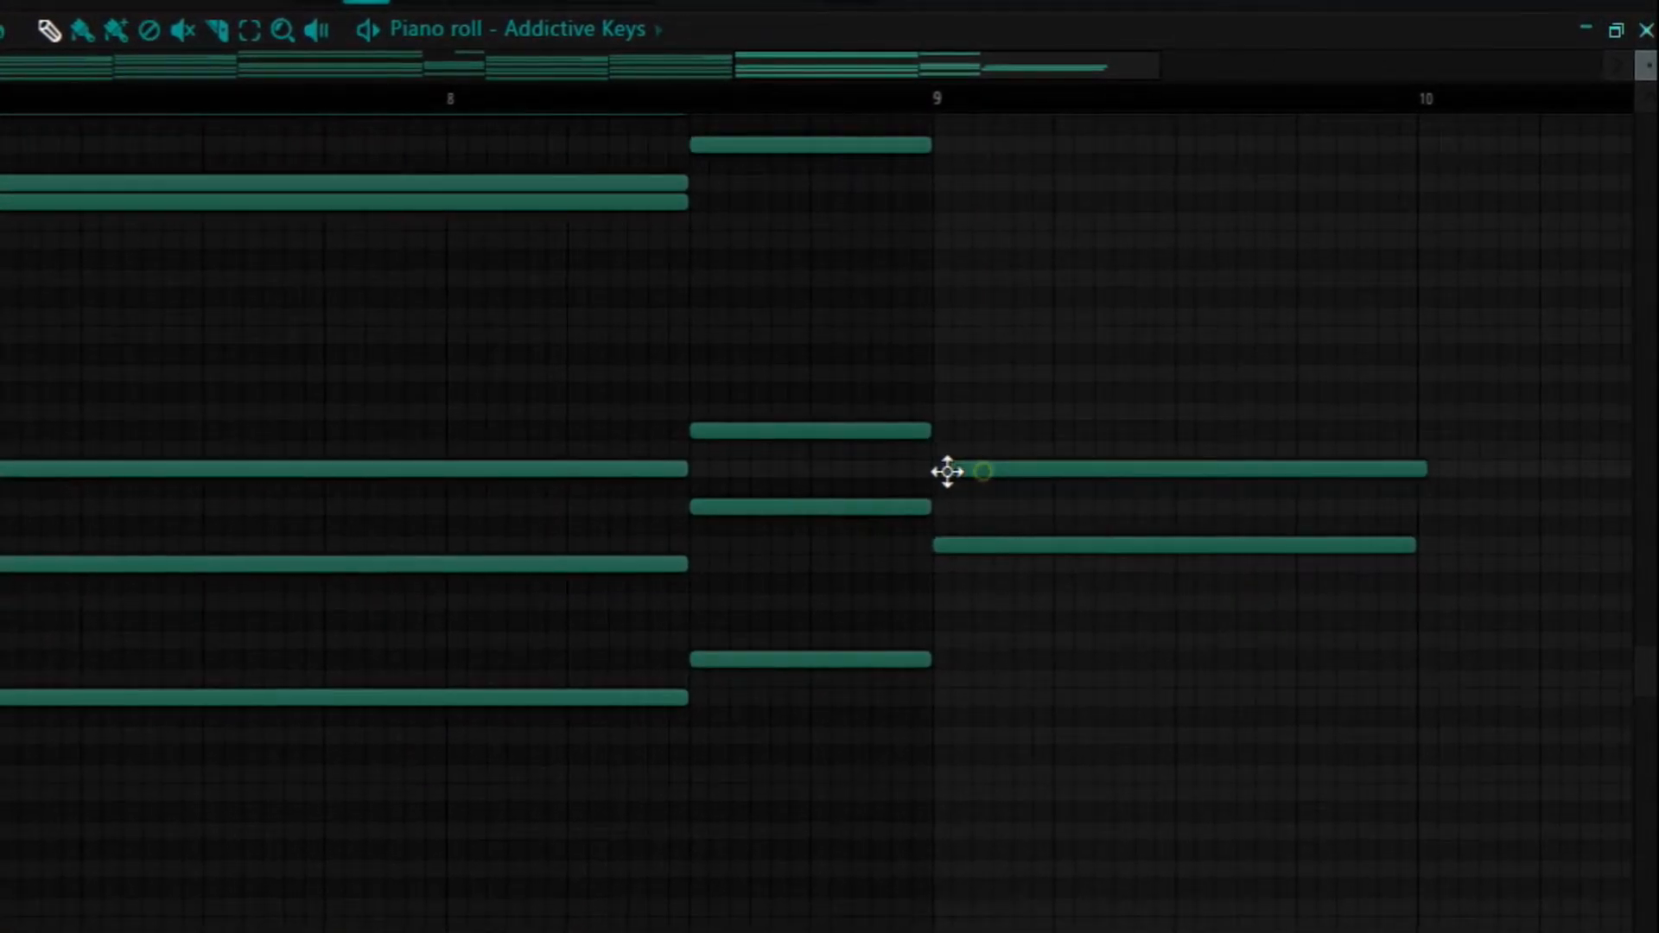
drag(994, 402, 948, 416)
scroll(1041, 484, down, 3)
scroll(1188, 511, up, 4)
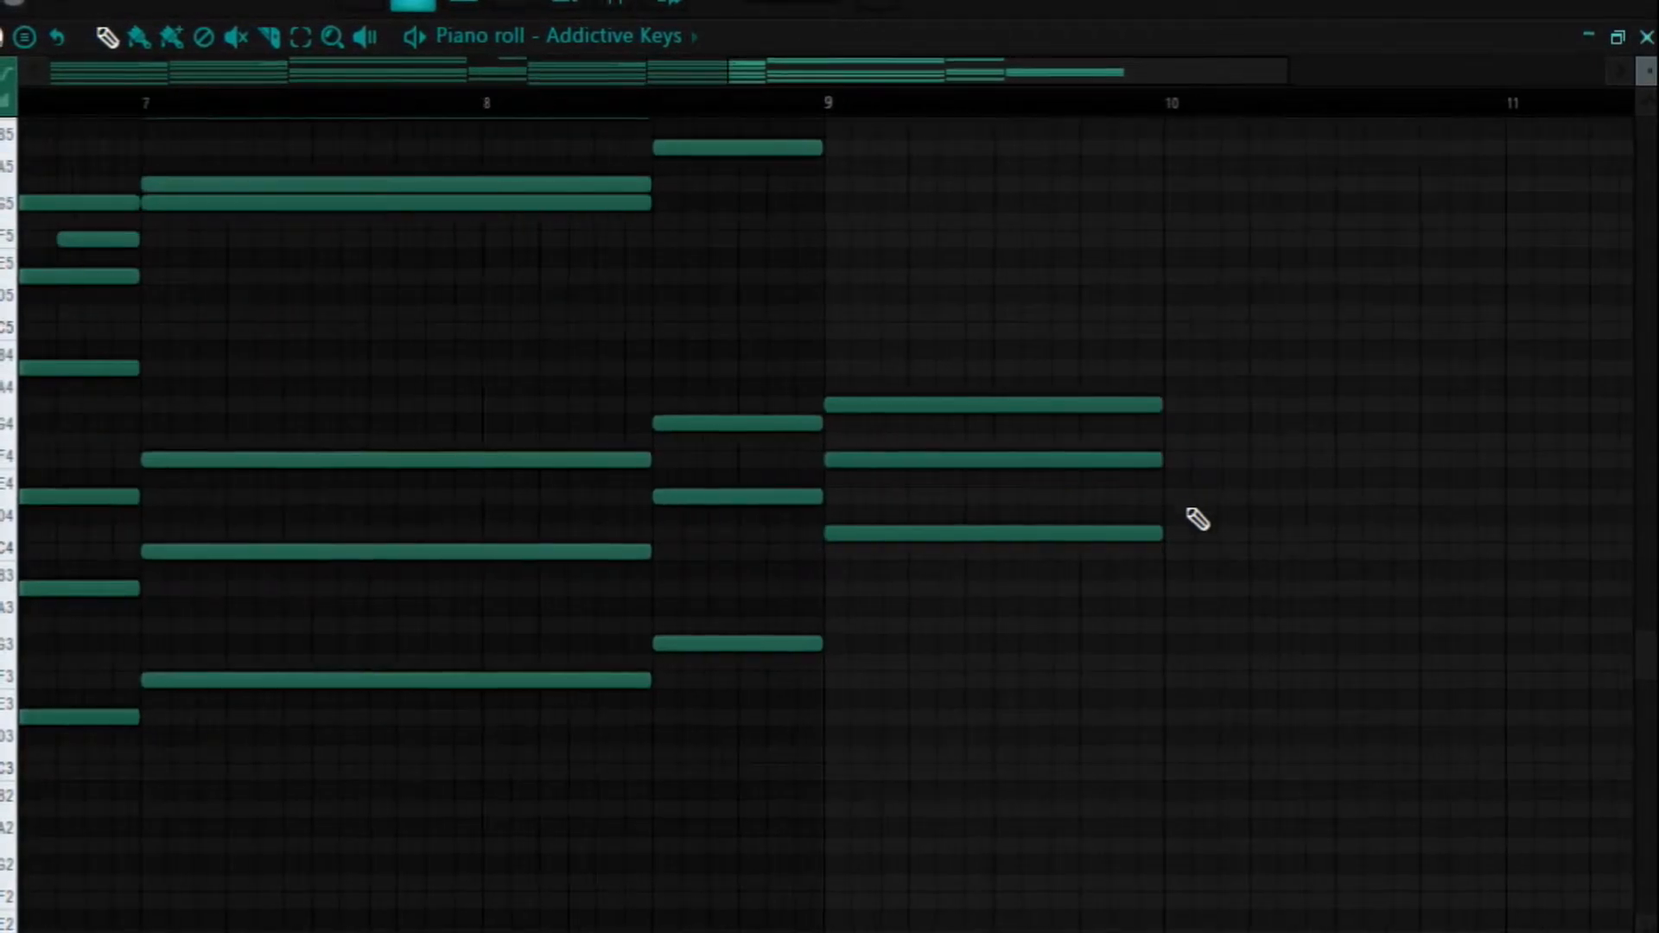
- Add octave copies of the bar 9 chord's C#4 note at C#3 and C#5
drag(670, 511, 676, 553)
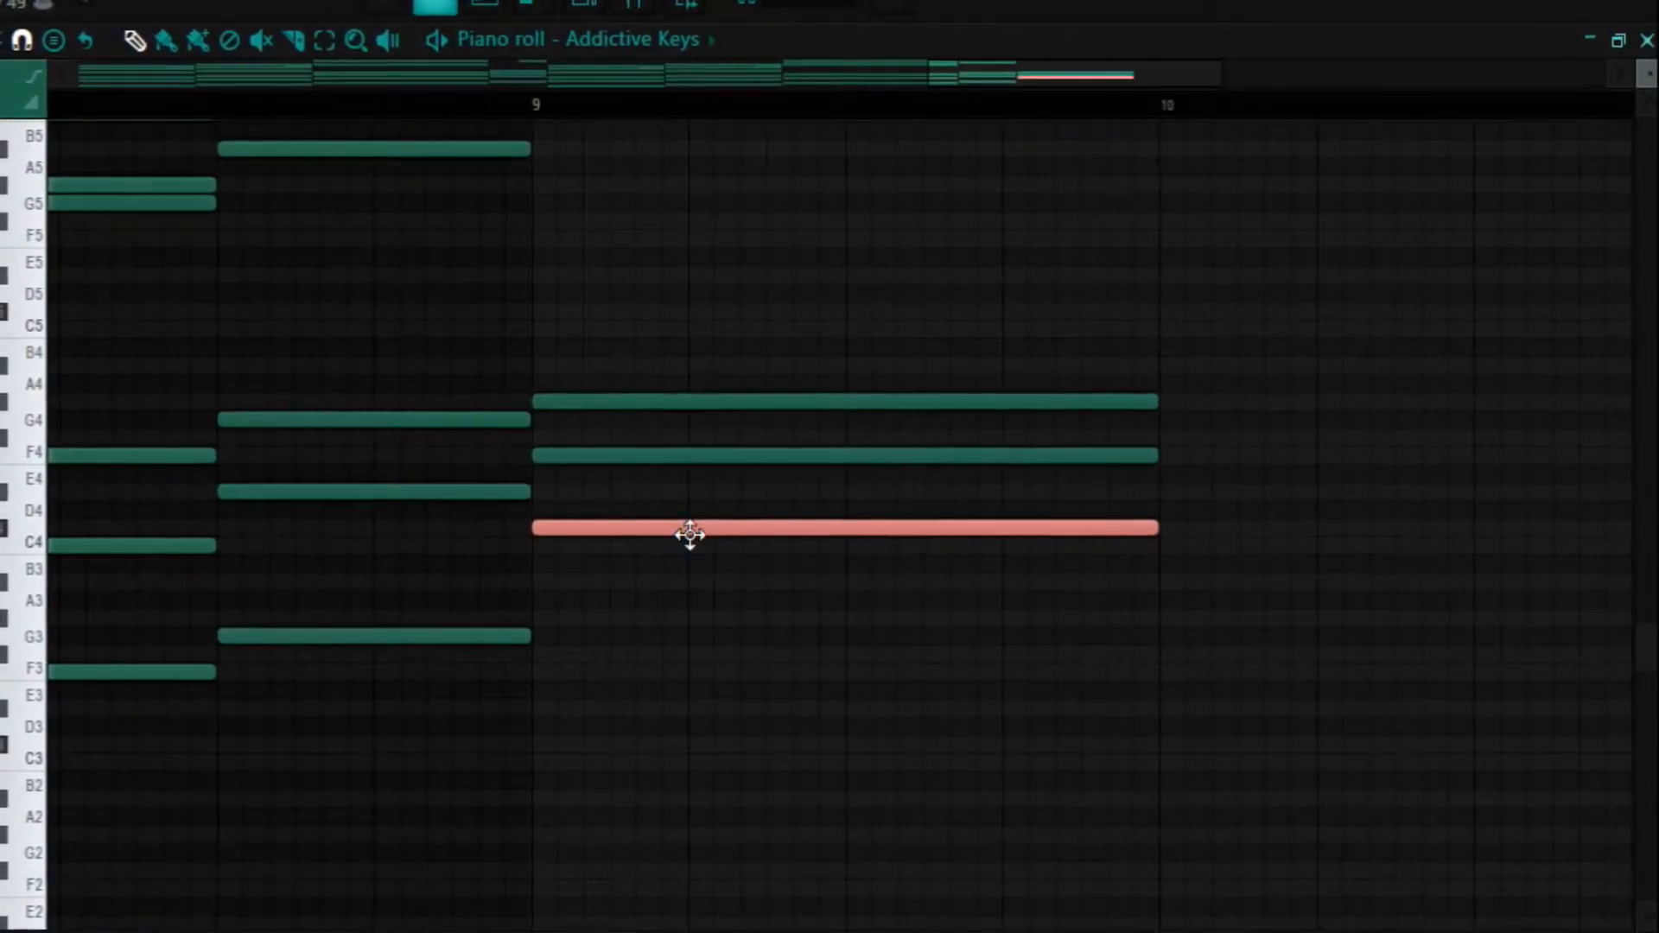
key(ctrl+Down)
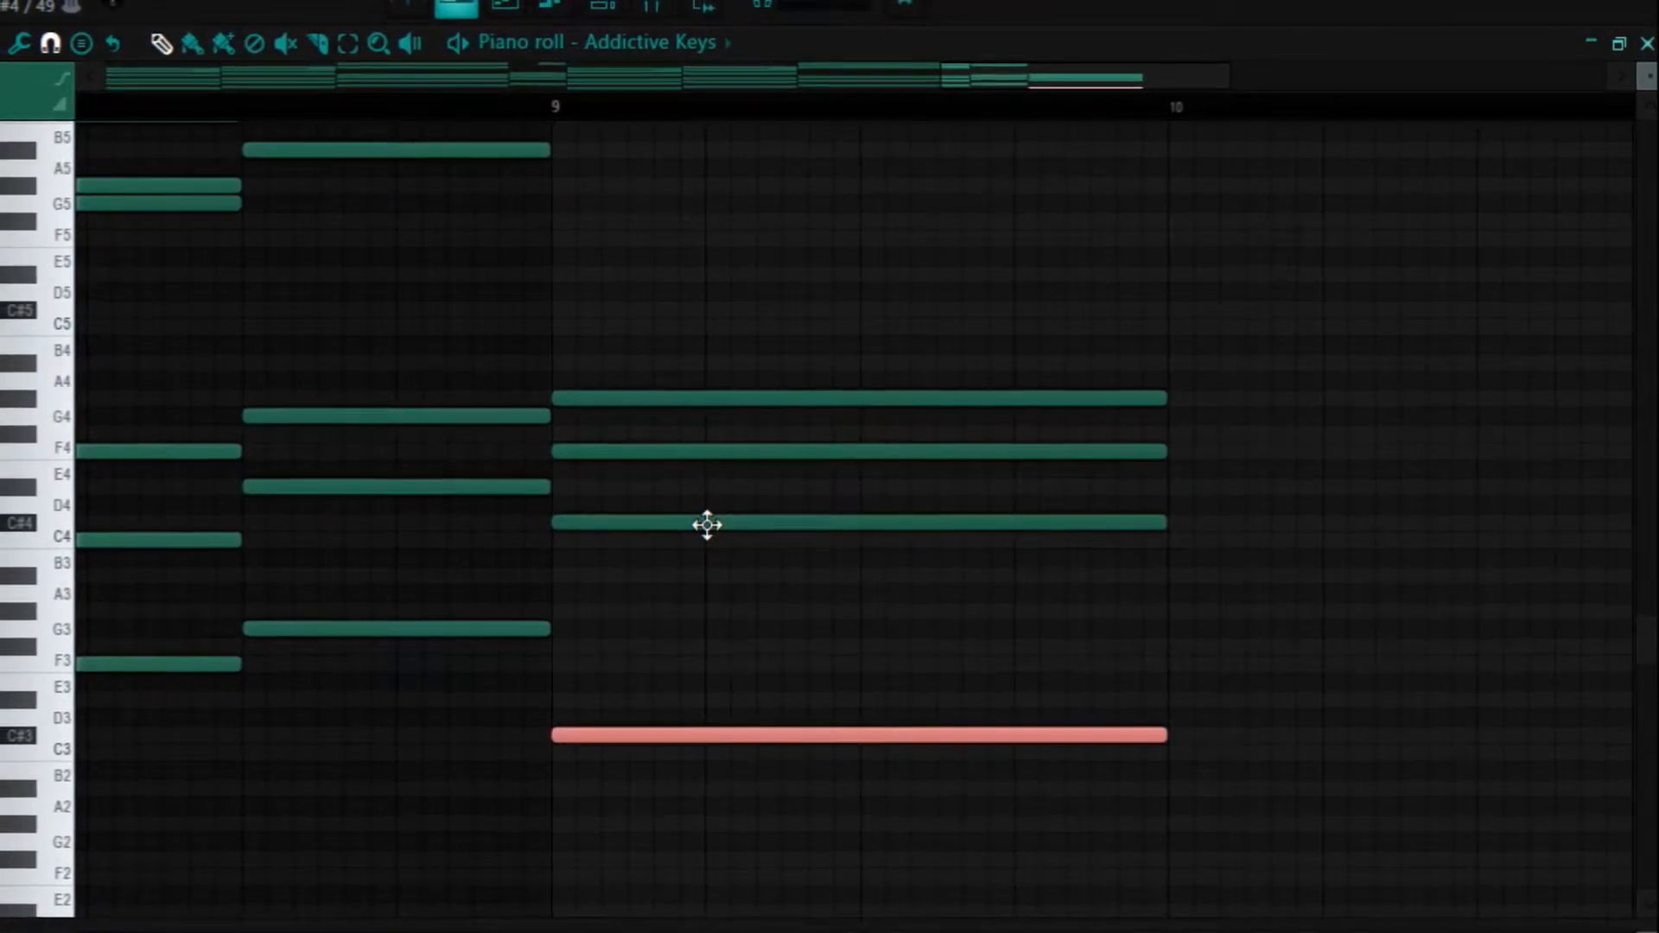
click(703, 524)
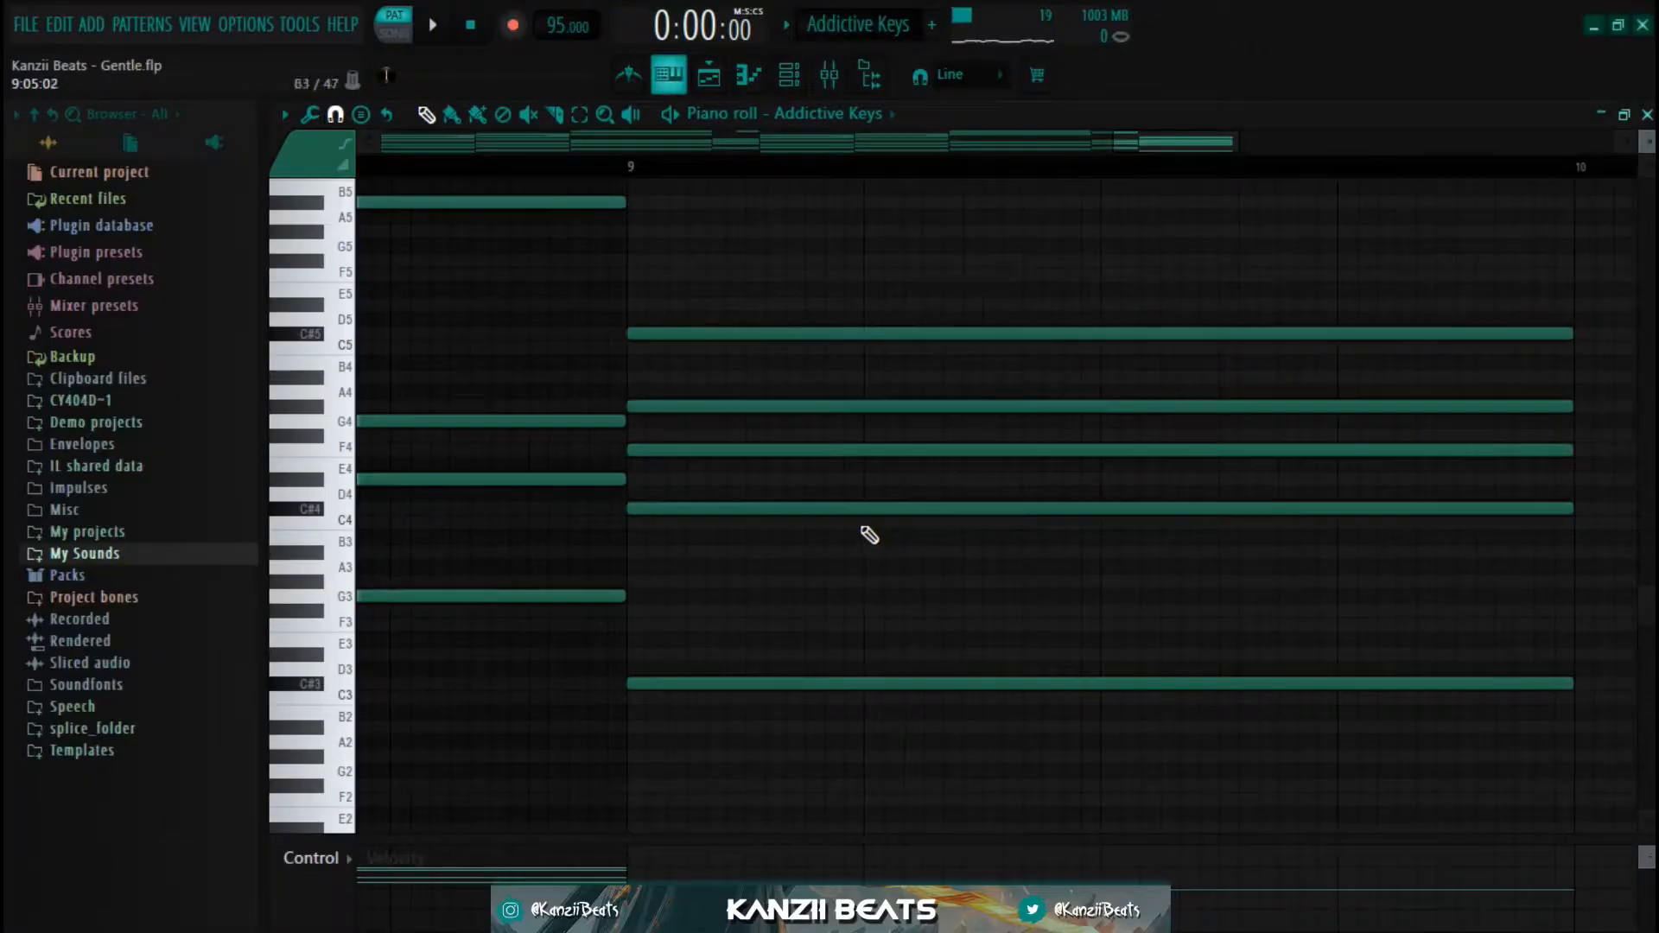
- Raise the bar 9 chord's F4 note one octave to F5, and clear the selection
click(757, 446)
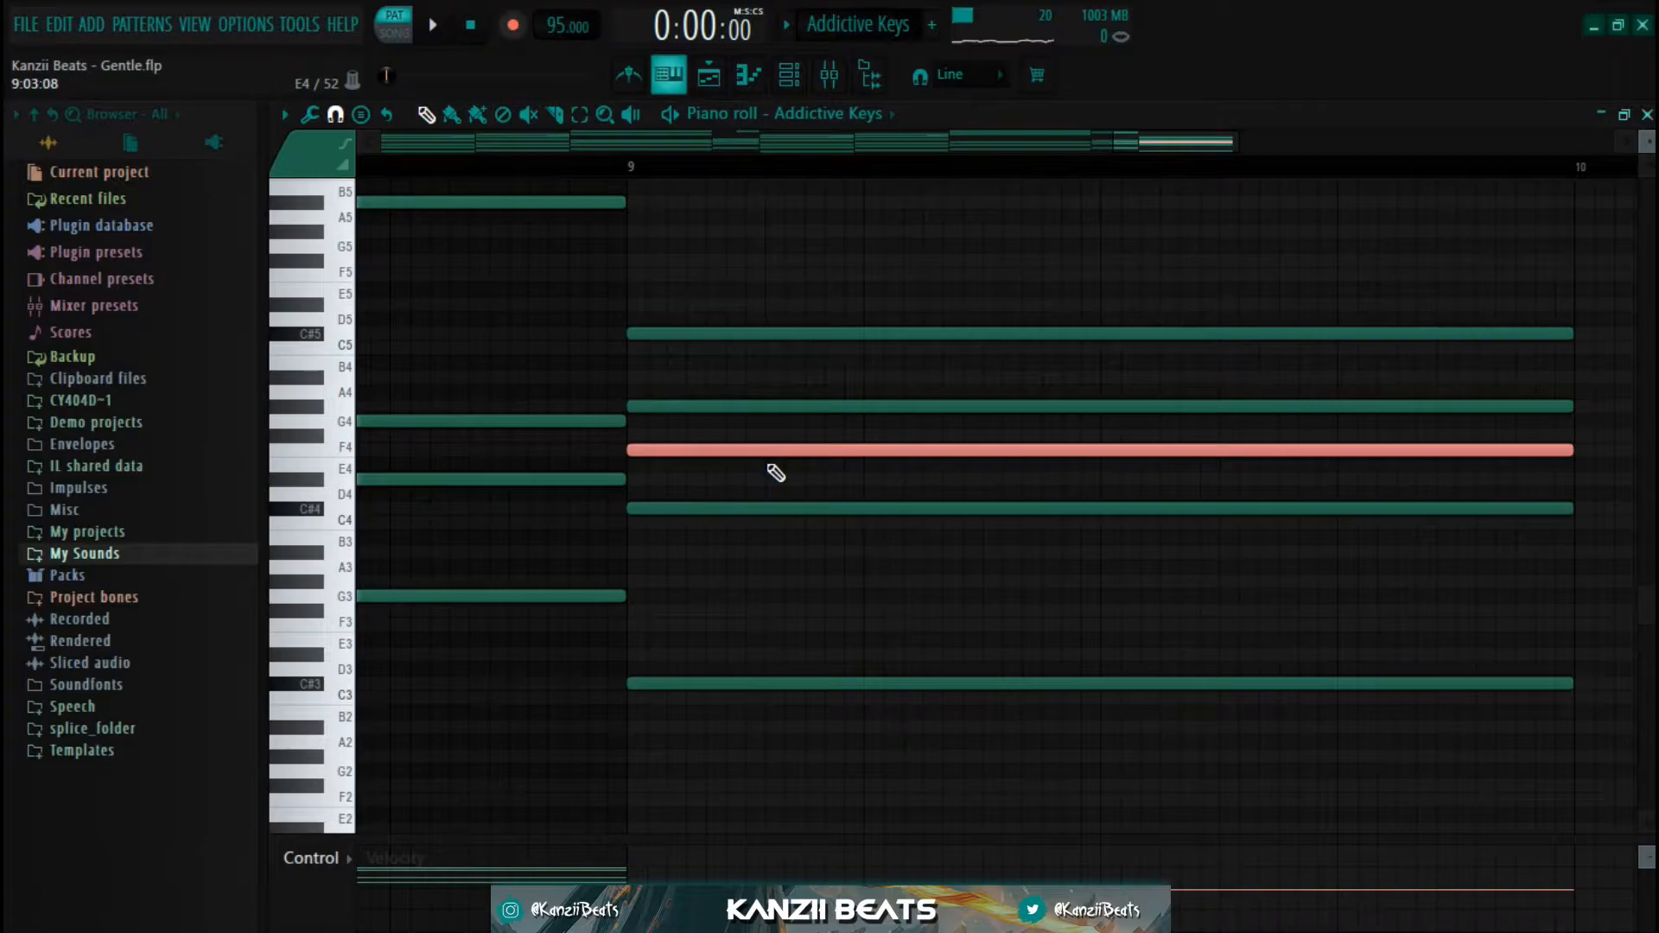
key(ctrl+Up)
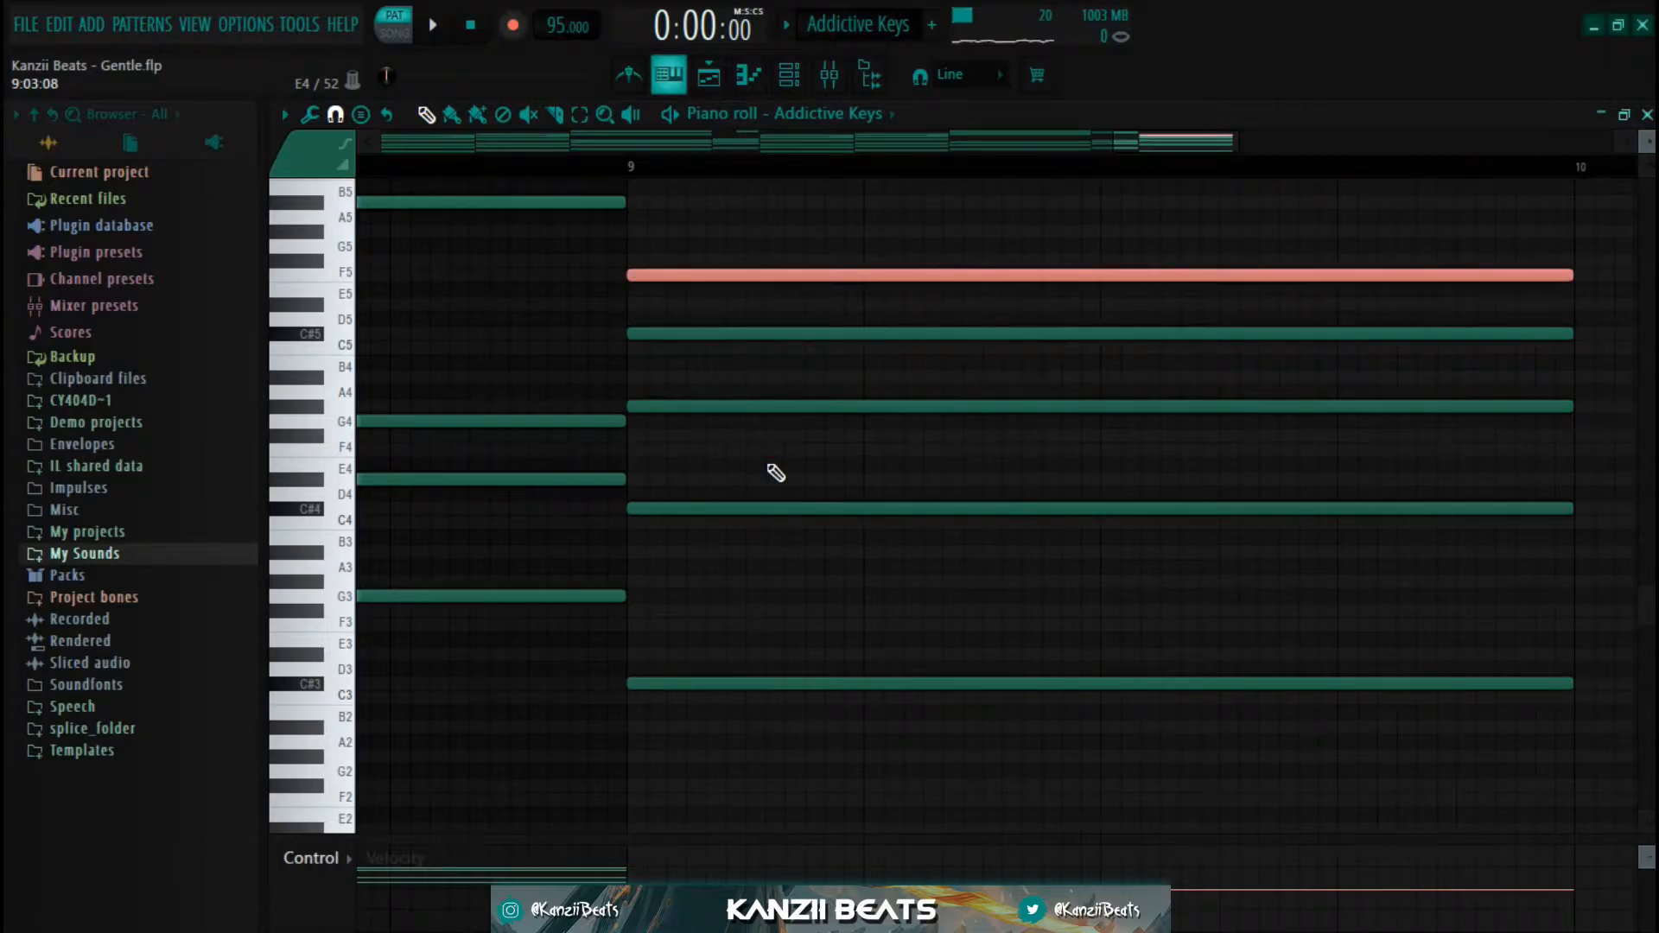
scroll(756, 574, down, 2)
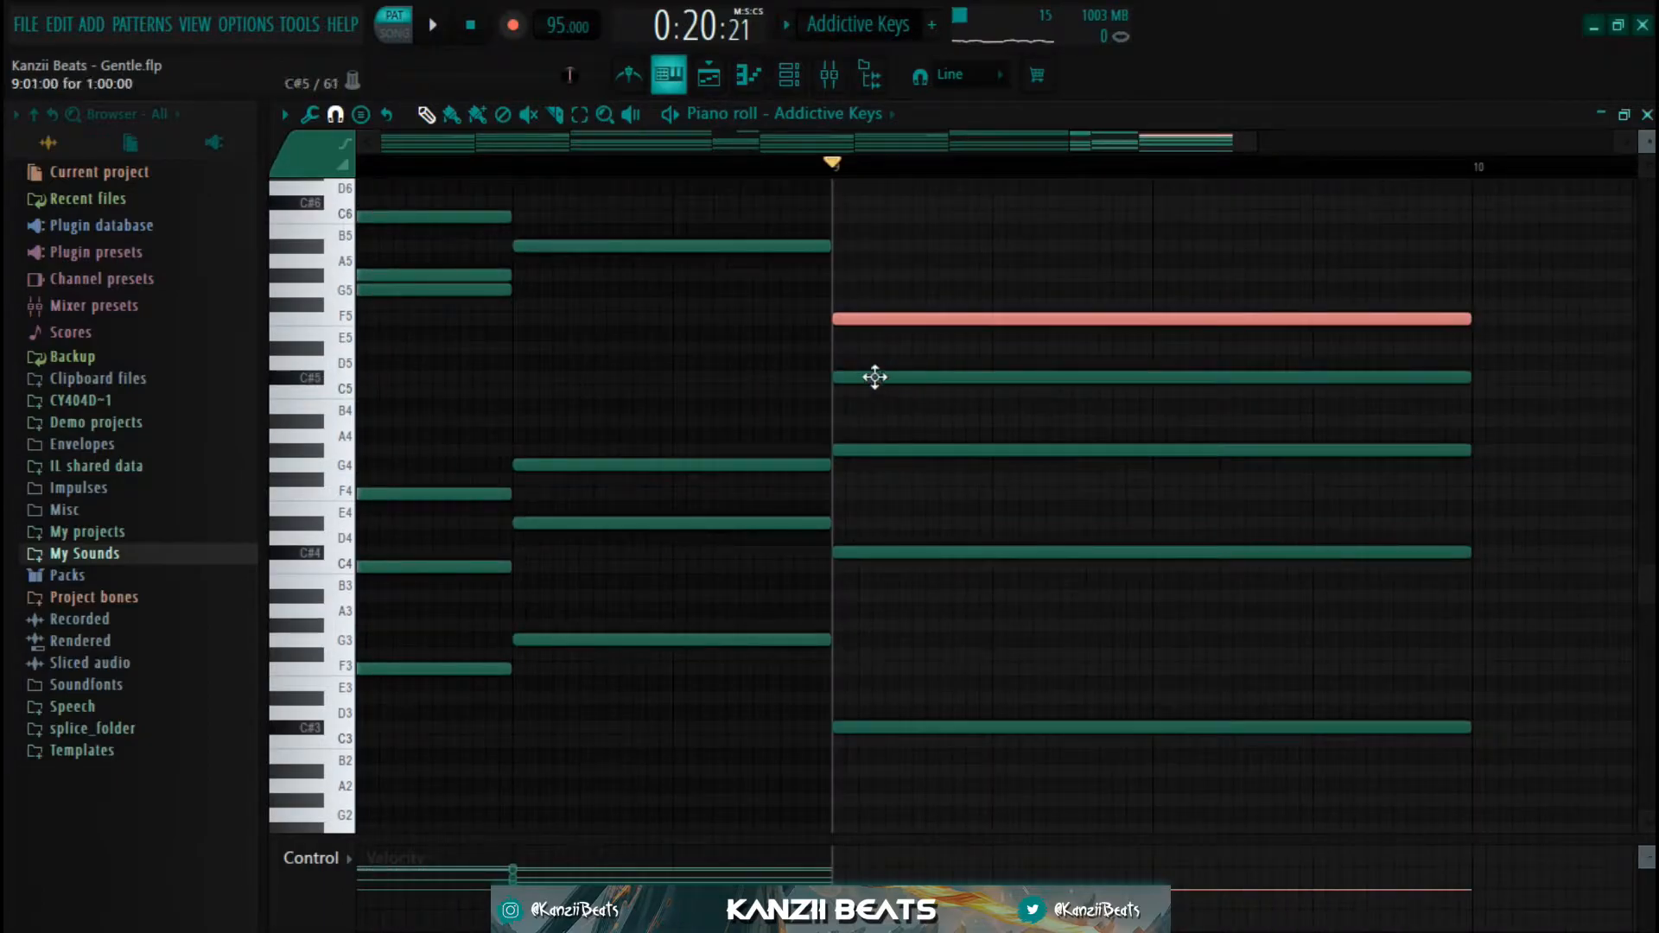
click(868, 373)
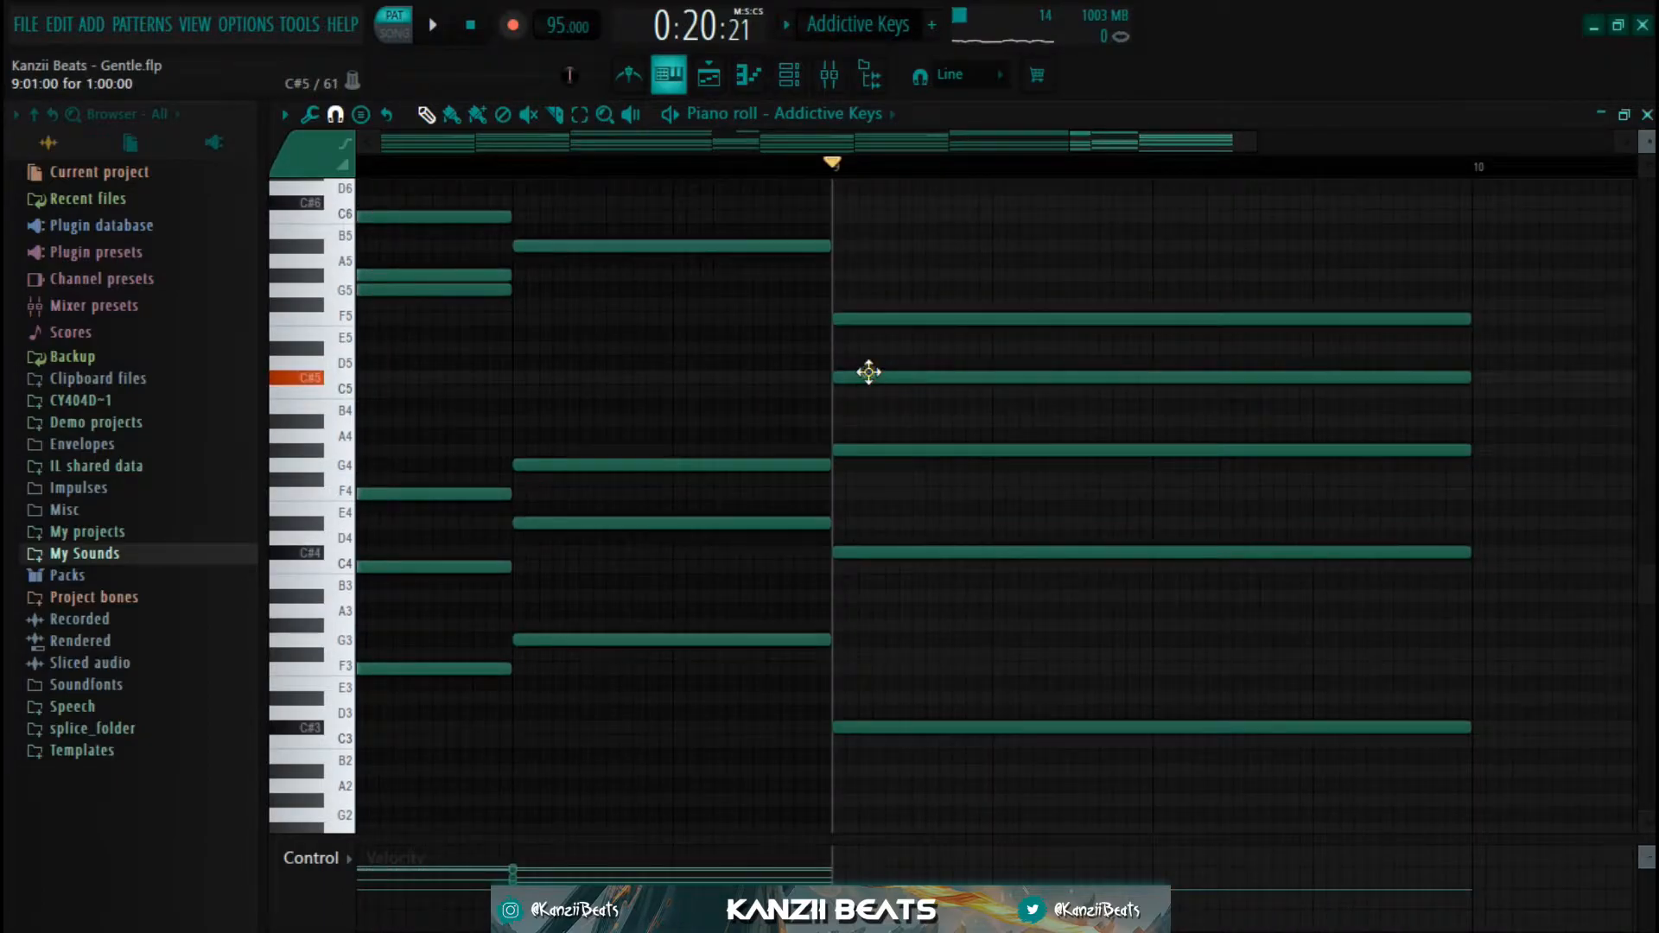
- Duplicate the bar 9 chord's G#4 note one octave down at G#3
click(873, 449)
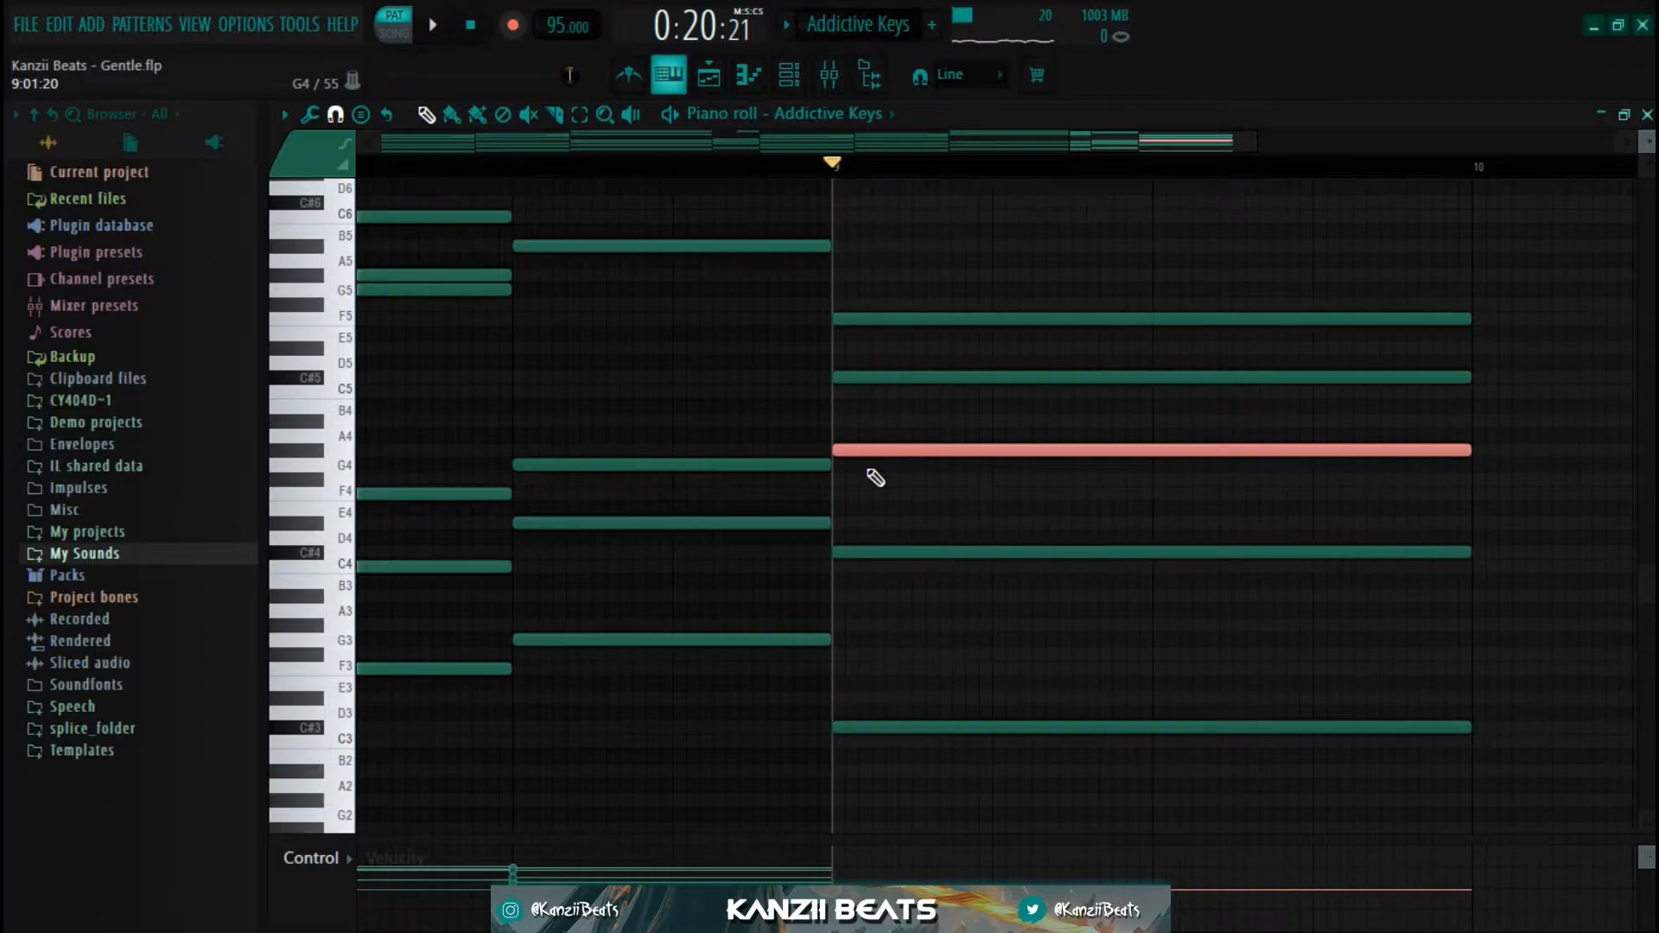
key(Down)
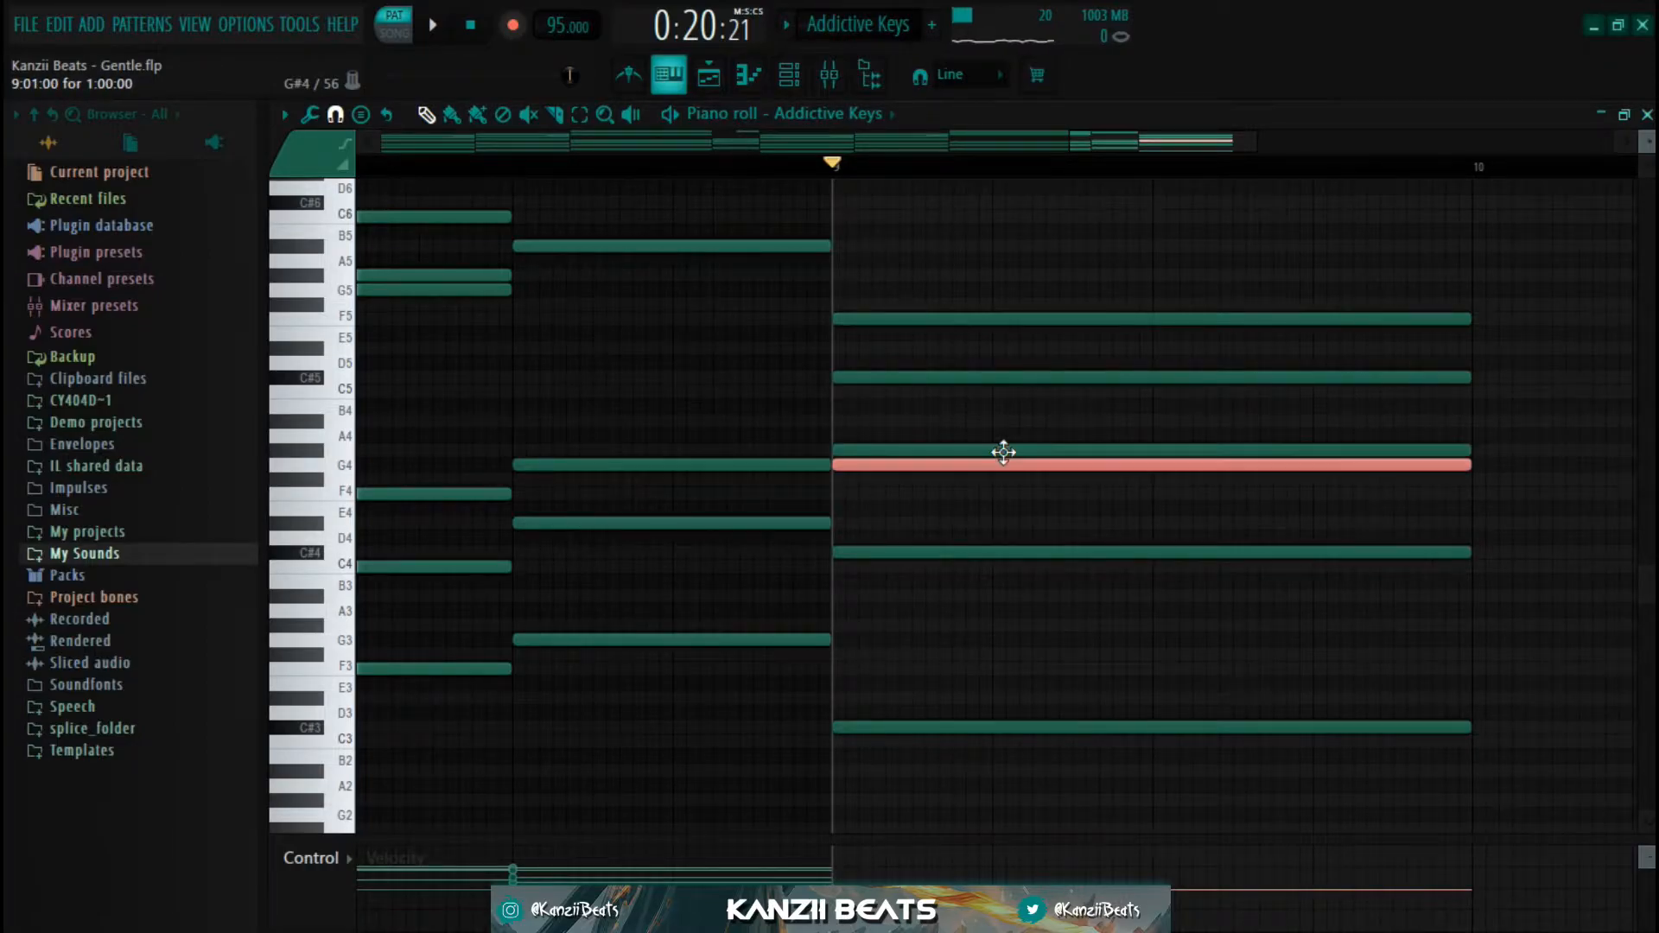
key(ctrl+z)
key(shift+Down)
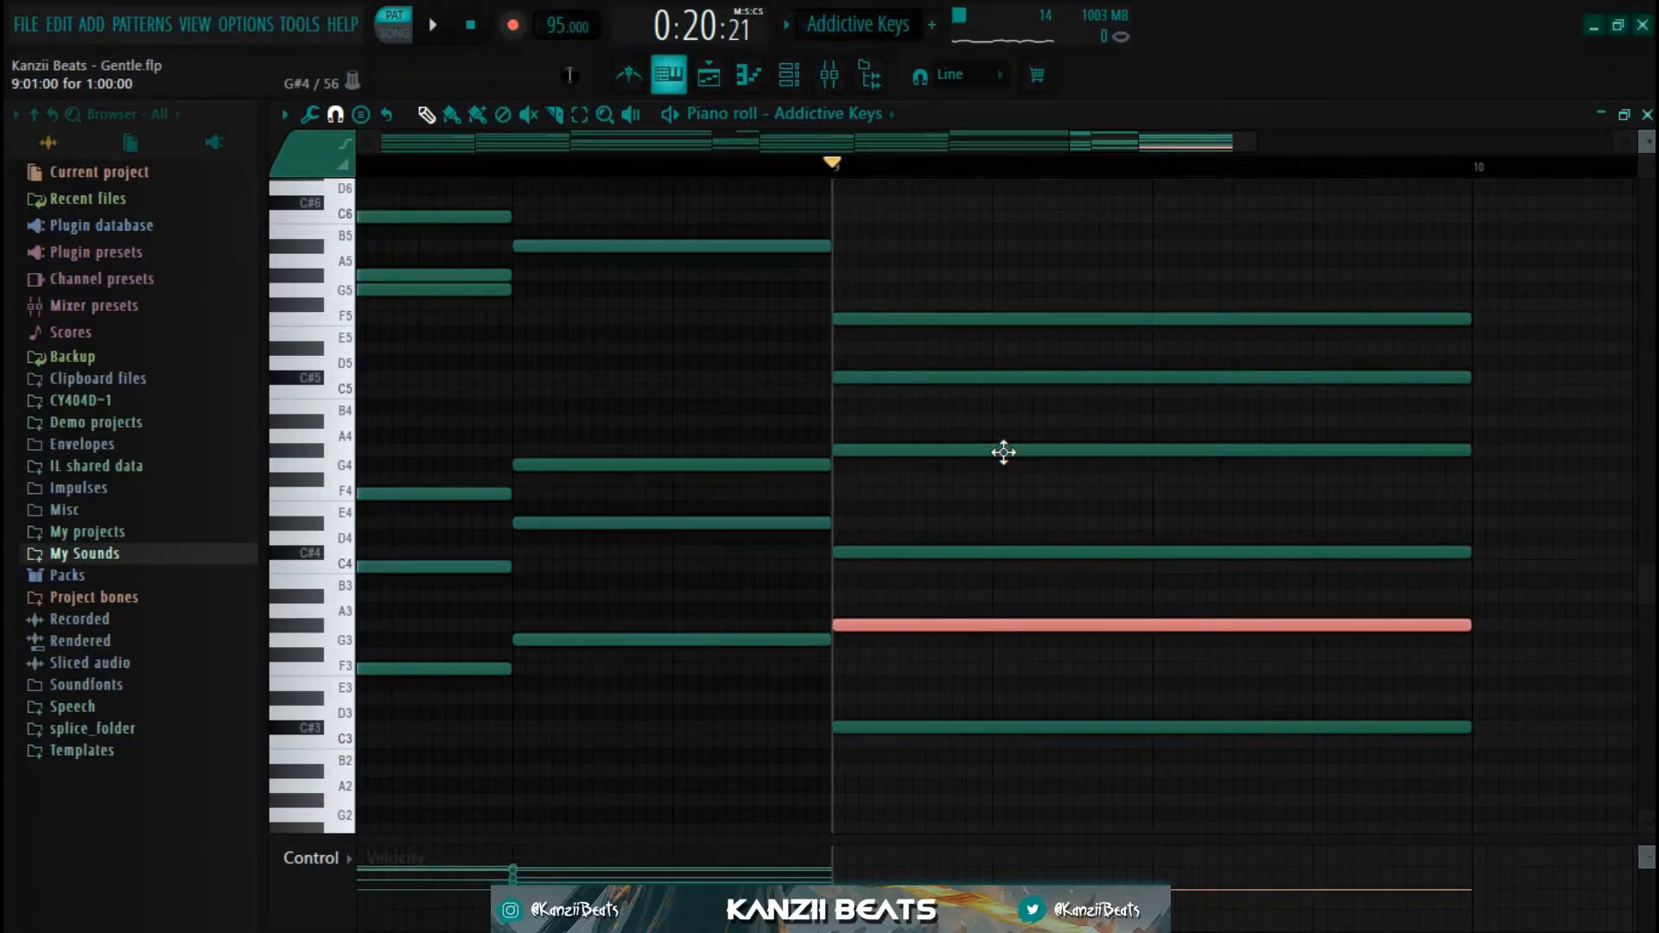
- Examine the Levels settings in the piano roll randomizer, close it, and point out the short passing note at the end of bar 2
scroll(1003, 452, down, 3)
drag(364, 294, 368, 921)
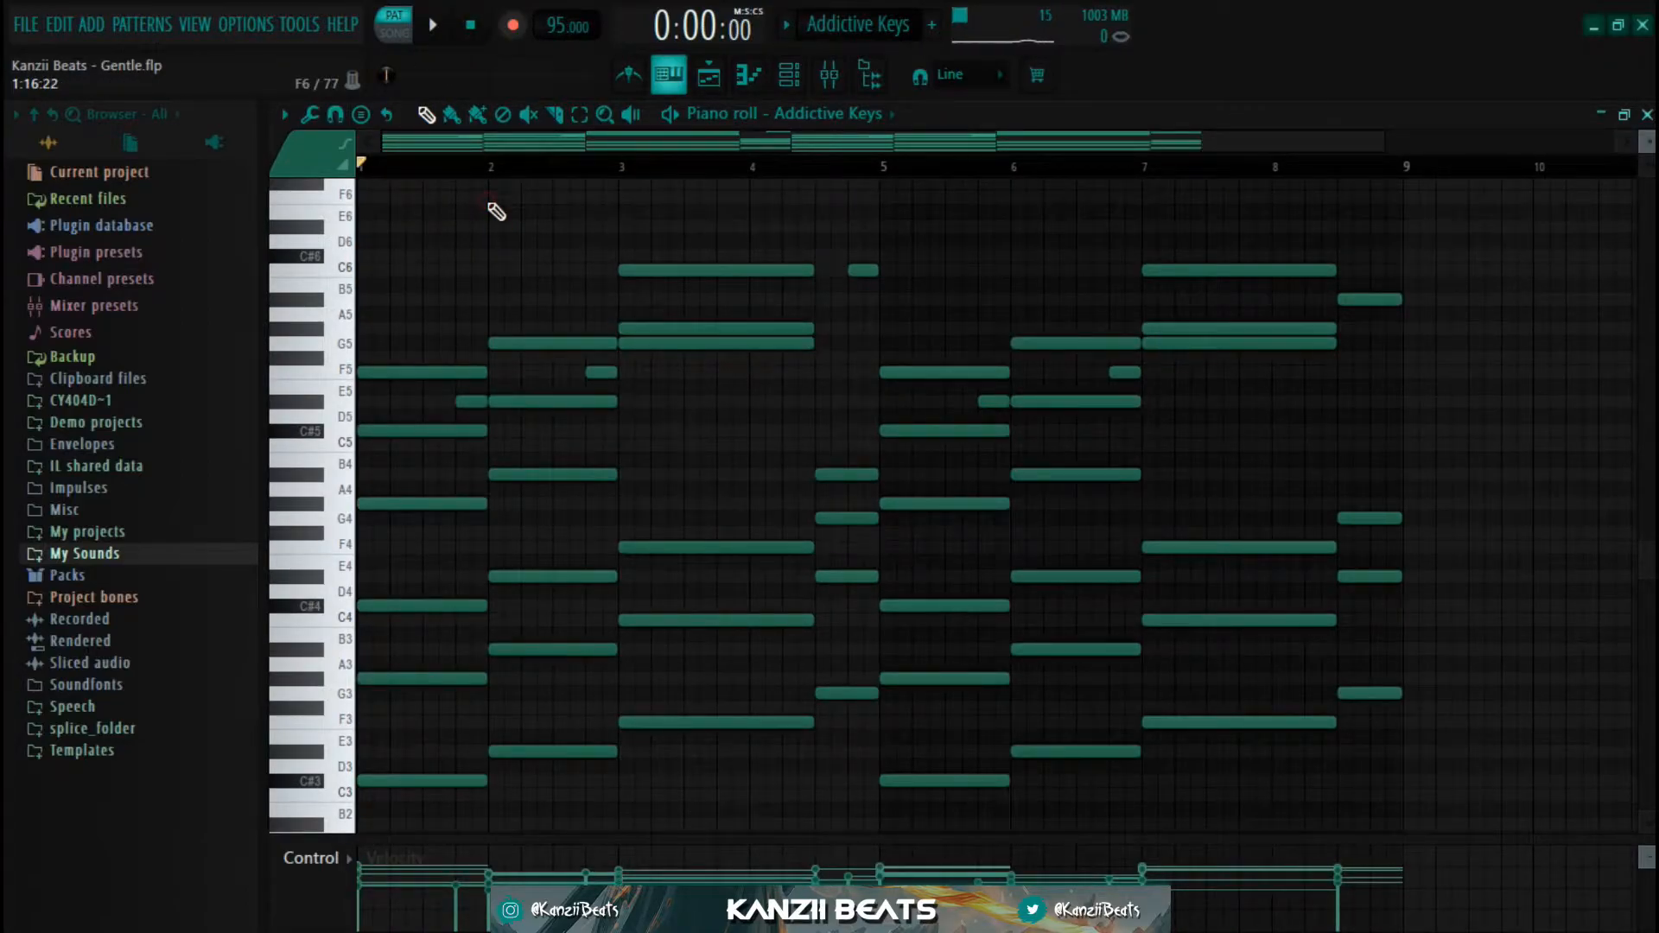
key(alt+r)
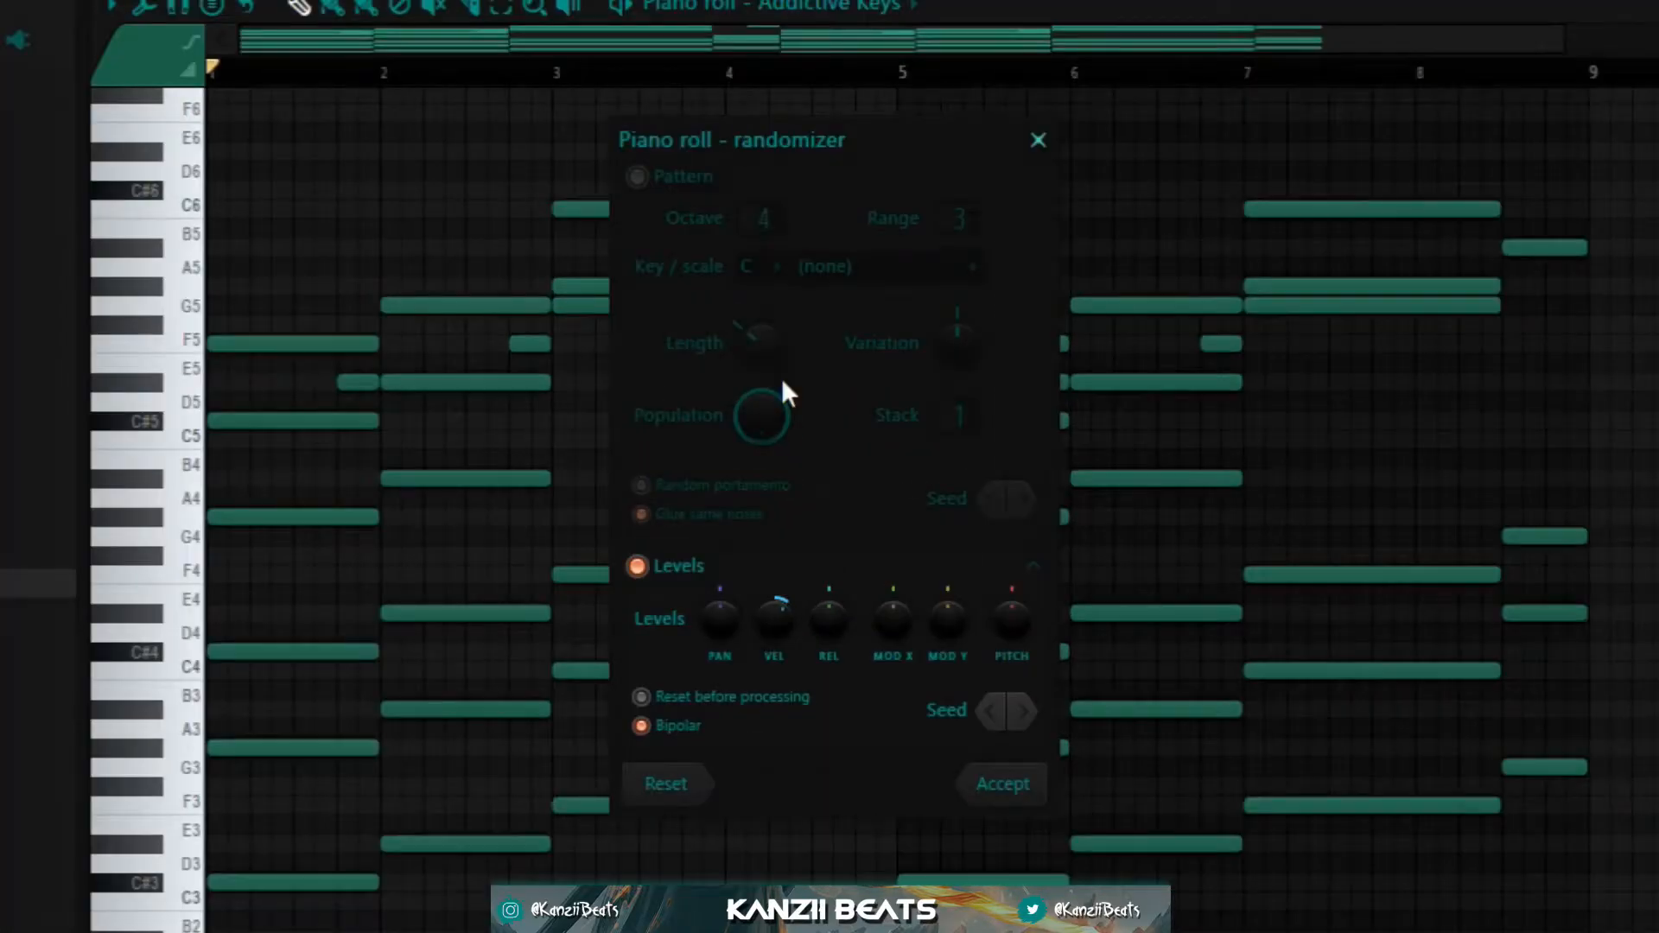
click(1030, 153)
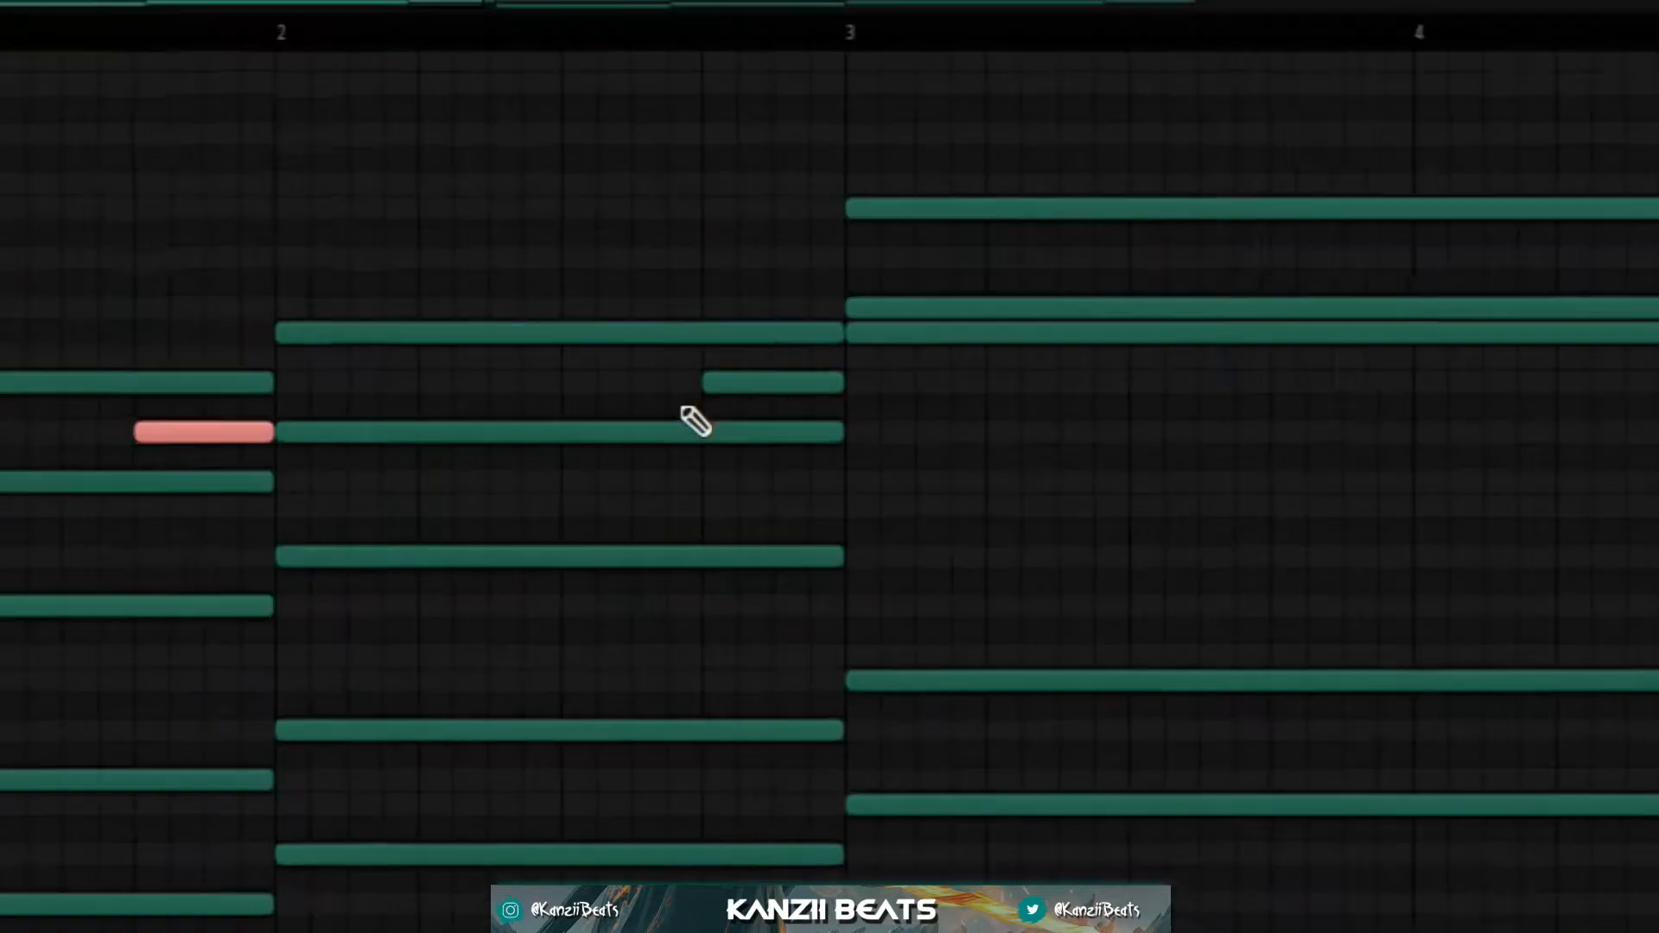
click(733, 382)
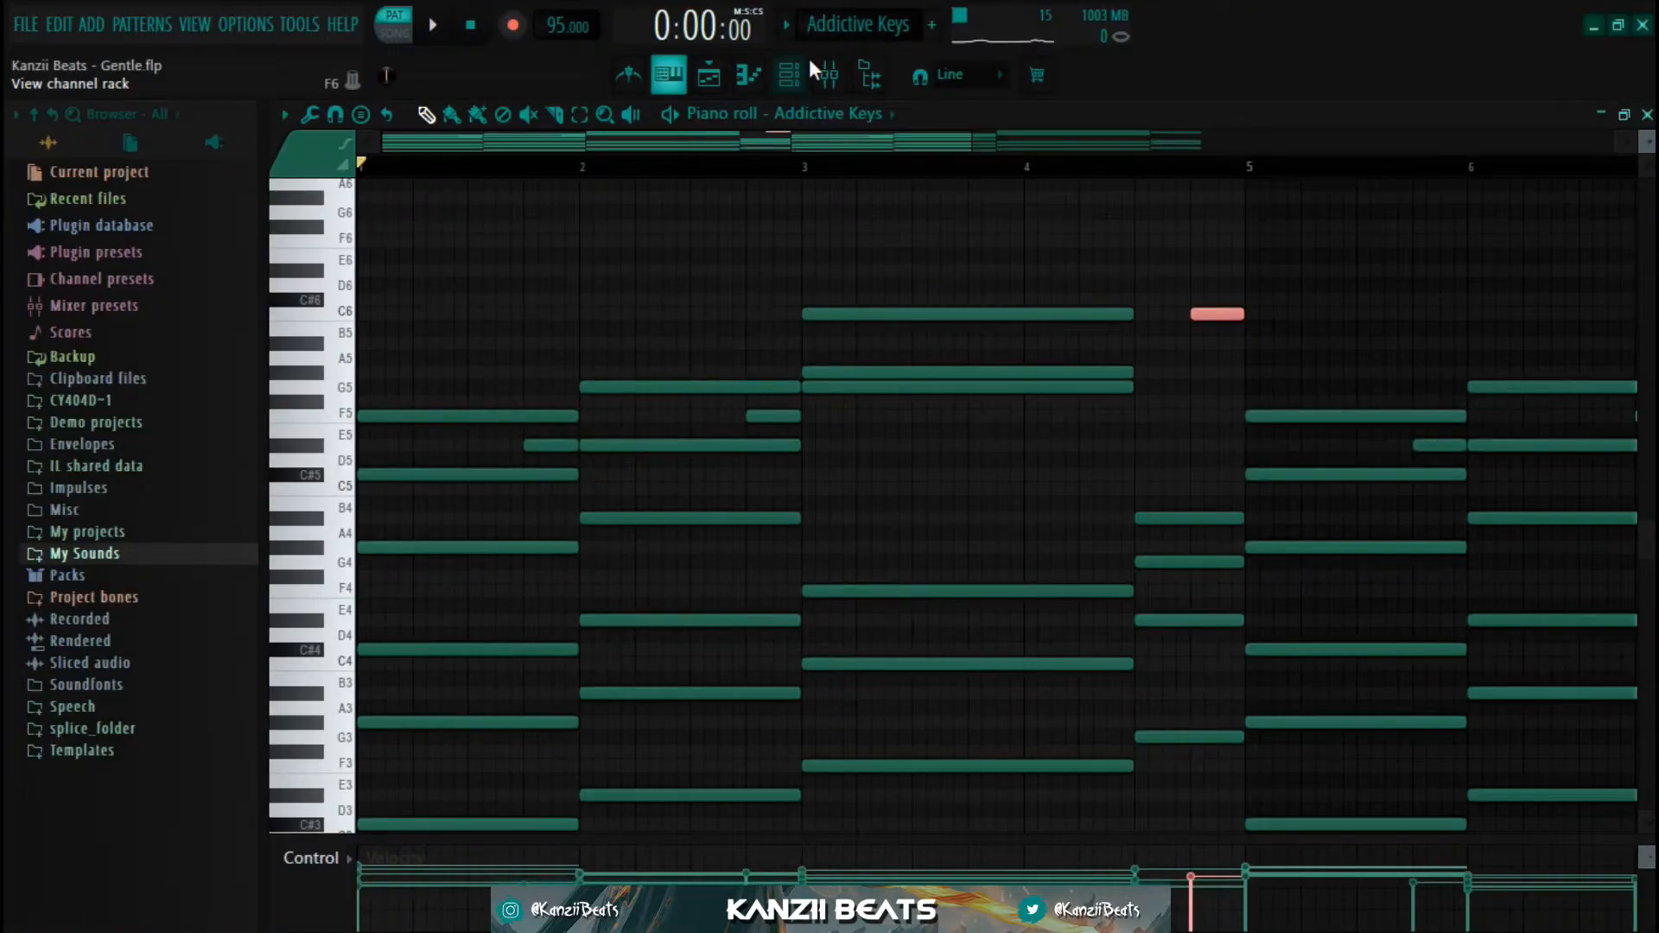
- Show the mixer and examine the Fruity parametric EQ 2 on the Addictive Keys track
click(823, 72)
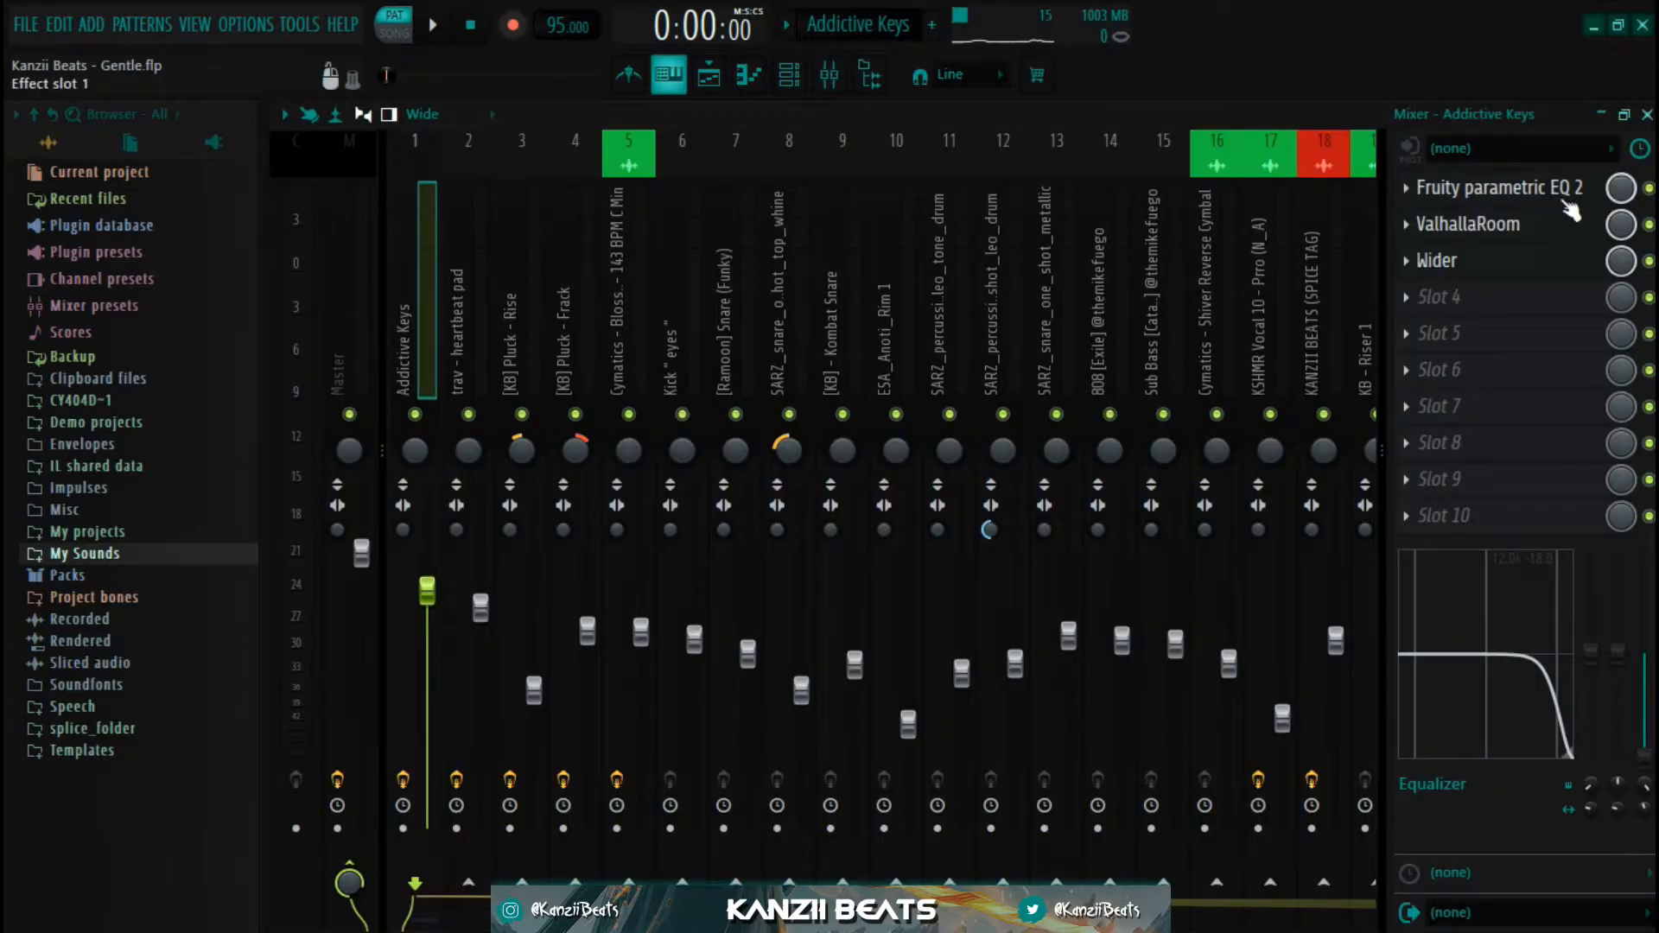
click(1504, 174)
drag(767, 322, 630, 122)
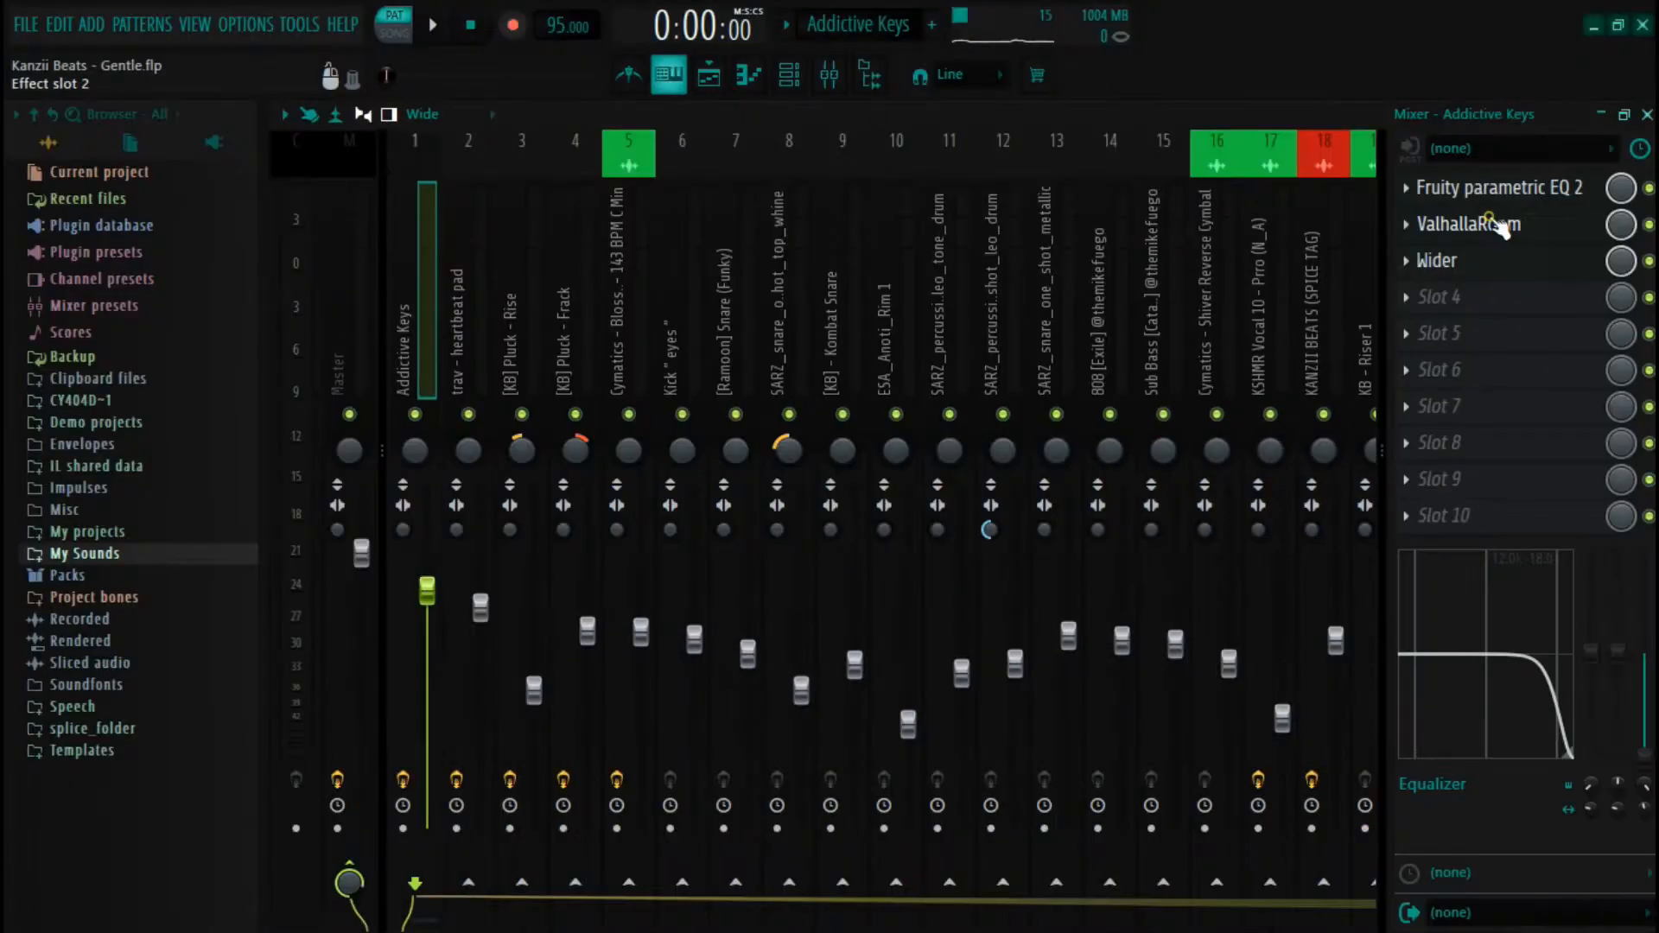
- Examine the ValhallaRoom and Wider effects on the Addictive Keys mixer track
click(1498, 225)
drag(902, 366, 769, 173)
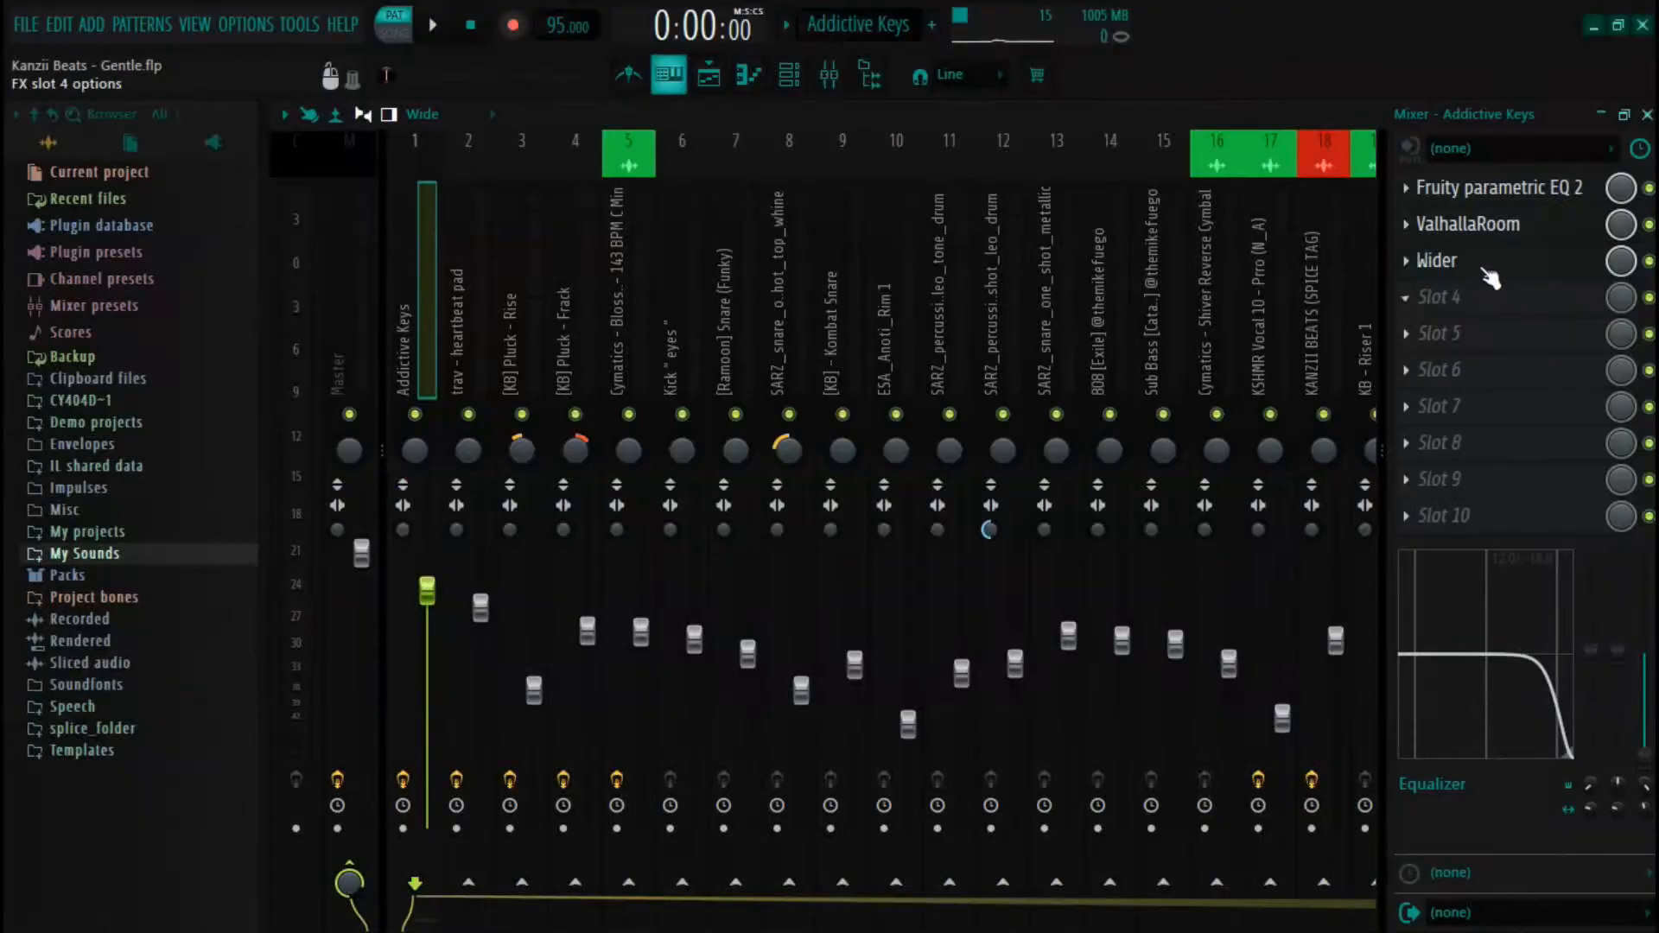
click(1489, 263)
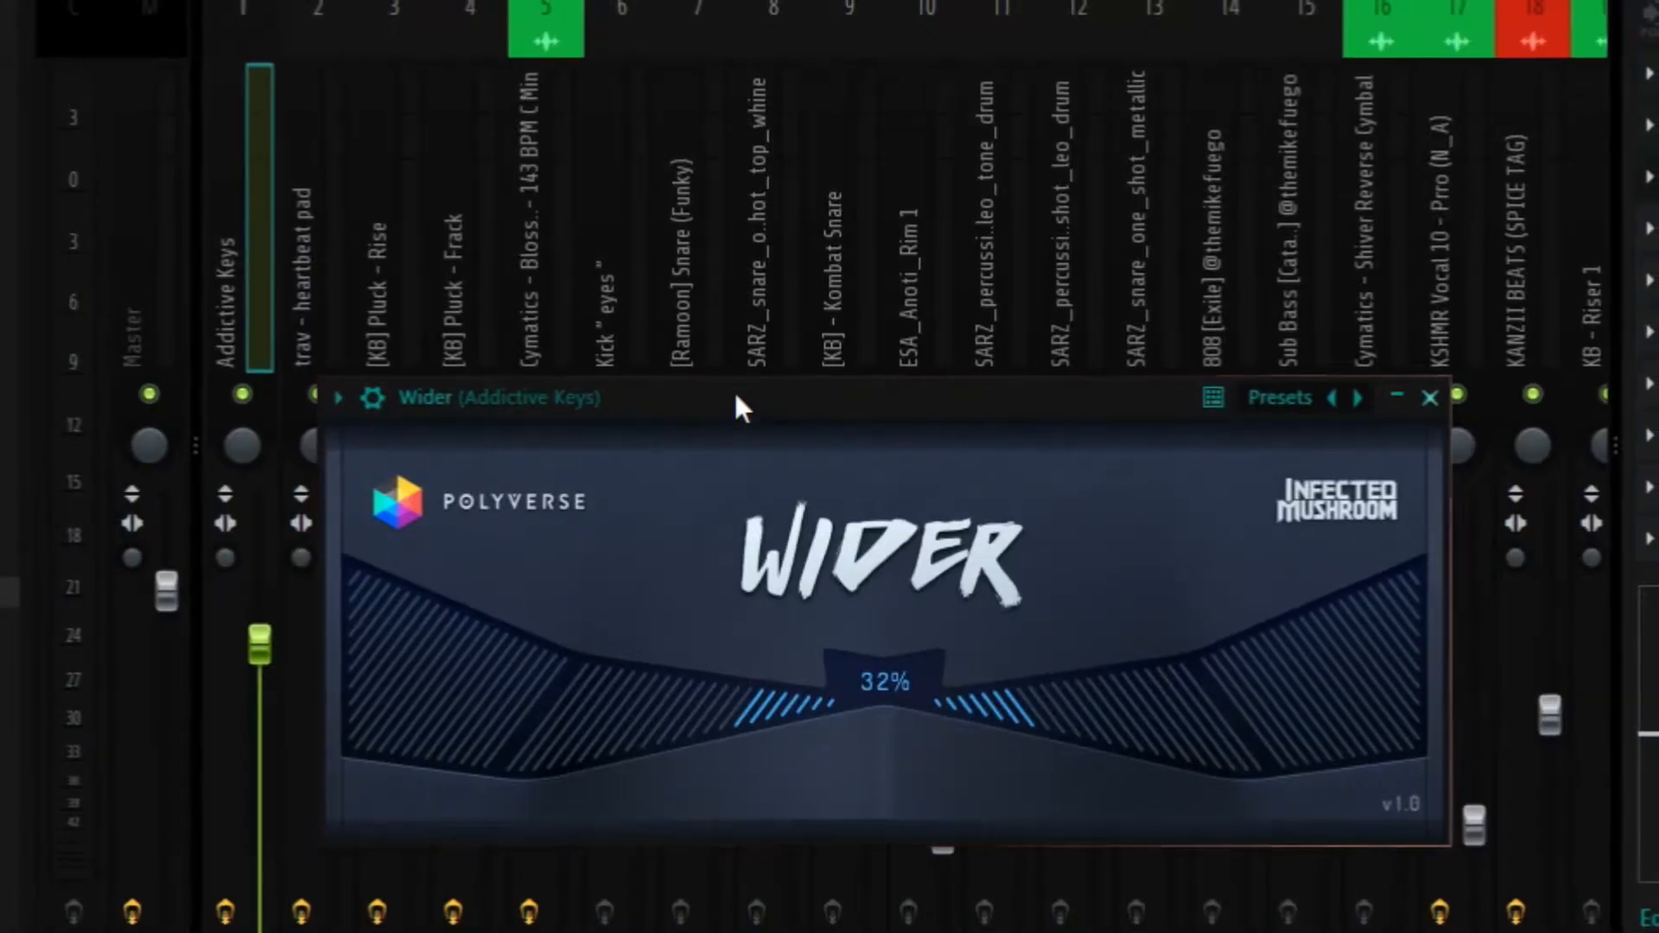
- Move the Wider window clear of the mixer faders and finish viewing it on the Addictive Keys track
drag(774, 427, 719, 320)
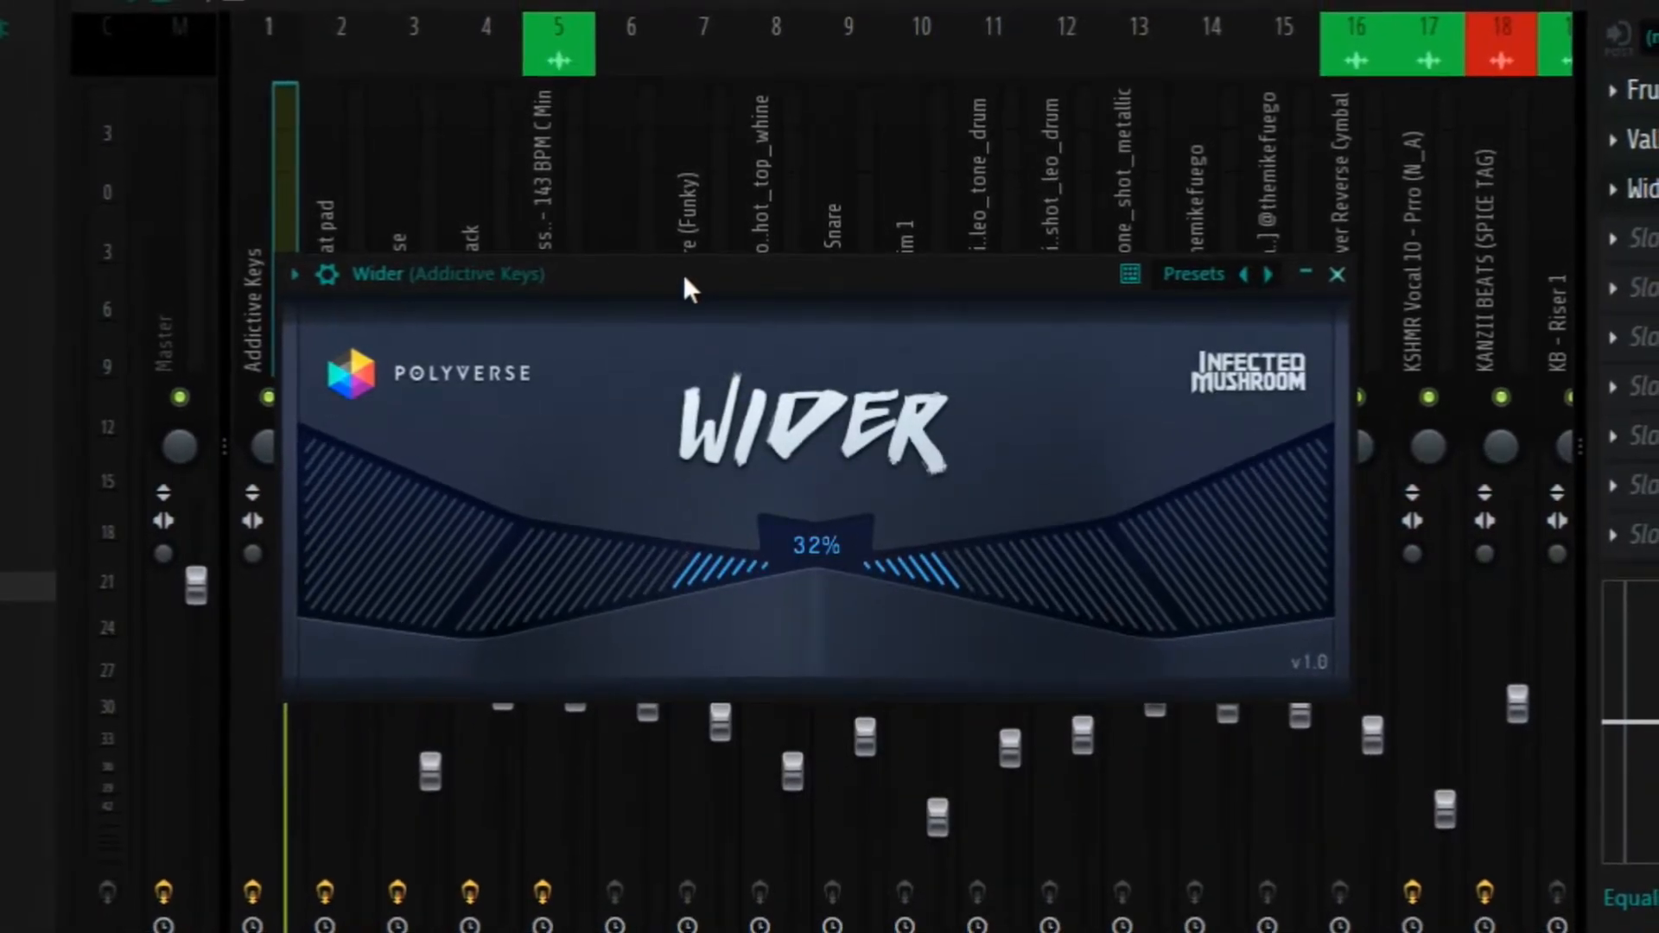
drag(691, 266, 741, 165)
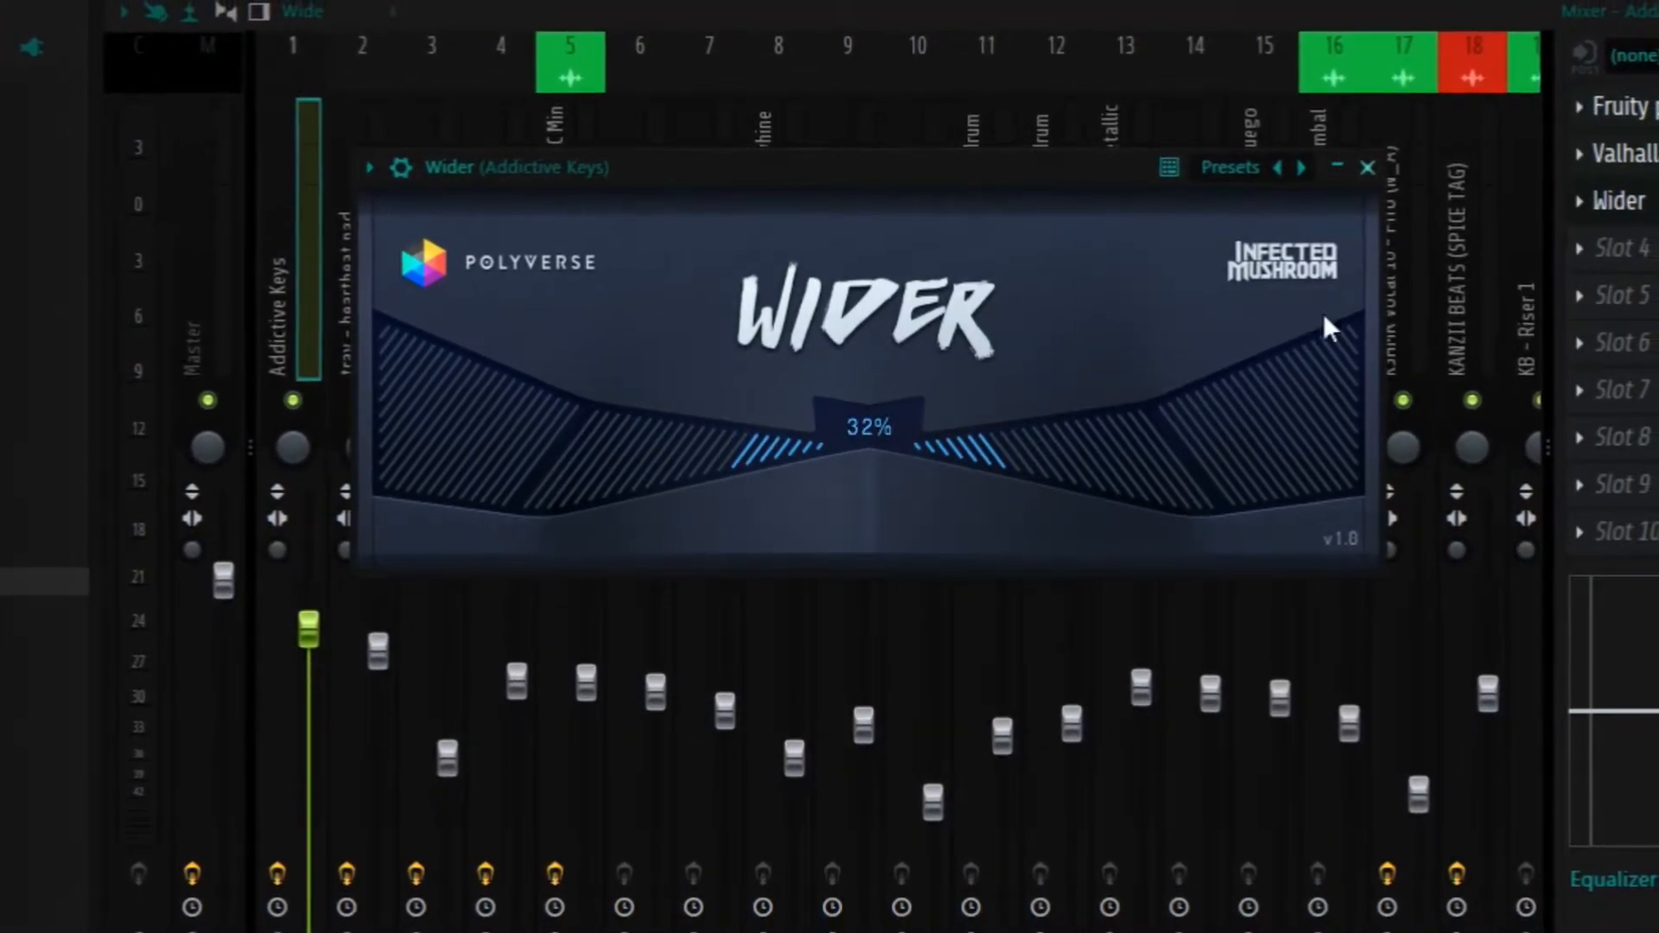
click(1629, 197)
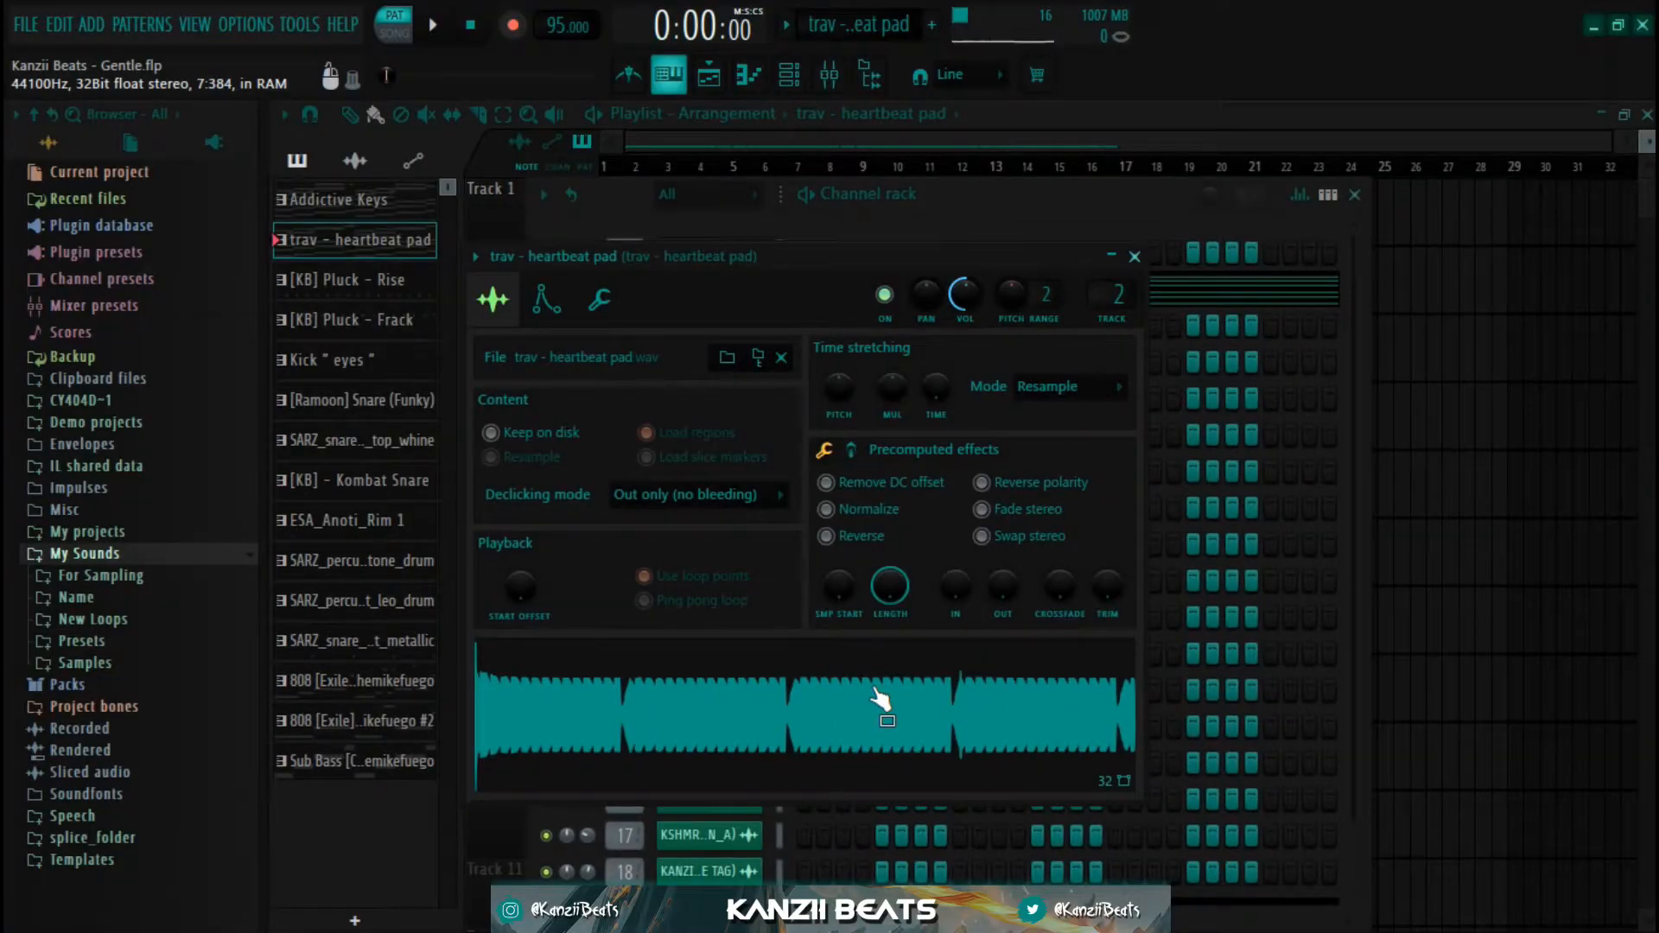
- Examine the trav - heartbeat pad's volume envelope and play back its chords in the piano roll
click(545, 300)
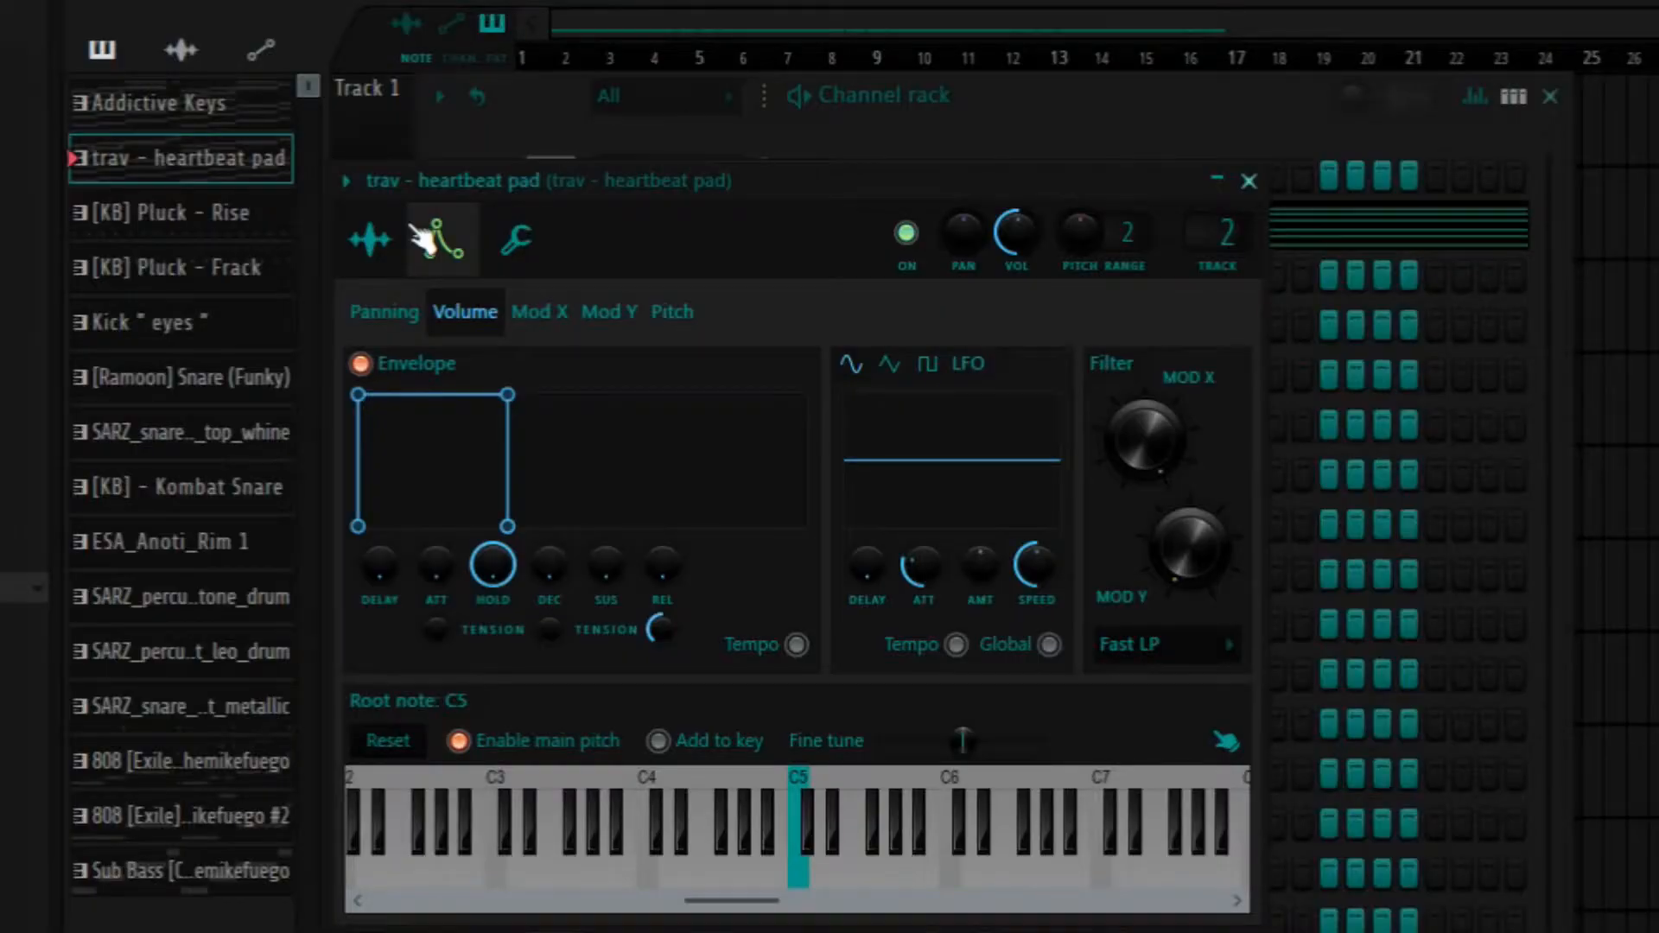
drag(433, 582, 500, 588)
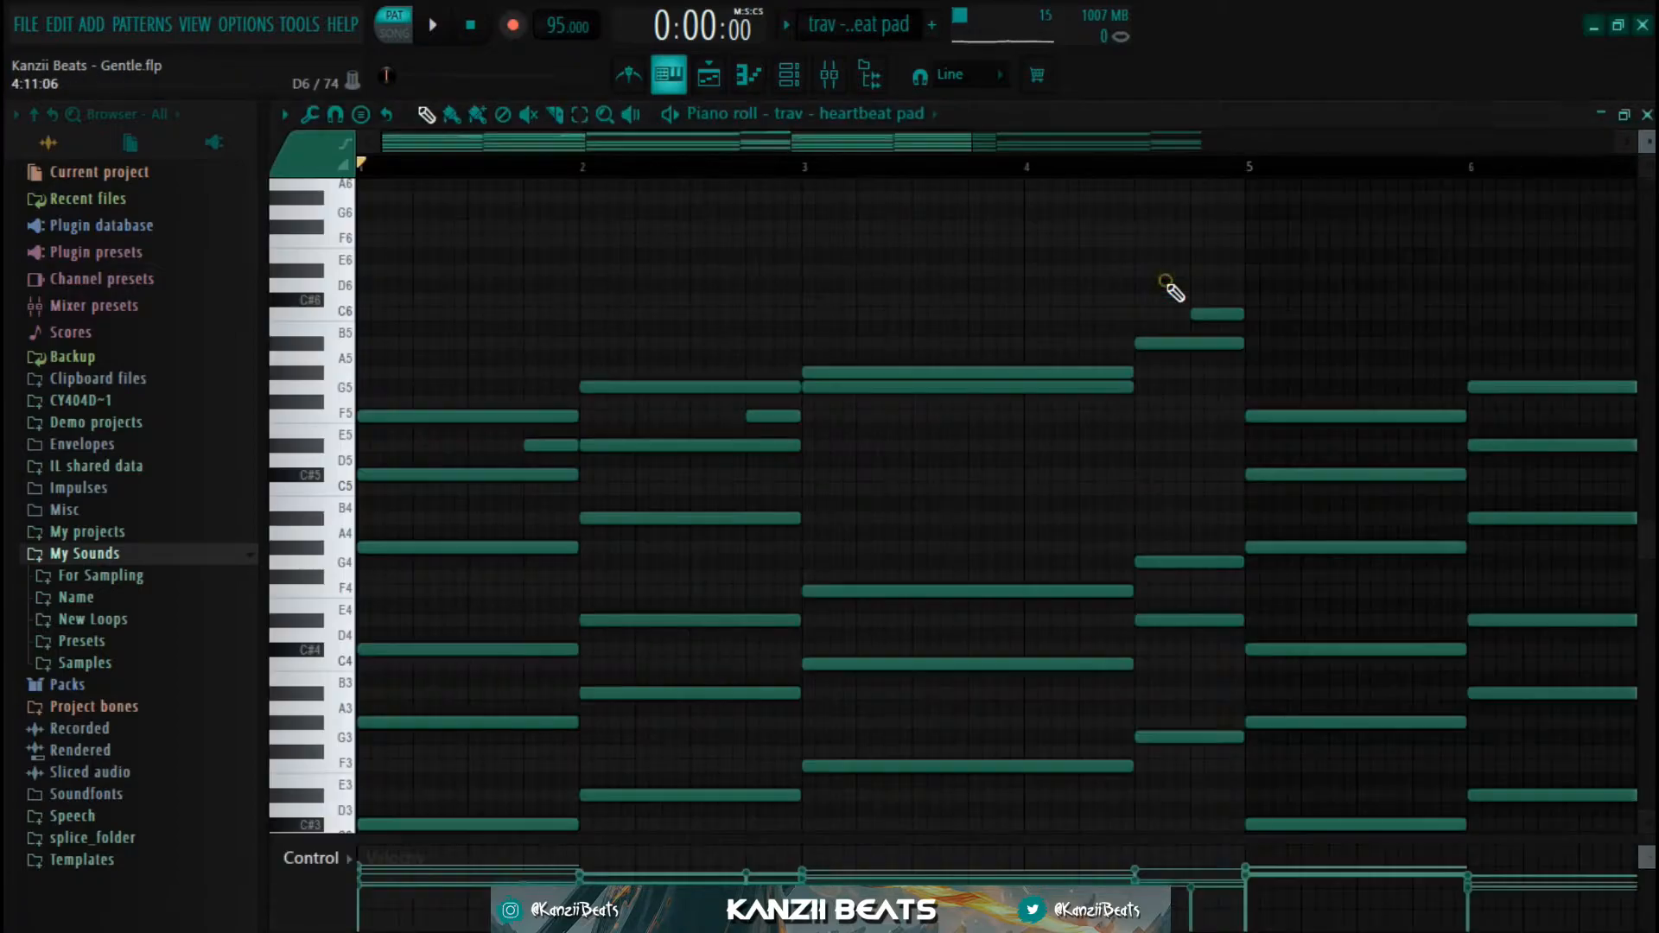
scroll(835, 419, down, 3)
scroll(842, 445, down, 3)
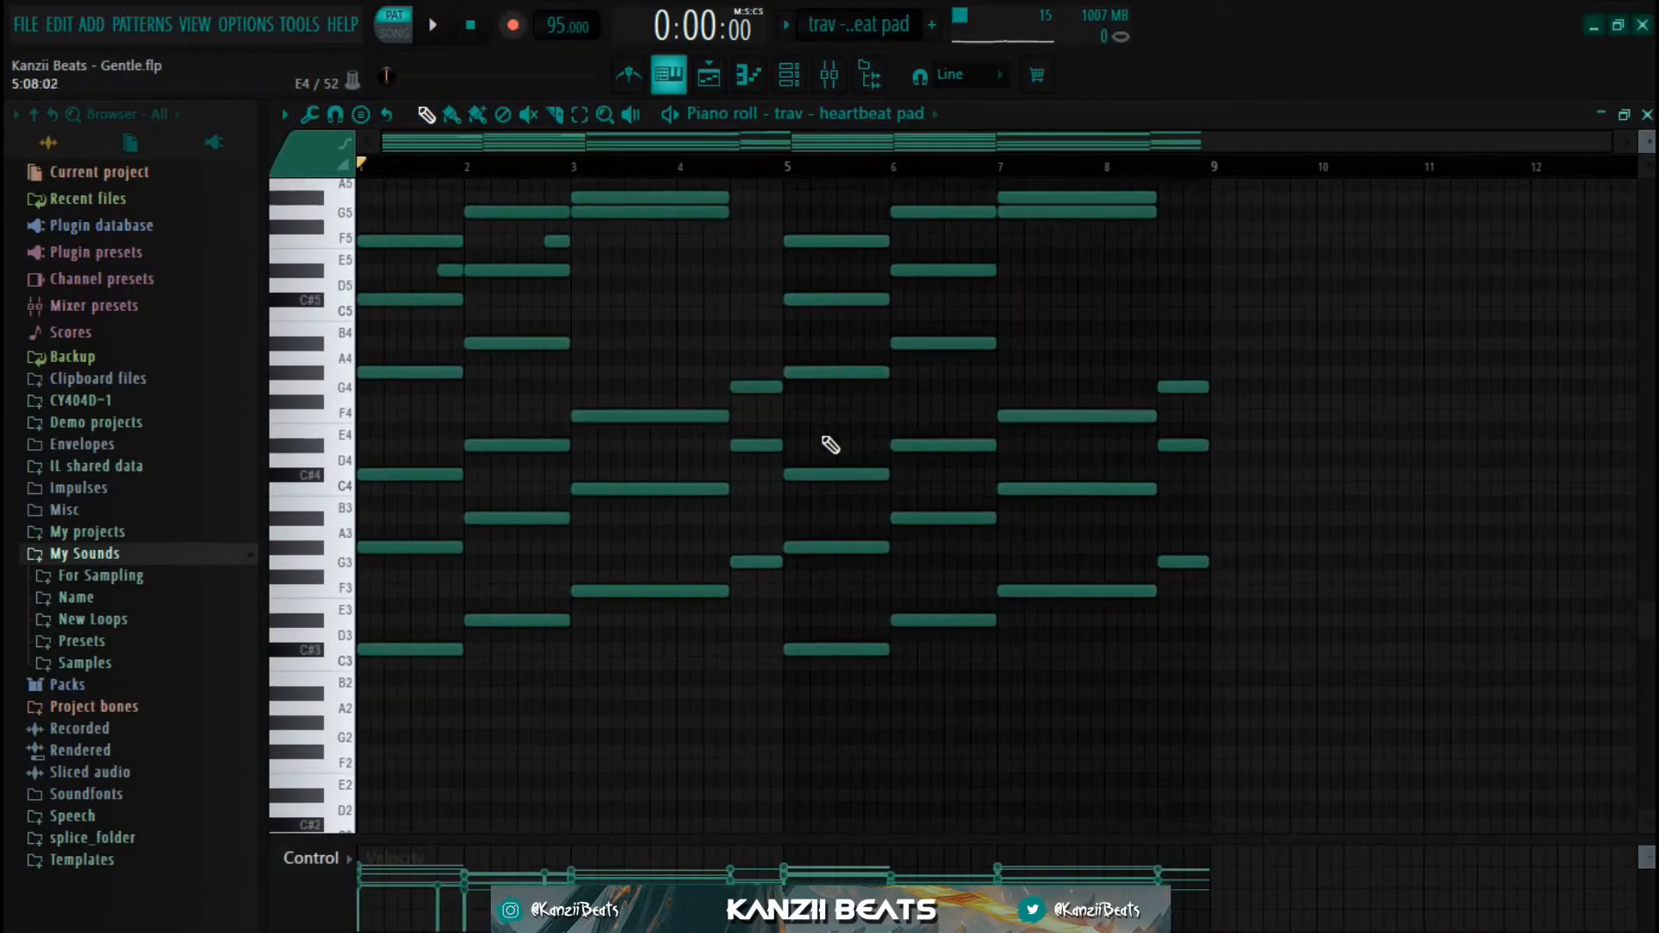
scroll(764, 430, up, 3)
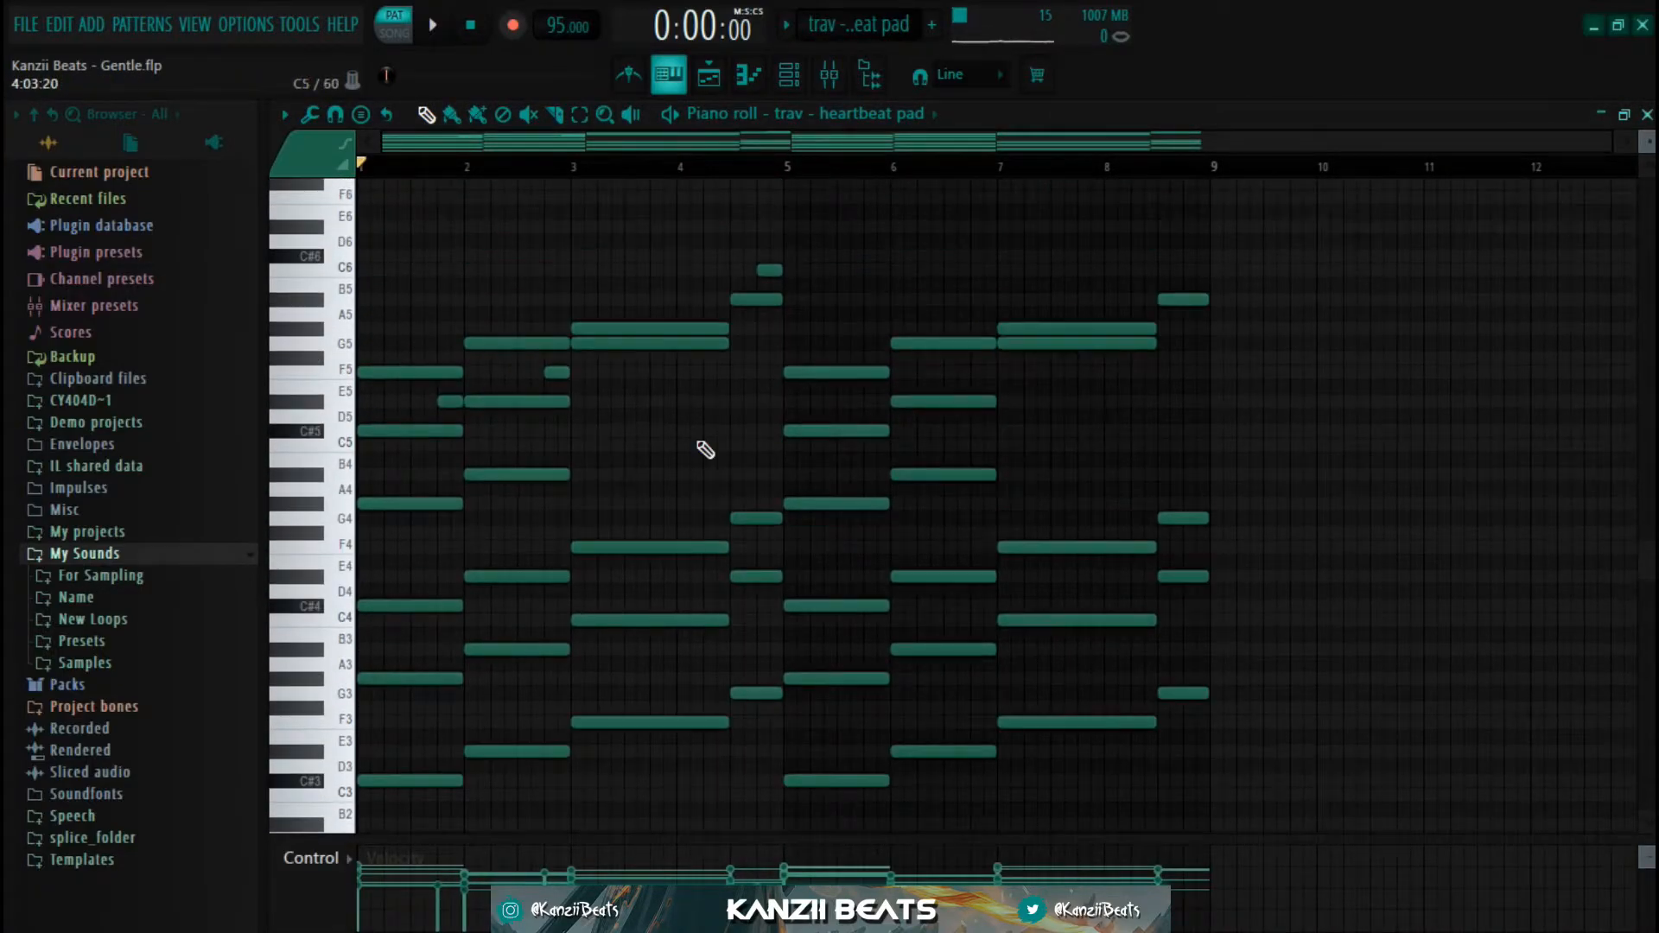
key(space)
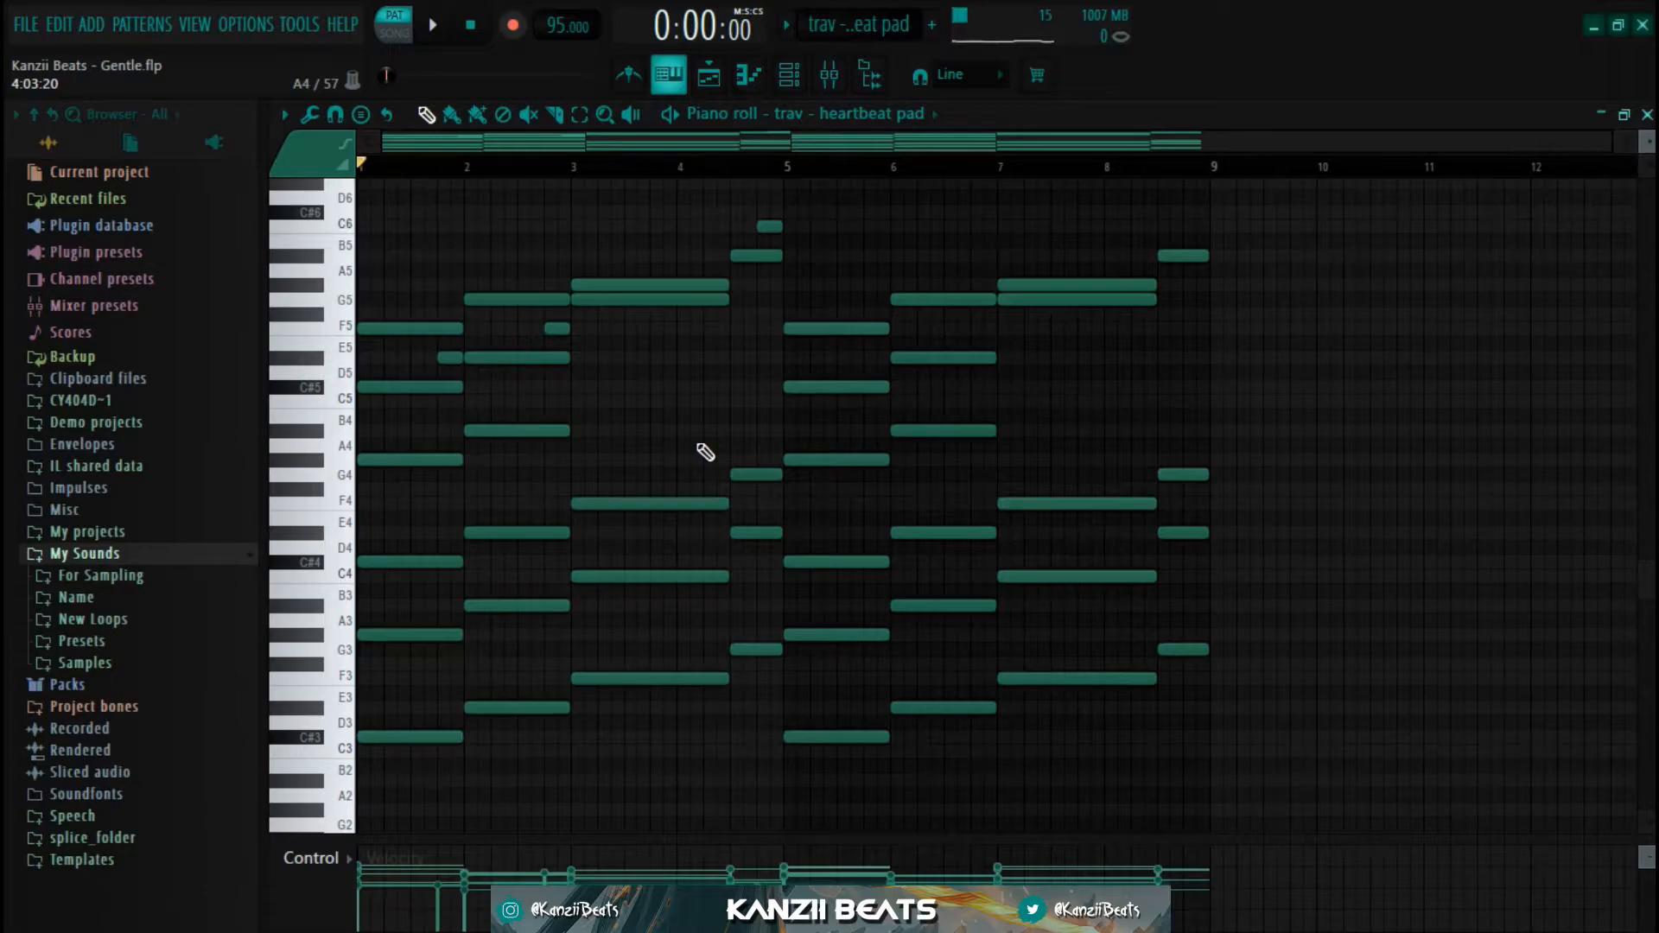
- Show the mixer, examine the heartbeat pad's Fruity parametric EQ 2 and ShaperBox2 filter mix, and close the effect
key(F9)
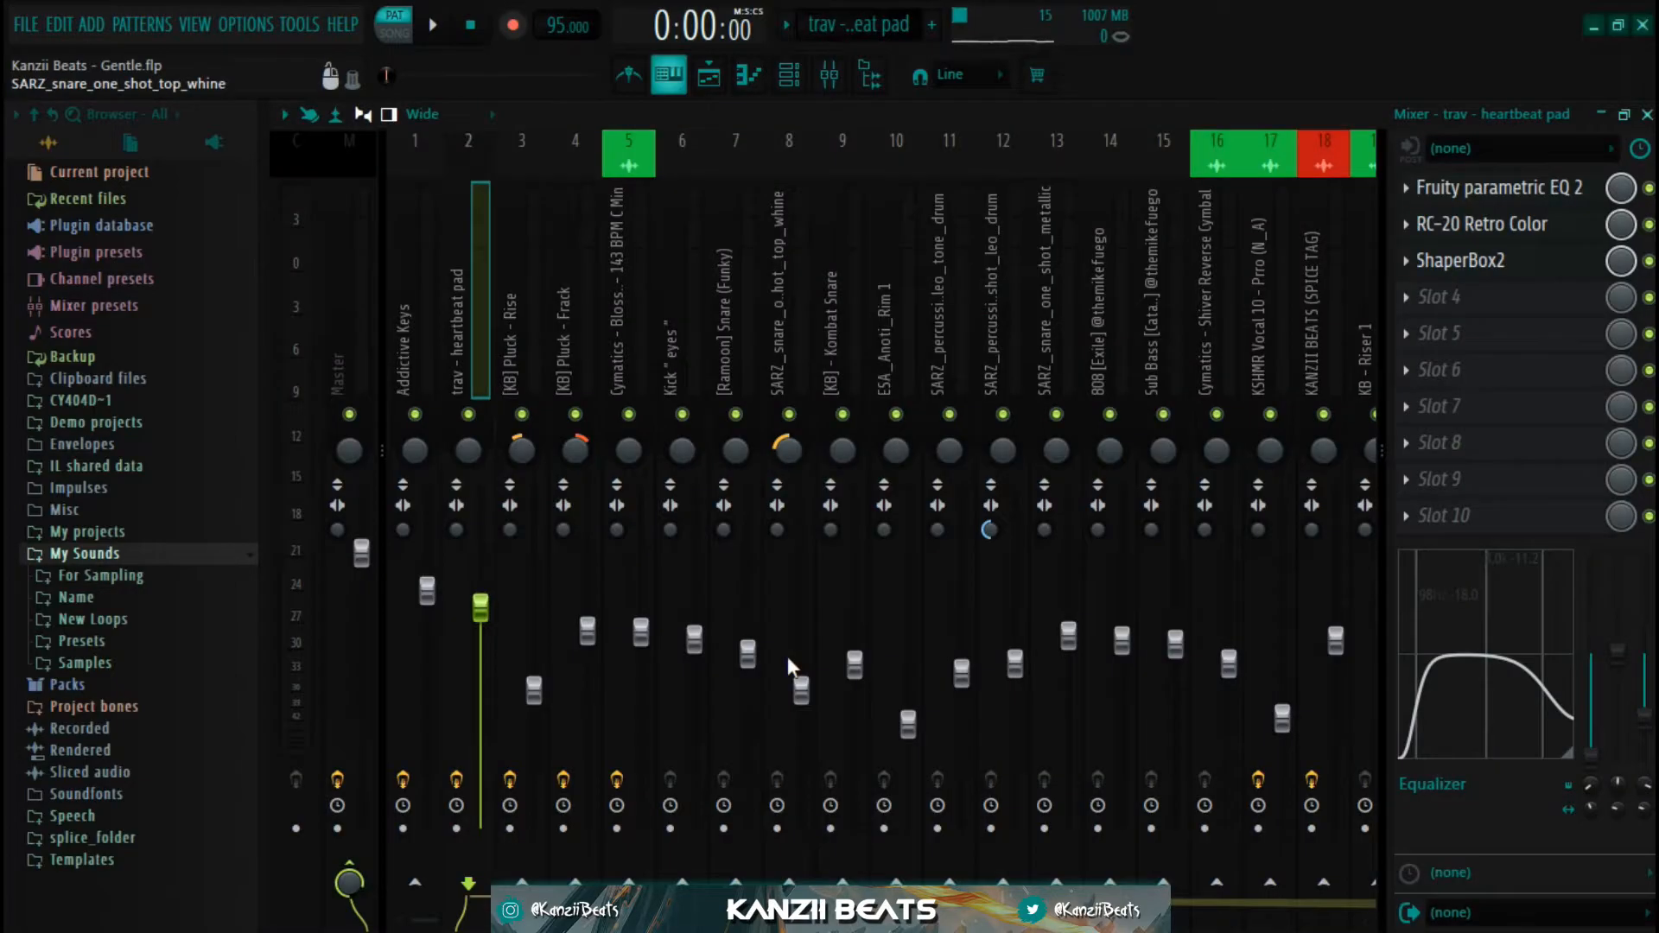
click(1547, 188)
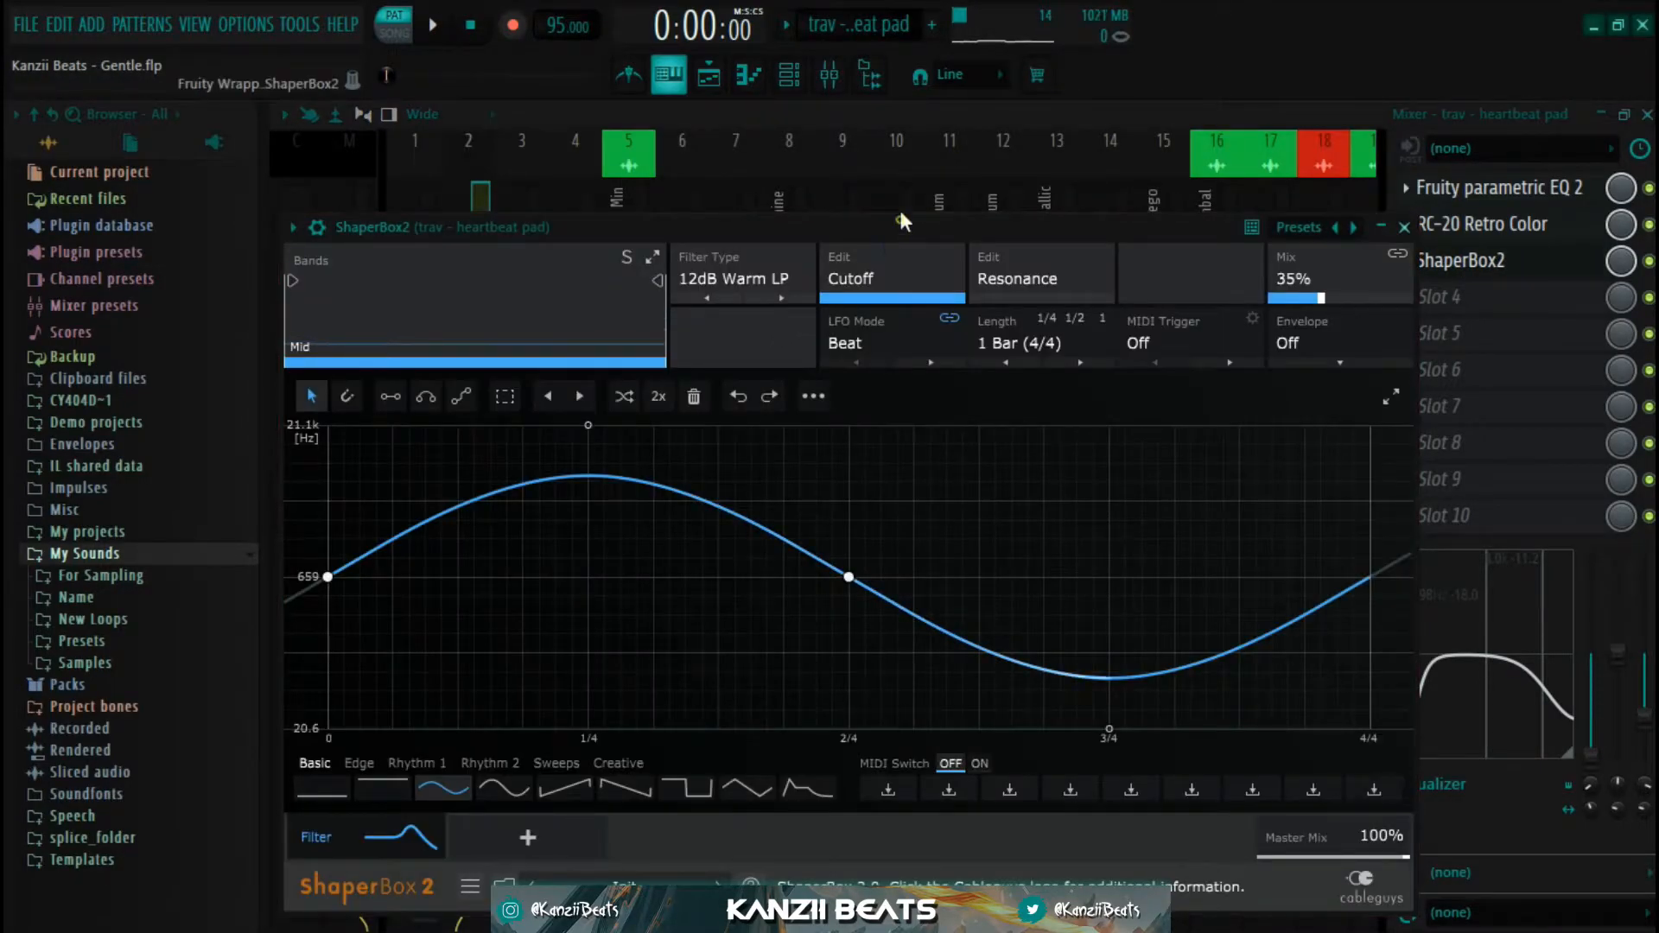
drag(902, 223, 904, 153)
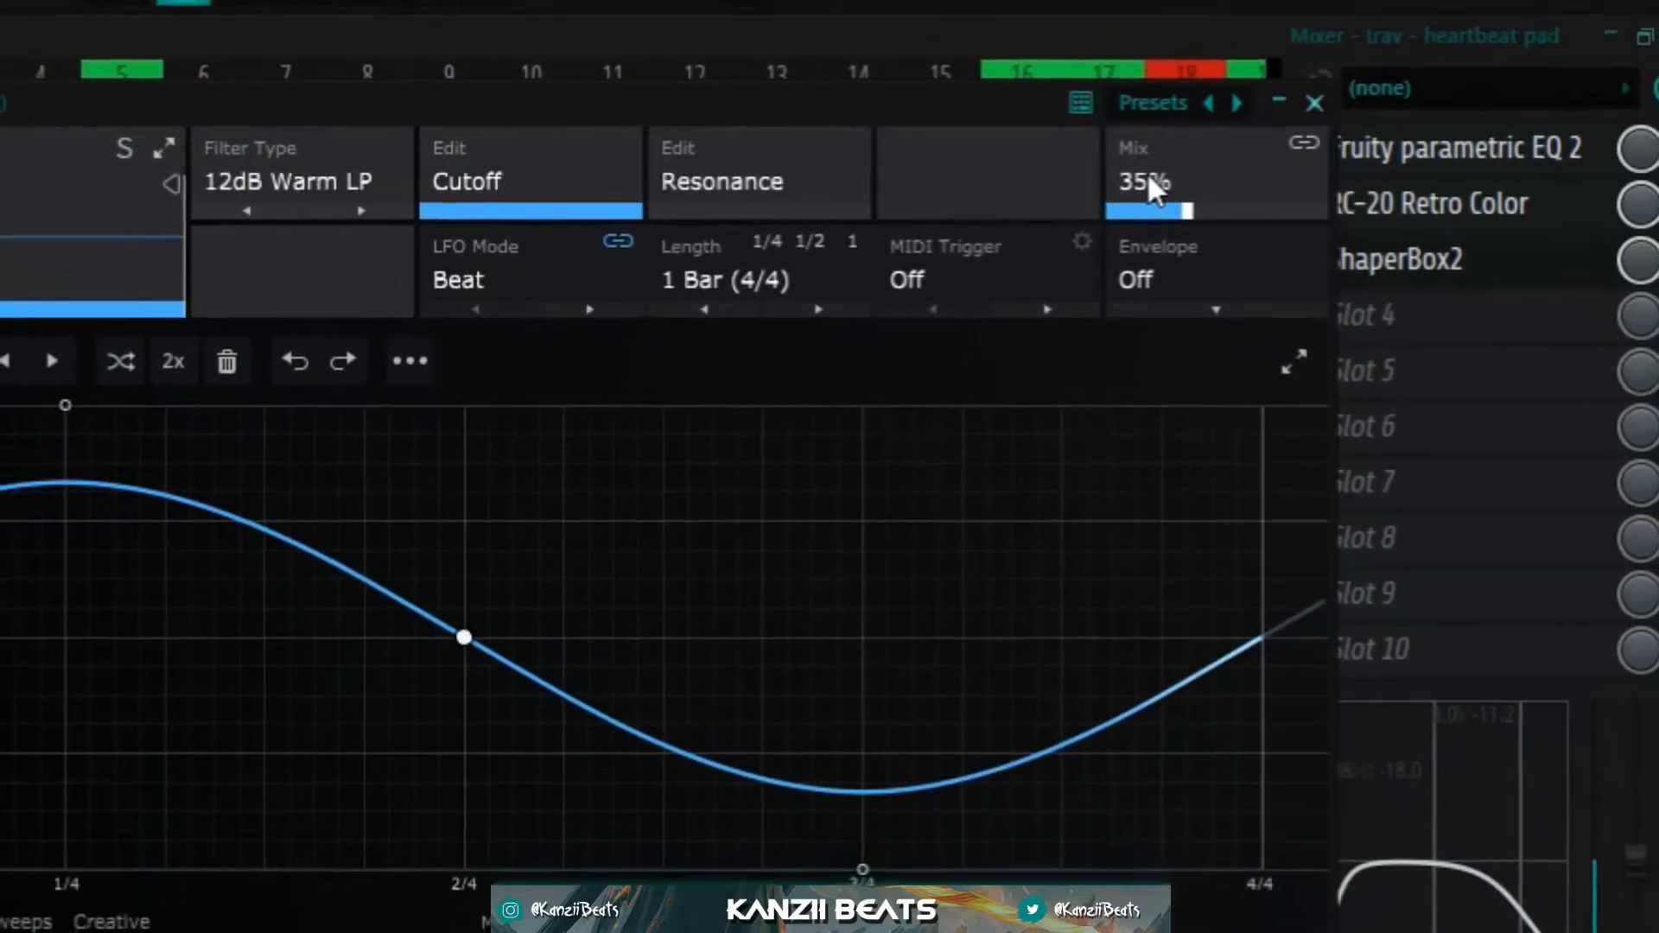
click(1314, 103)
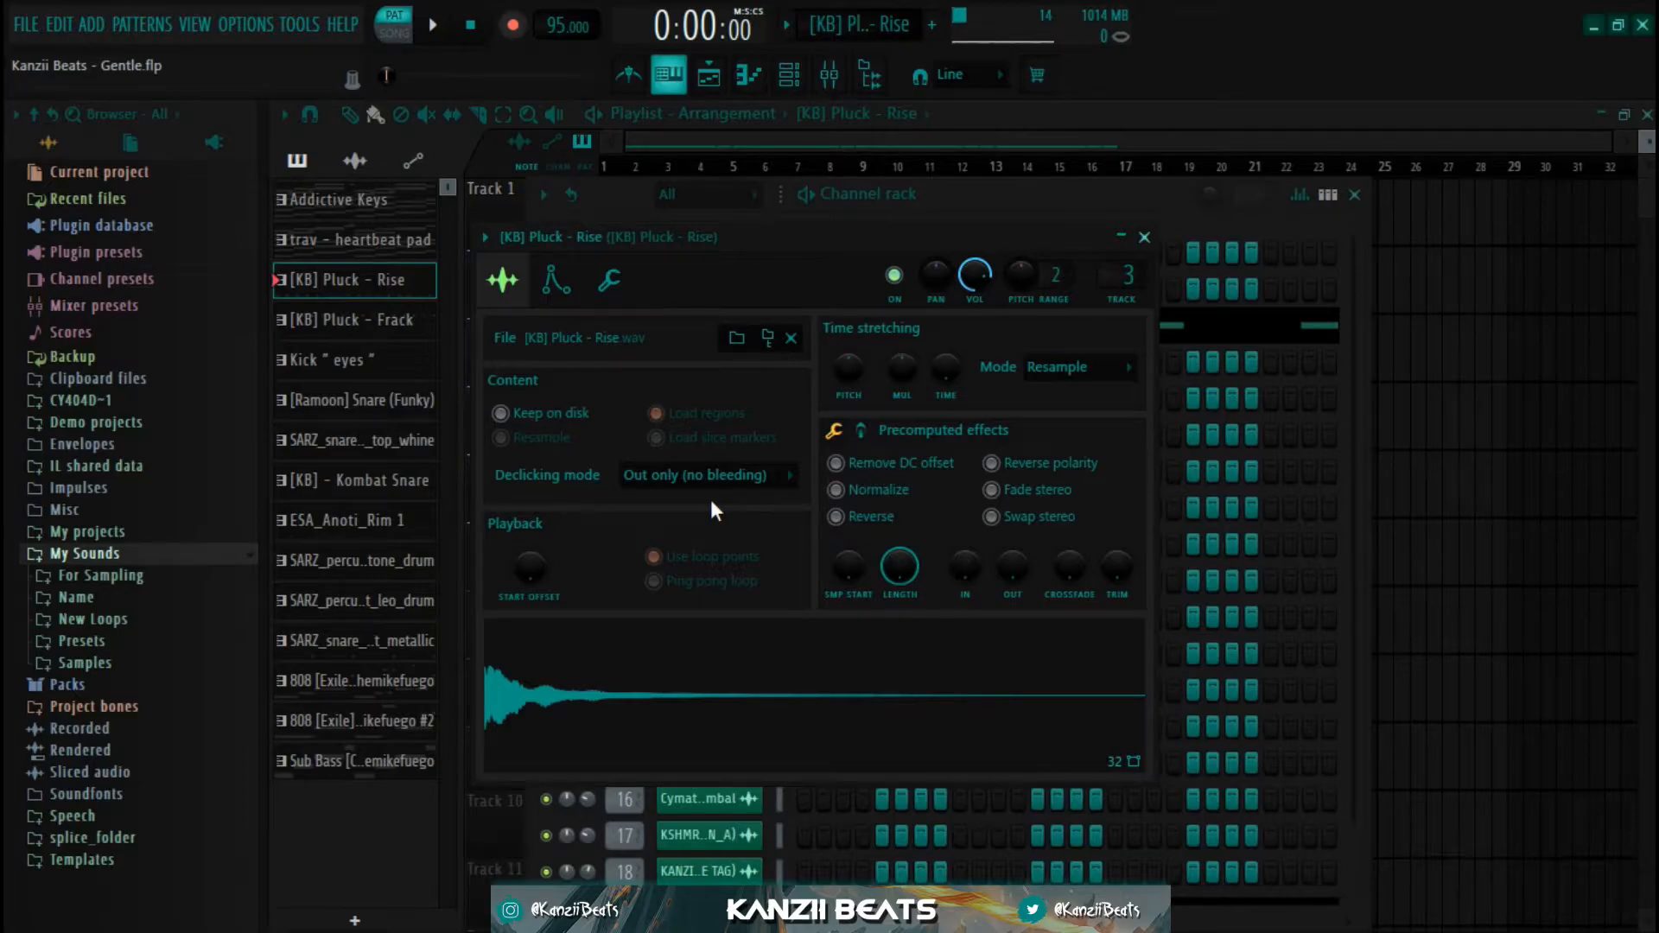
- Examine the sample and volume envelope settings of the [KB] Pluck - Rise channel and close its window
click(1145, 237)
click(734, 327)
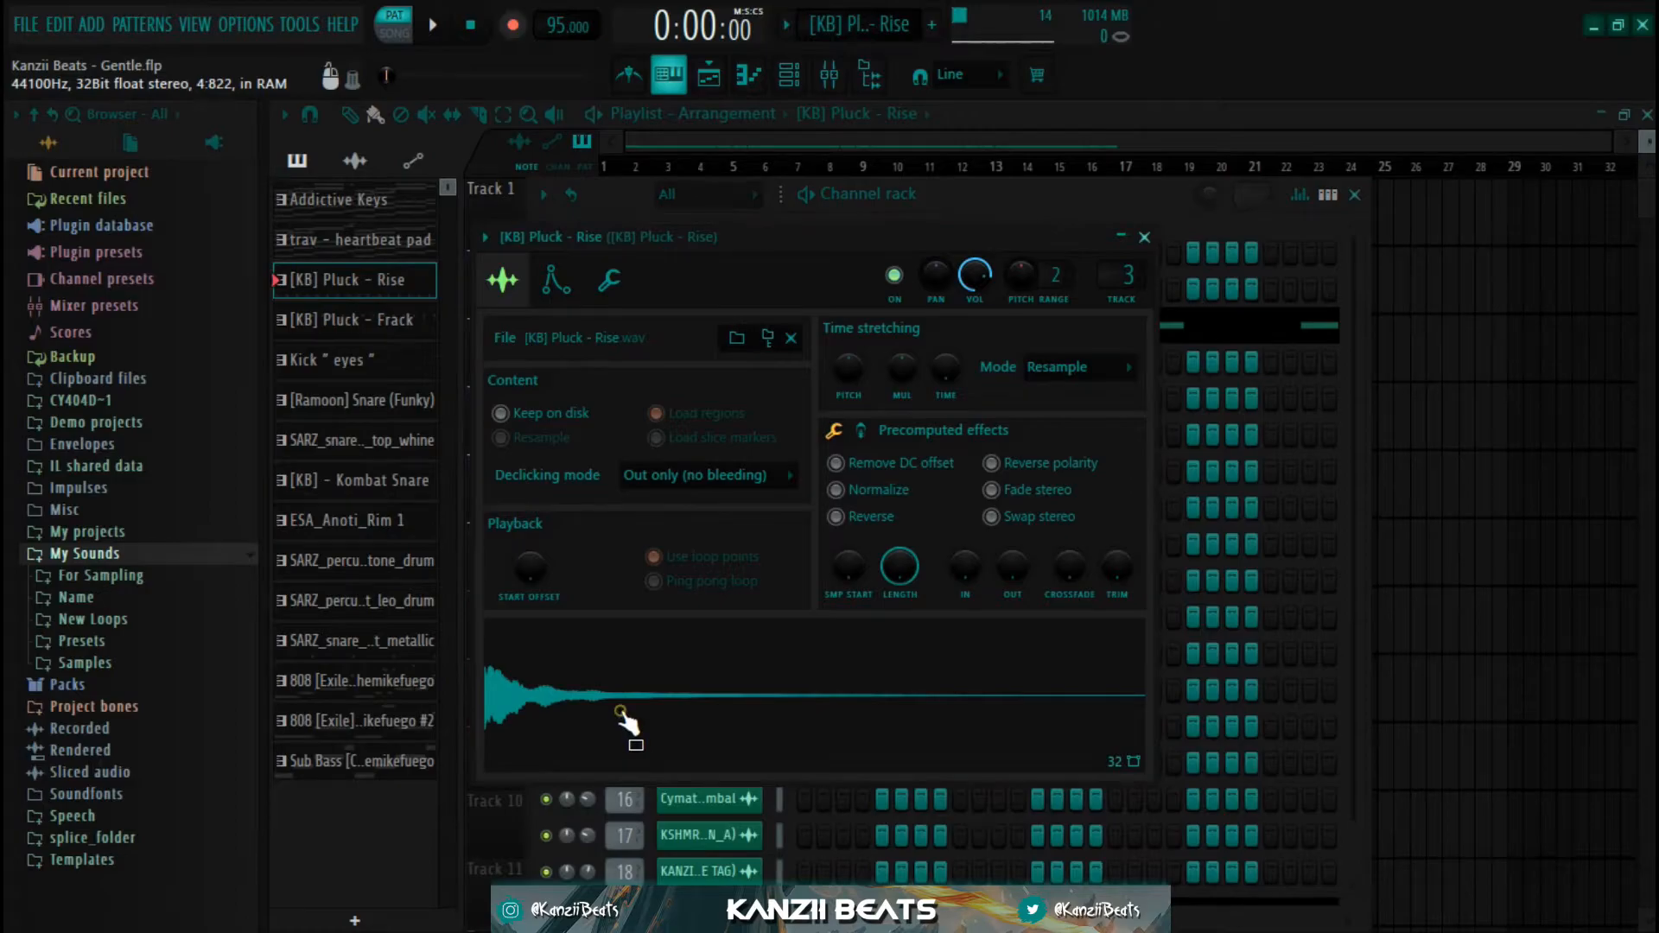
click(555, 280)
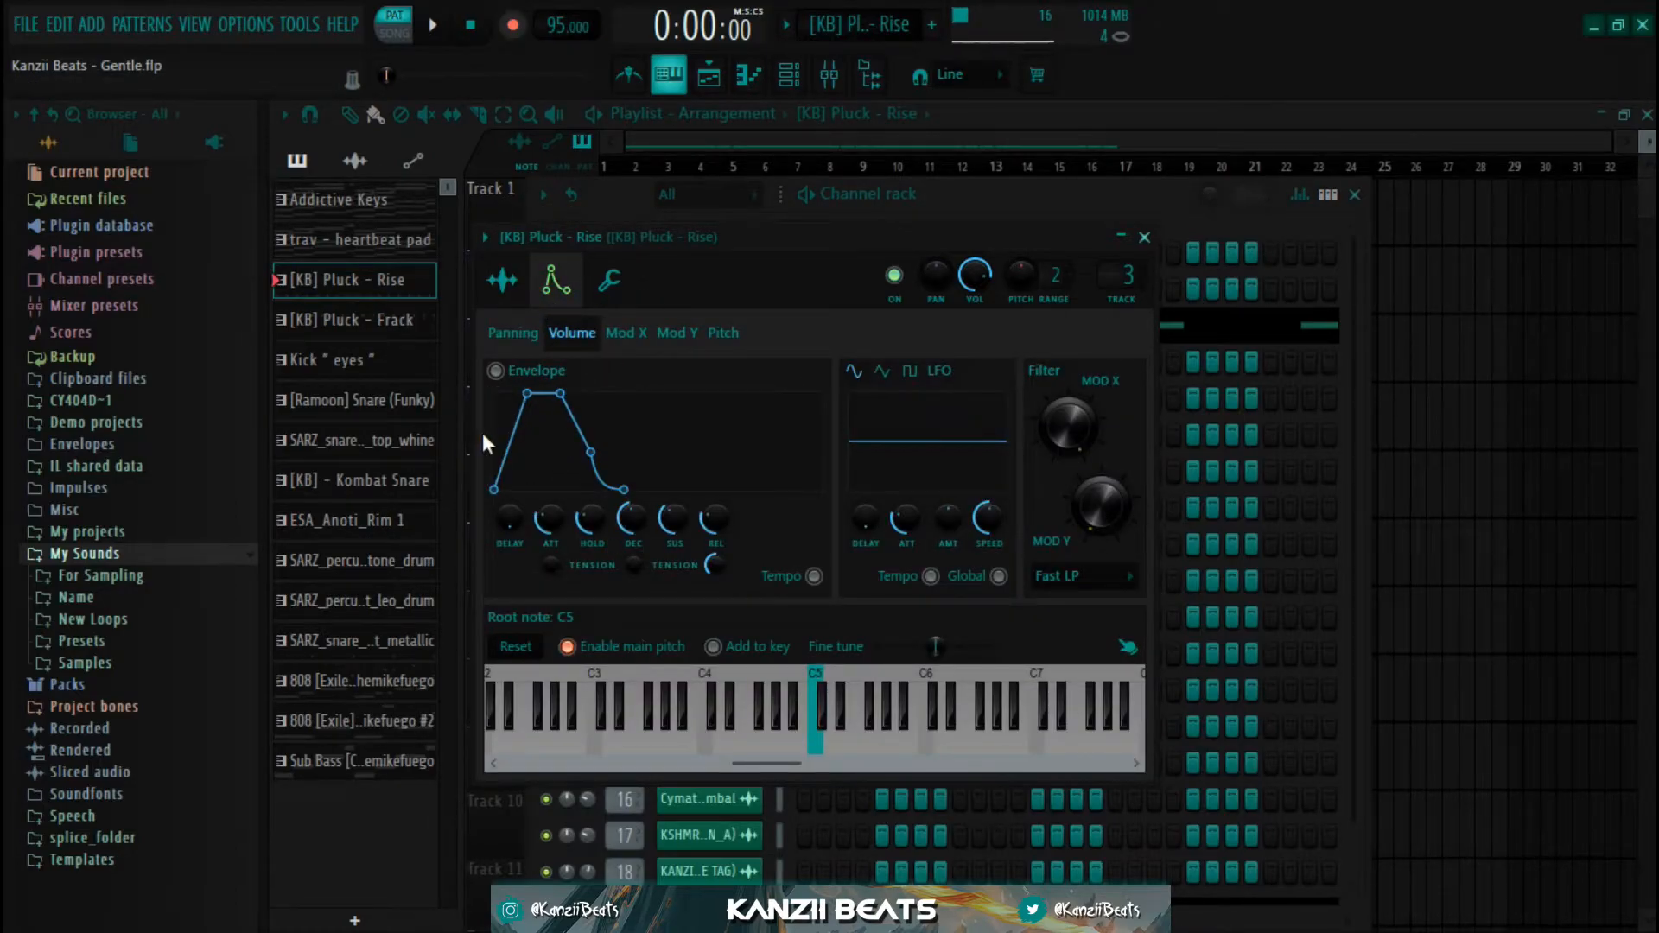
click(1145, 237)
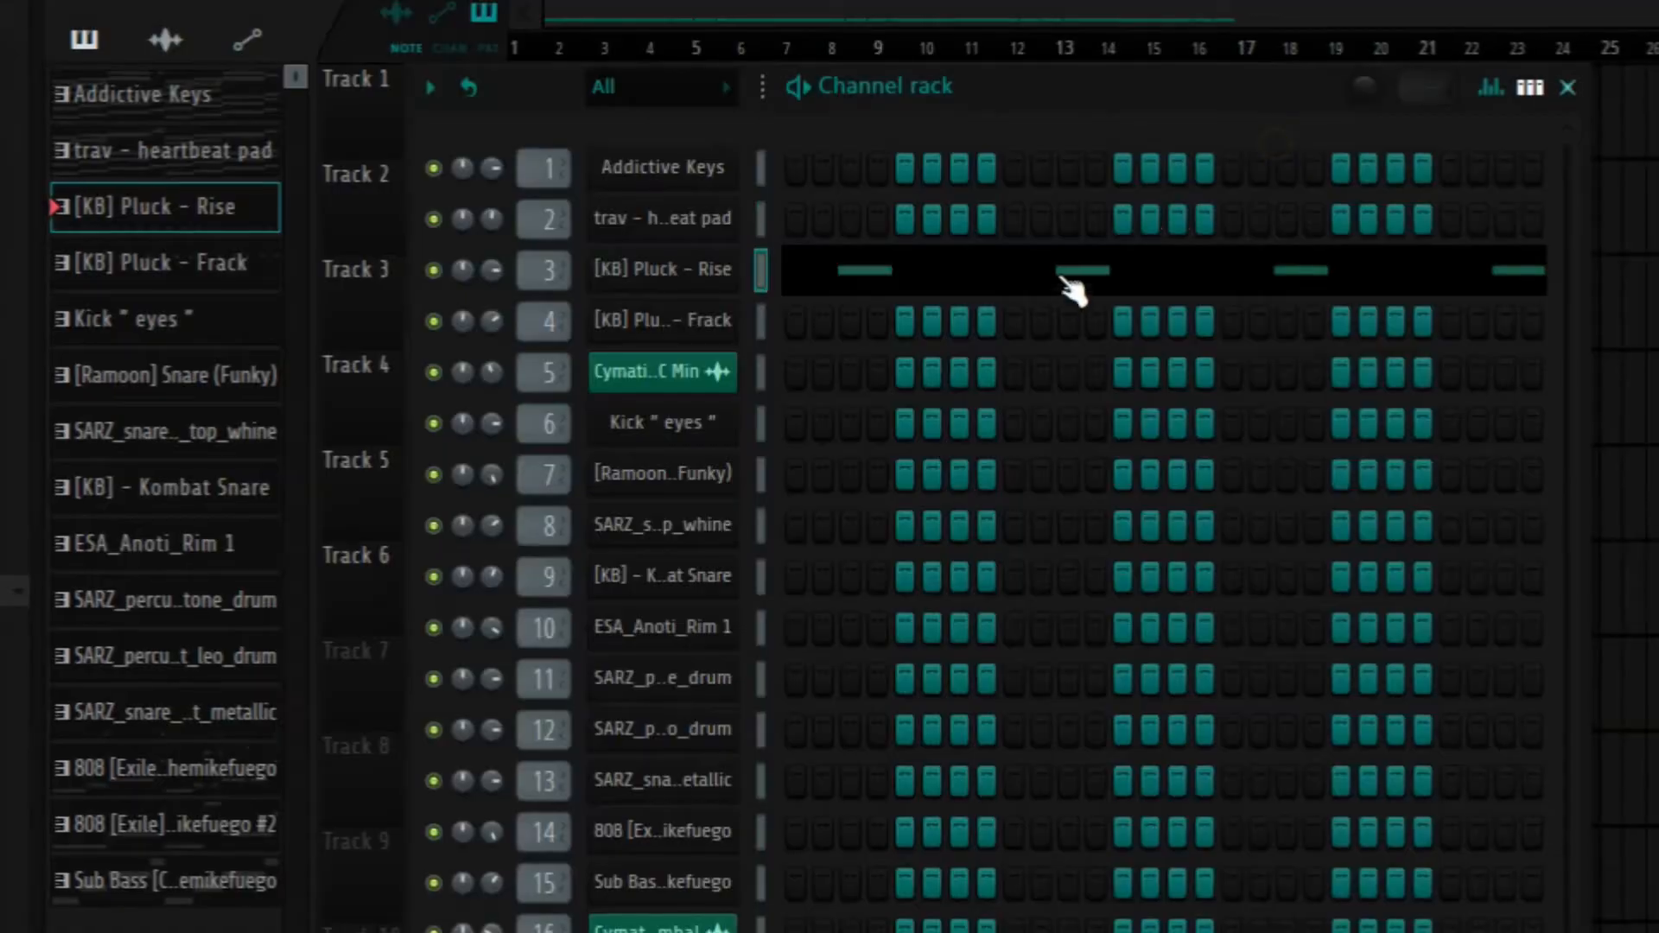
- Show the [KB] Pluck - Rise notes in the piano roll and play back the repeating C5 pattern
click(987, 328)
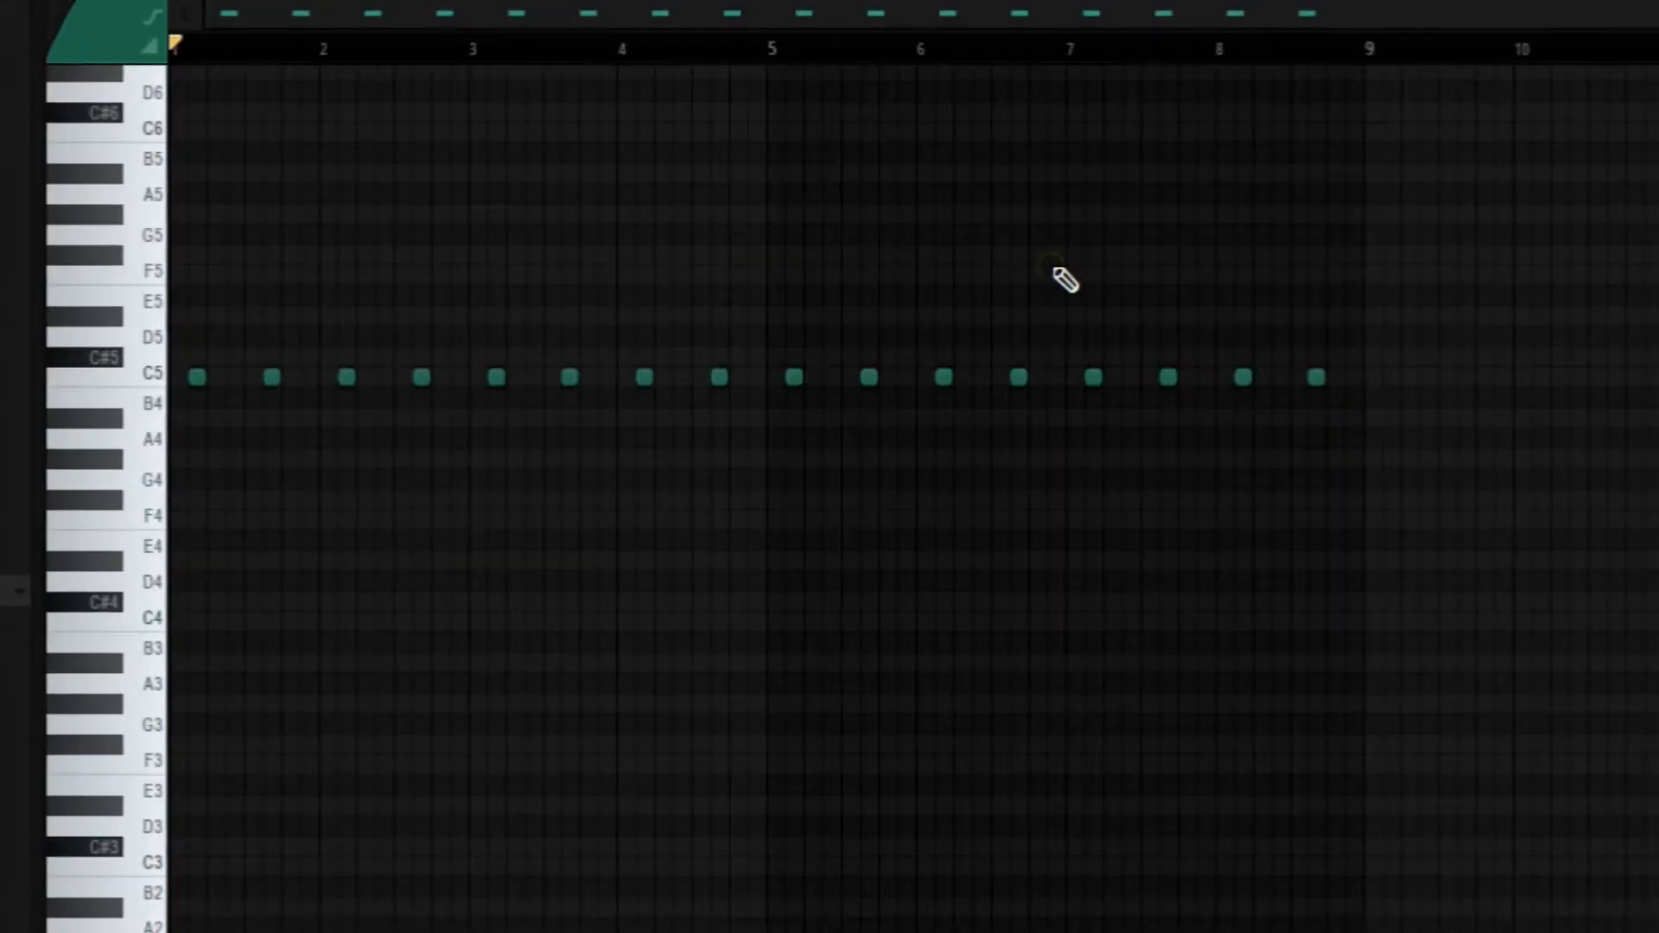
key(space)
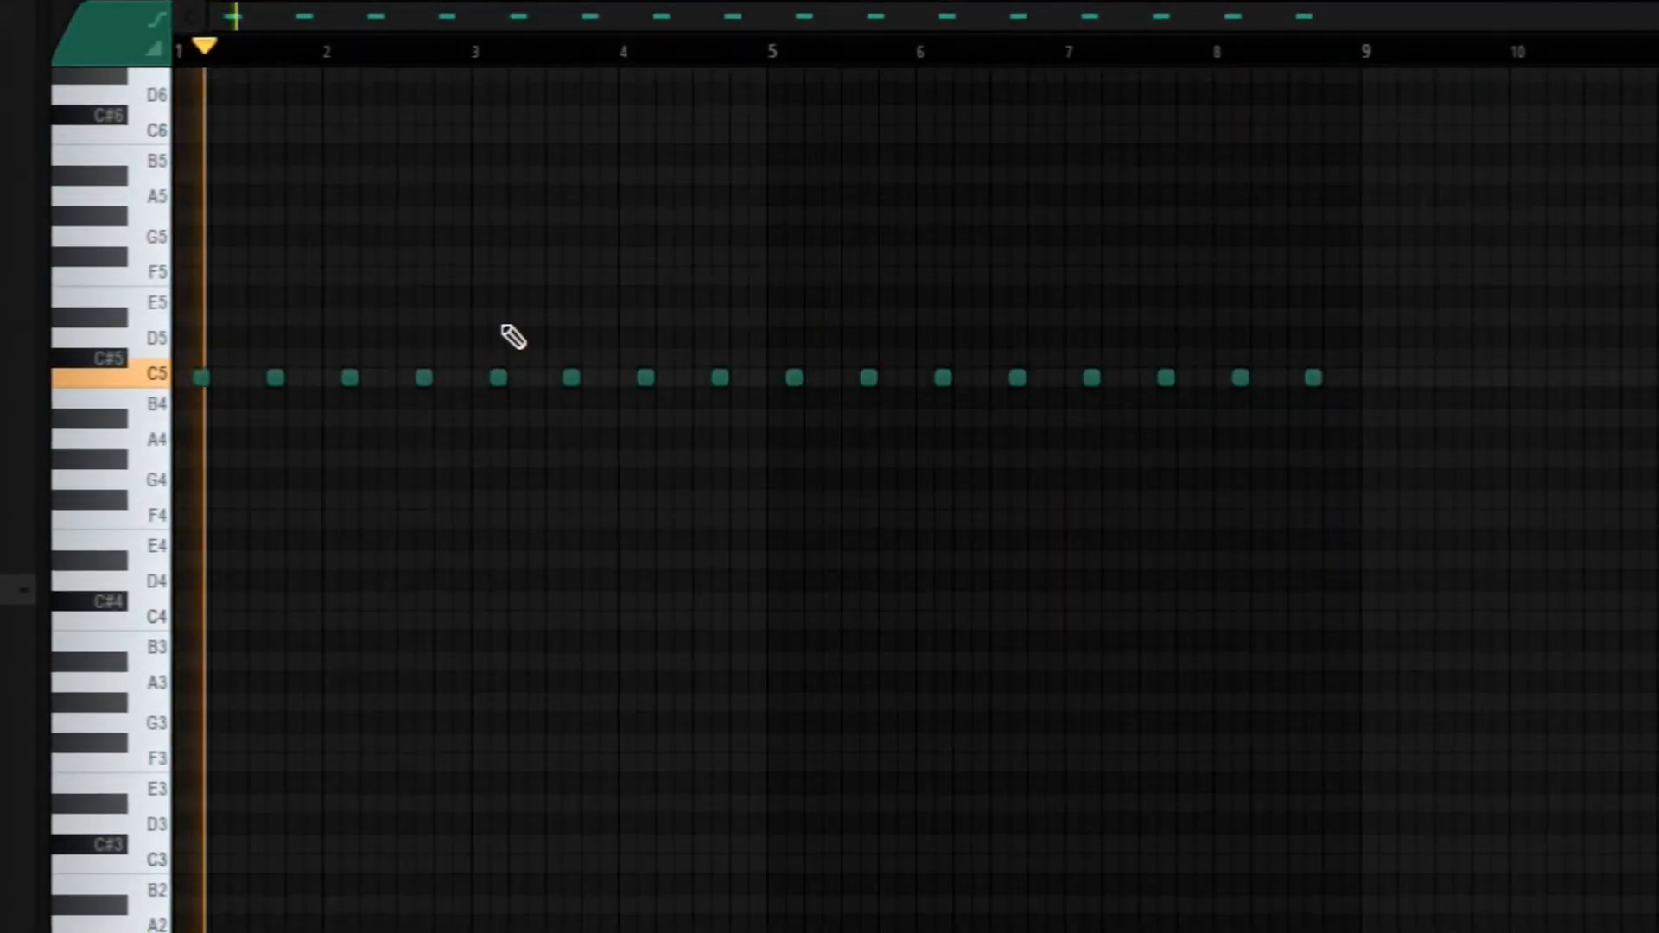
scroll(154, 350, up, 3)
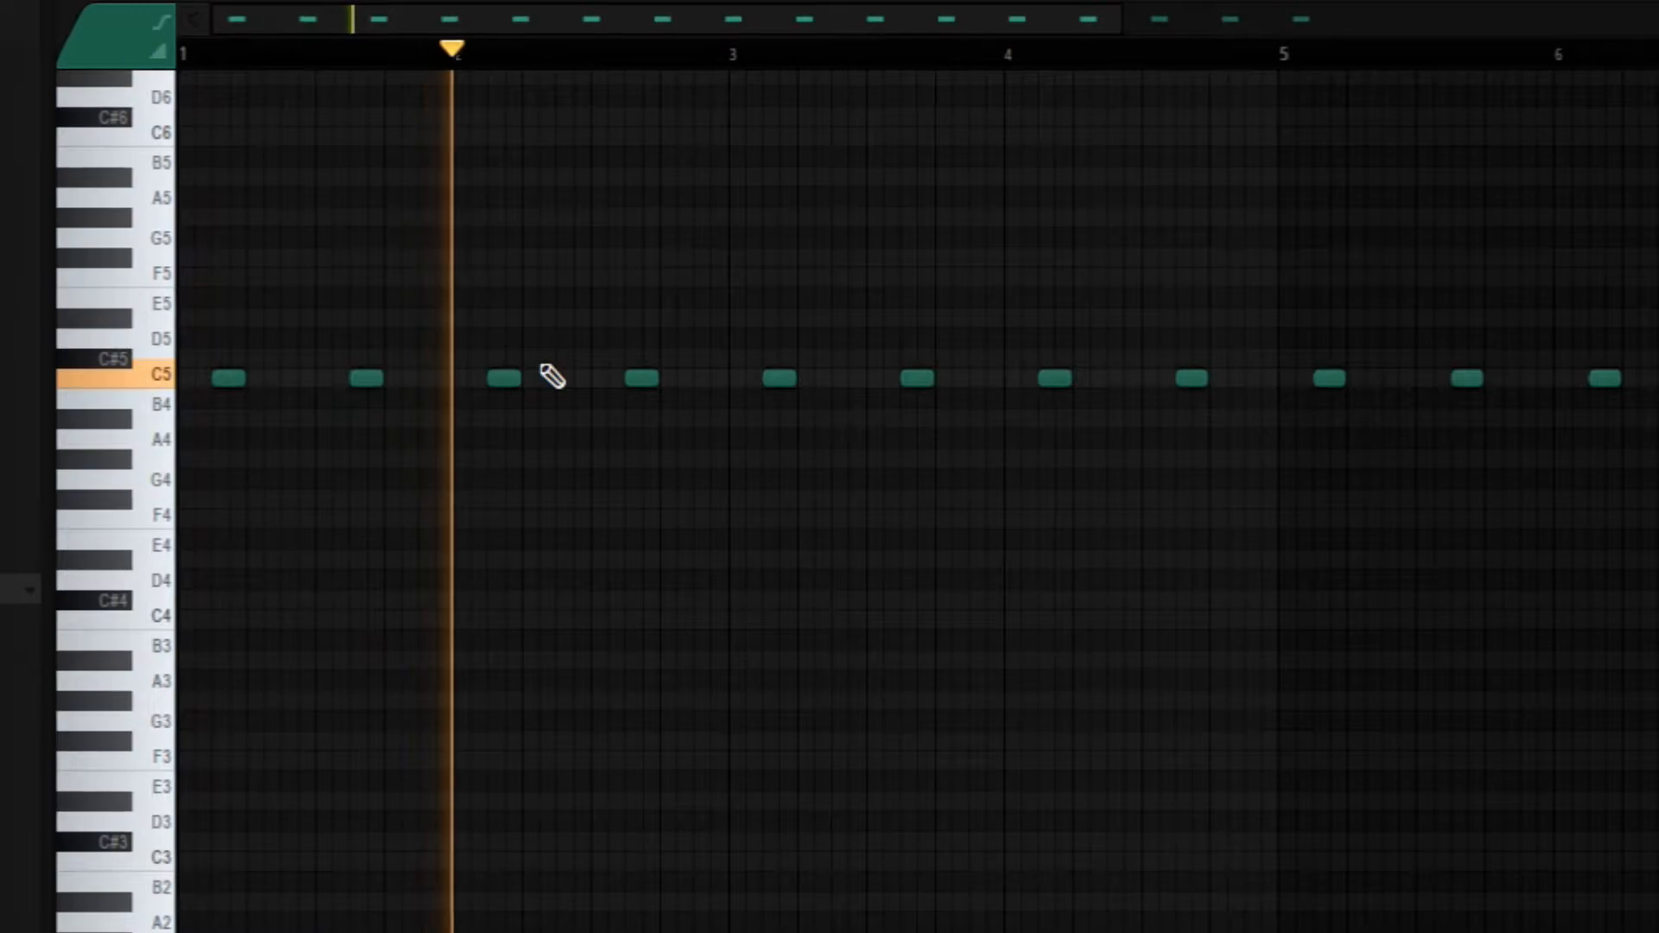
scroll(1641, 379, up, 1)
scroll(1495, 285, down, 1)
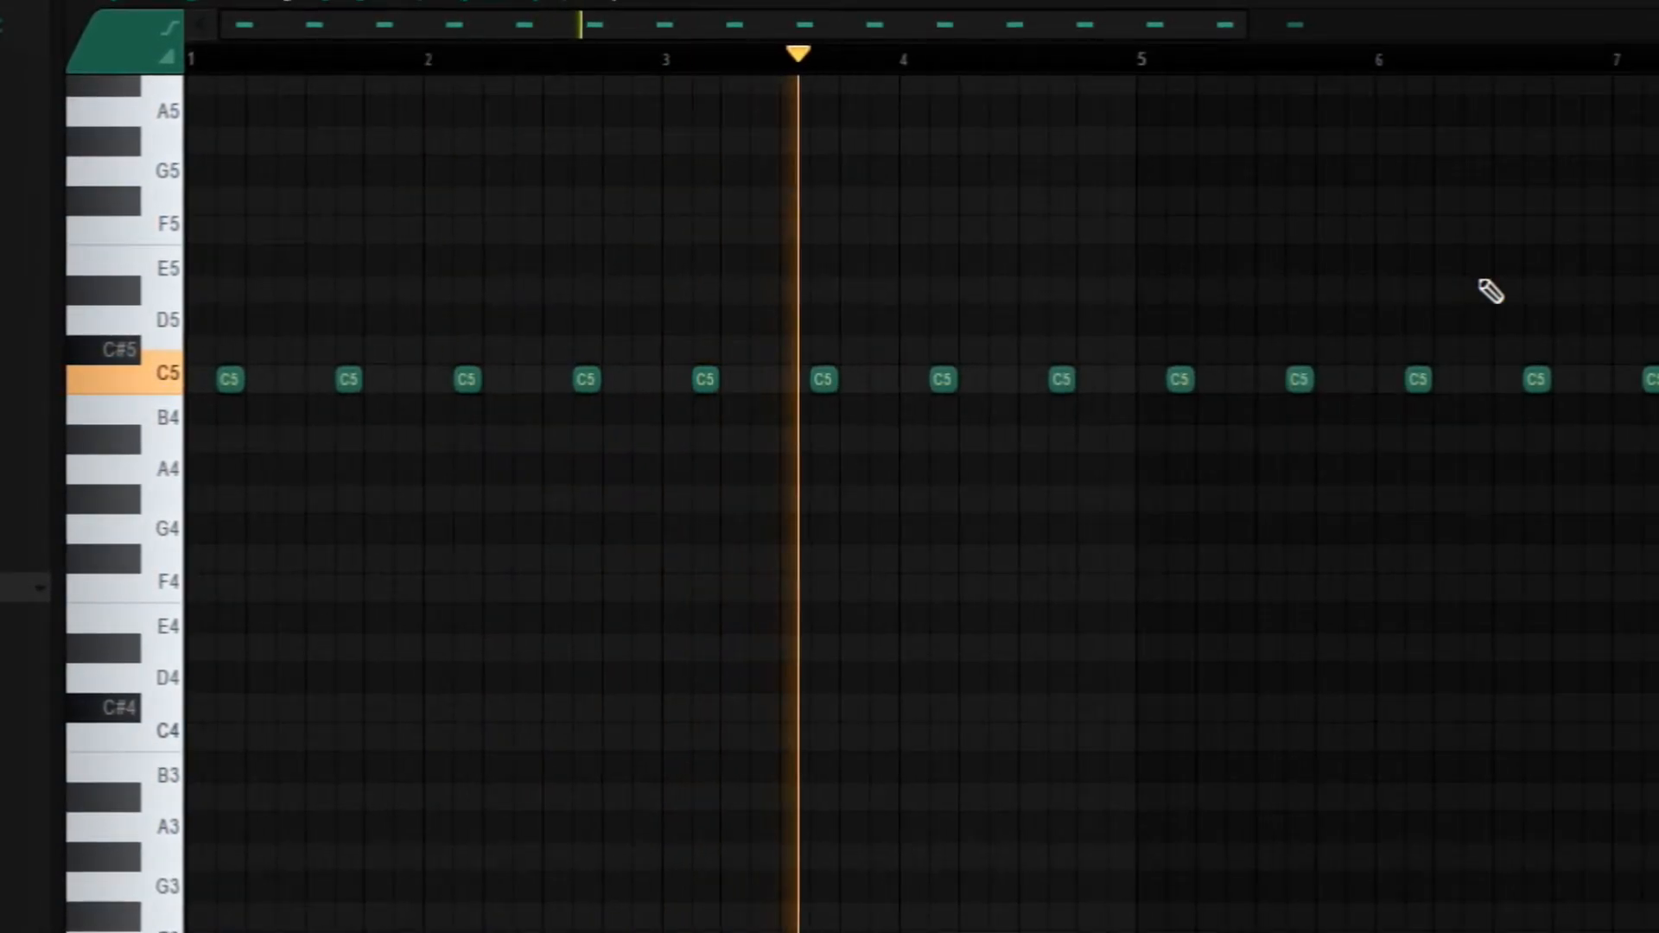
scroll(1490, 293, up, 1)
scroll(1488, 290, down, 1)
scroll(1114, 382, down, 1)
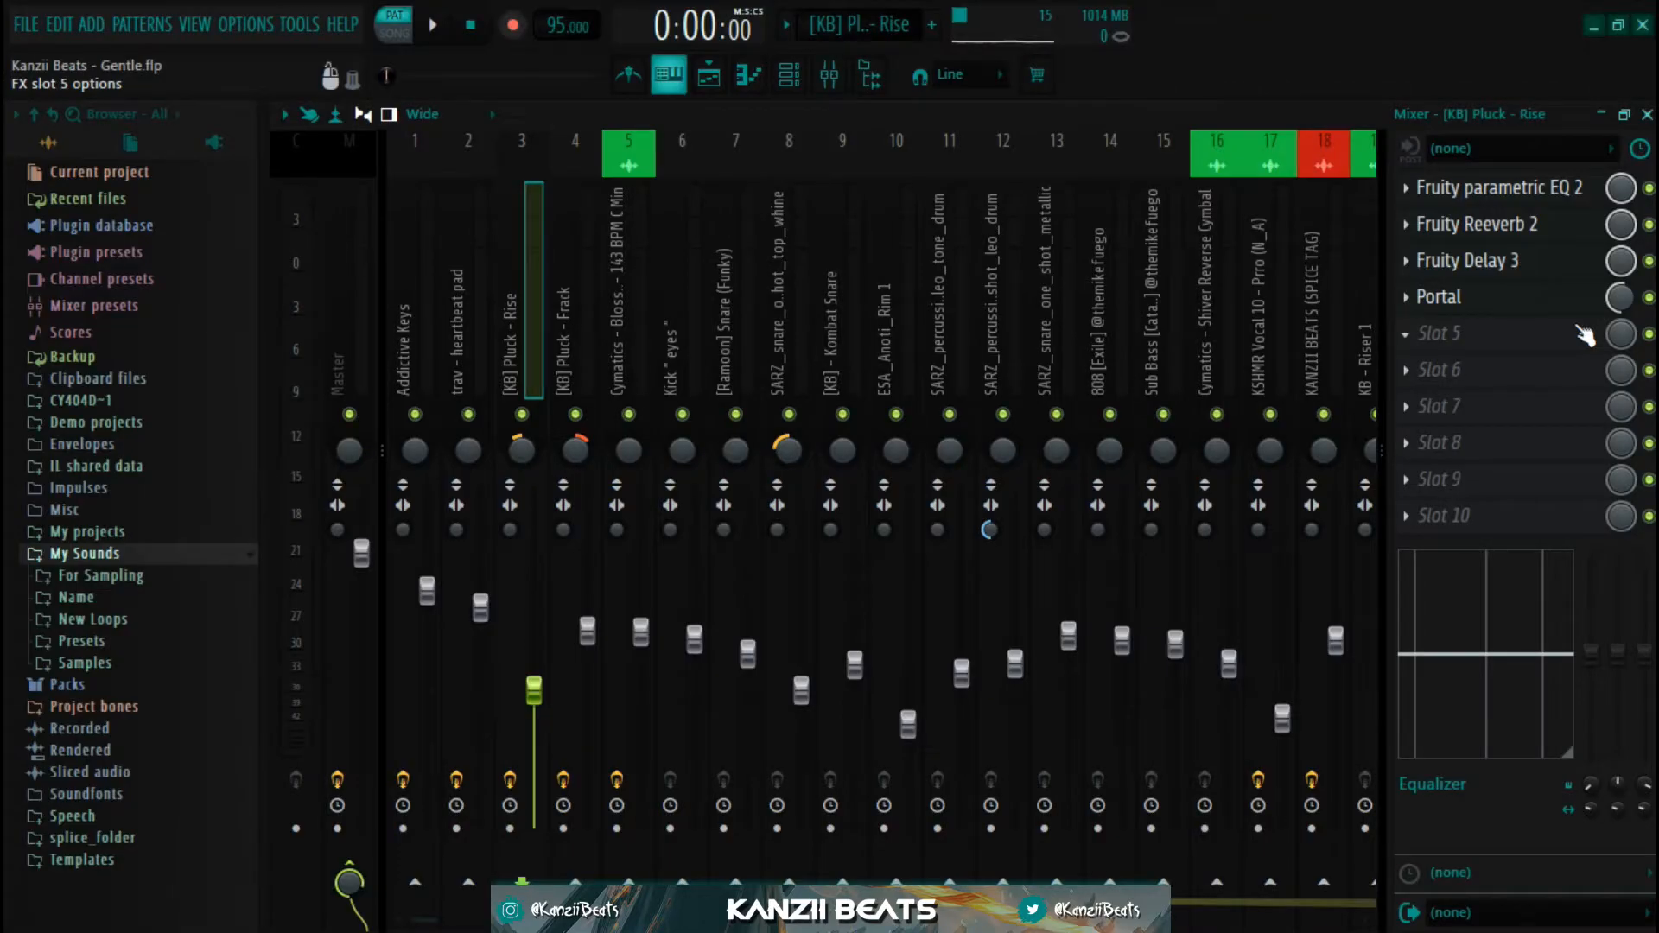
- Examine the Fruity Reeverb 2 and Fruity Delay 3 effects on the [KB] Pluck - Rise mixer track
click(1529, 207)
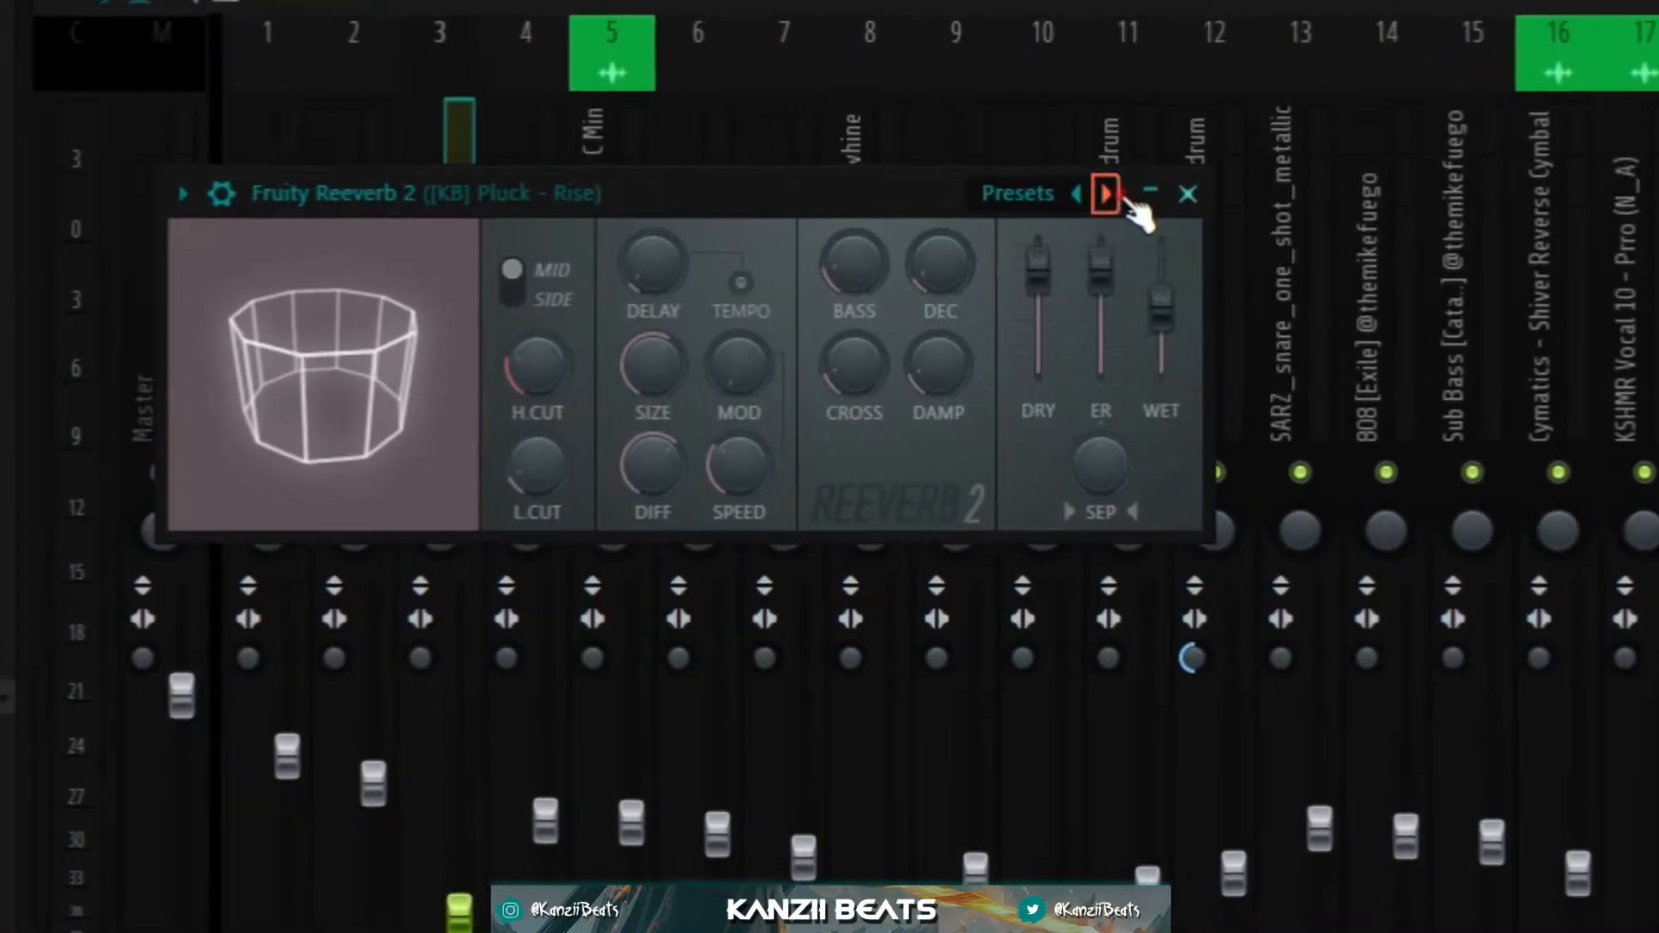
click(1100, 202)
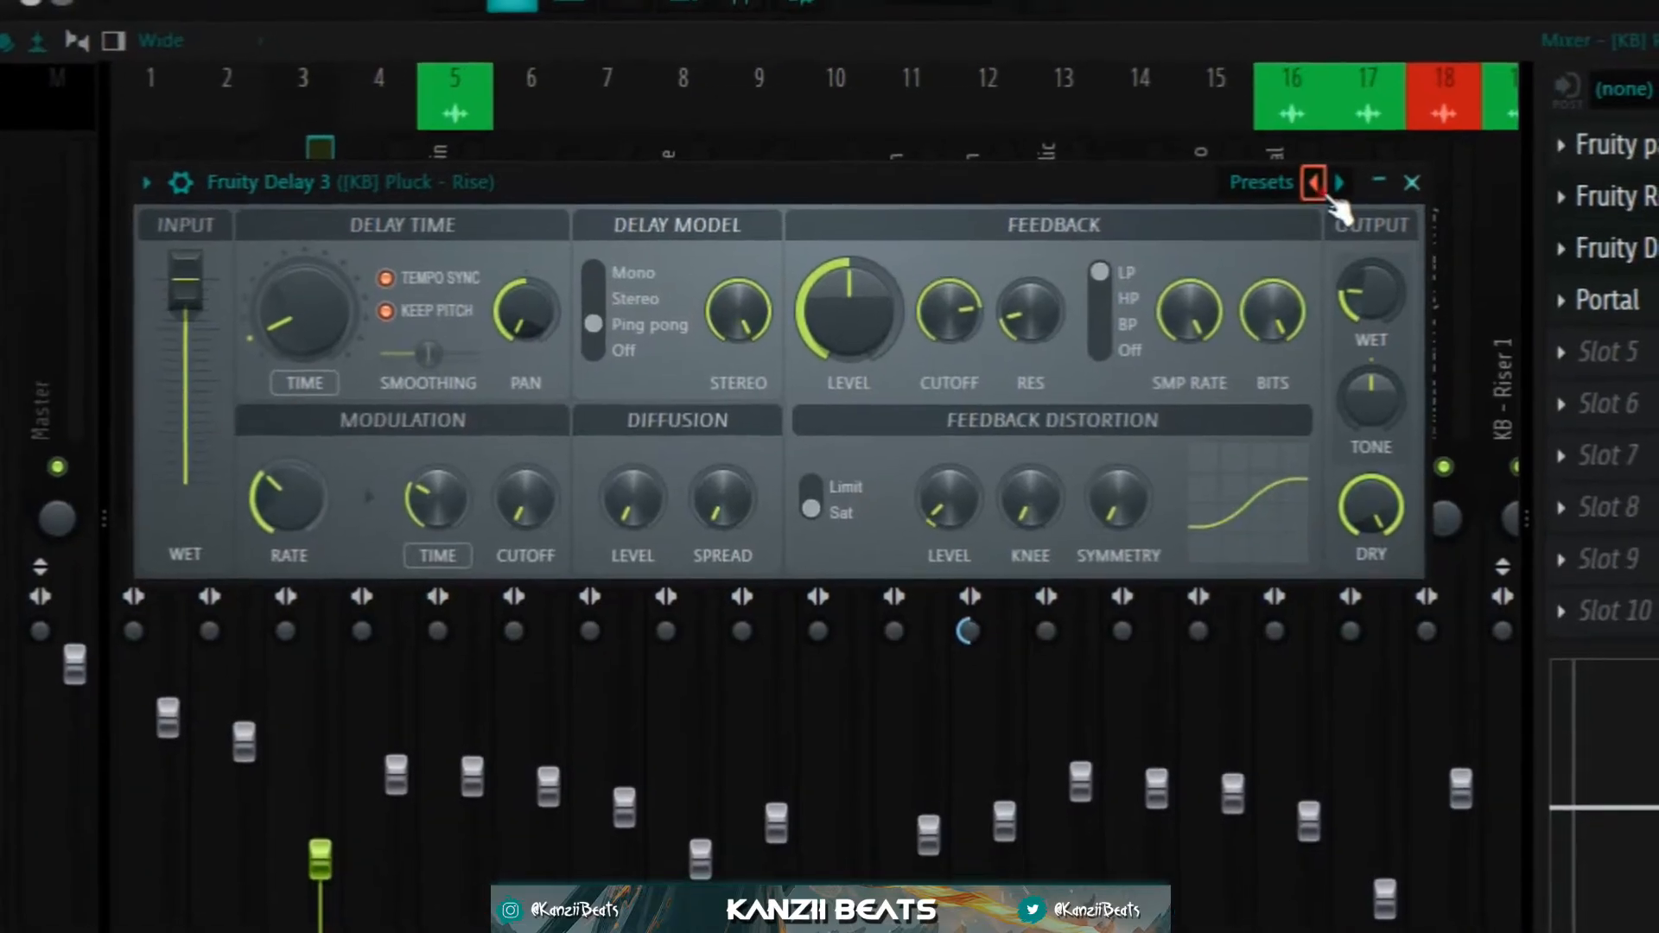
right_click(1382, 136)
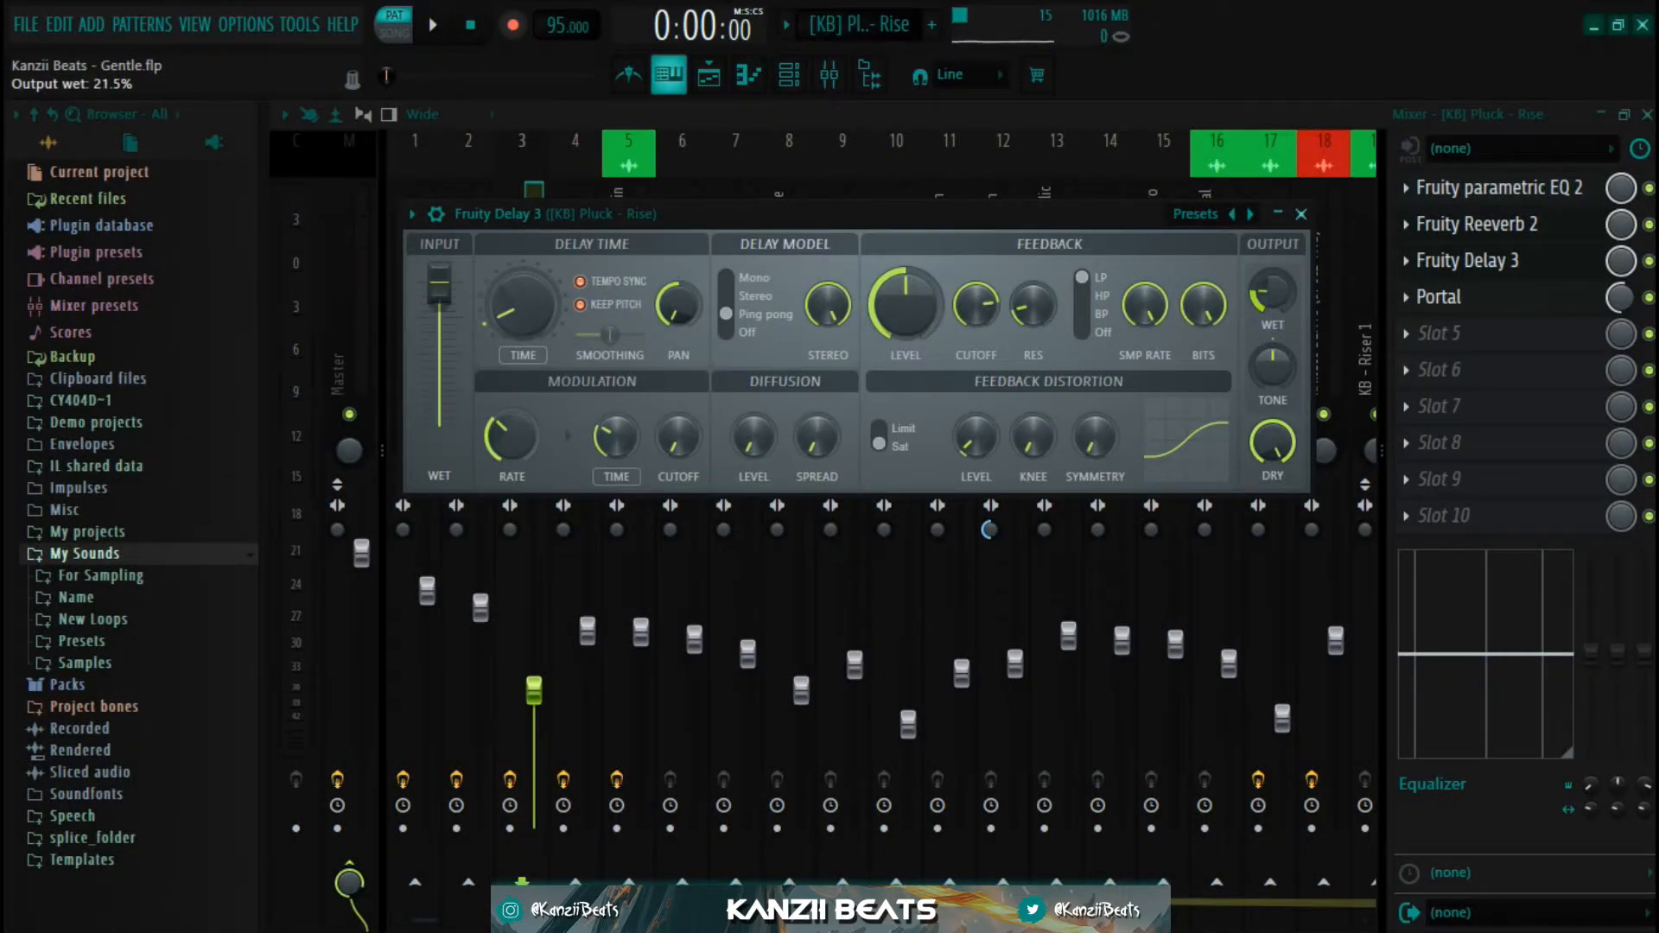
- Show Portal's Digital Tape Toys preset on the Pluck - Rise track, set its dry/wet to 41 percent and close it
click(1444, 297)
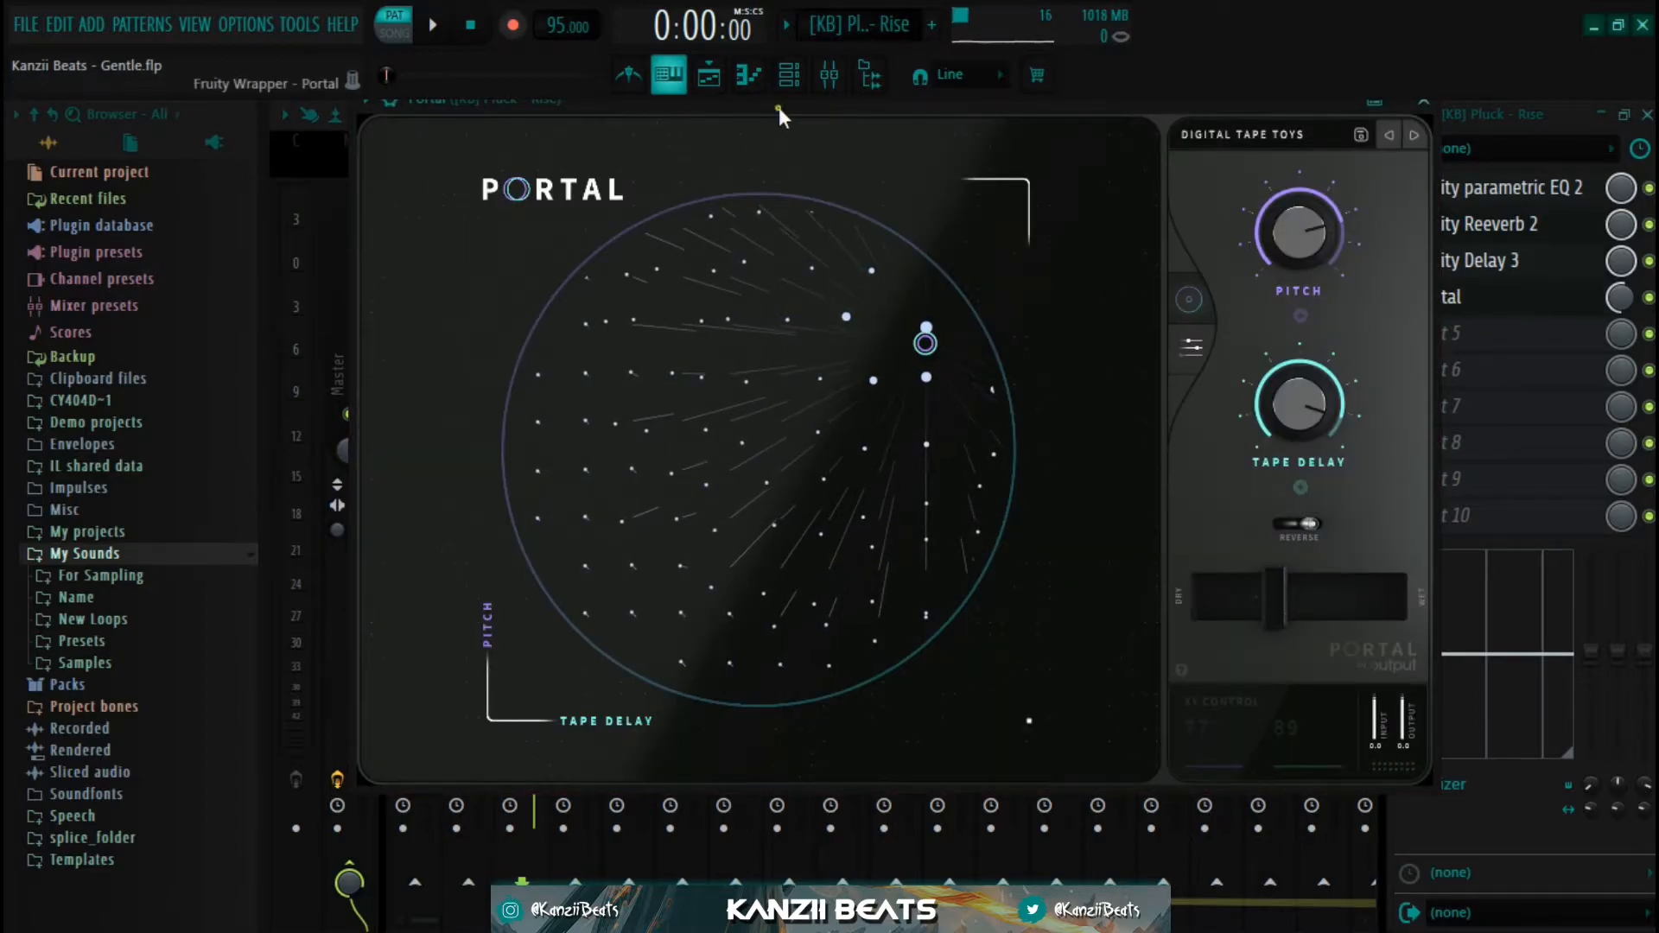
drag(779, 107, 774, 153)
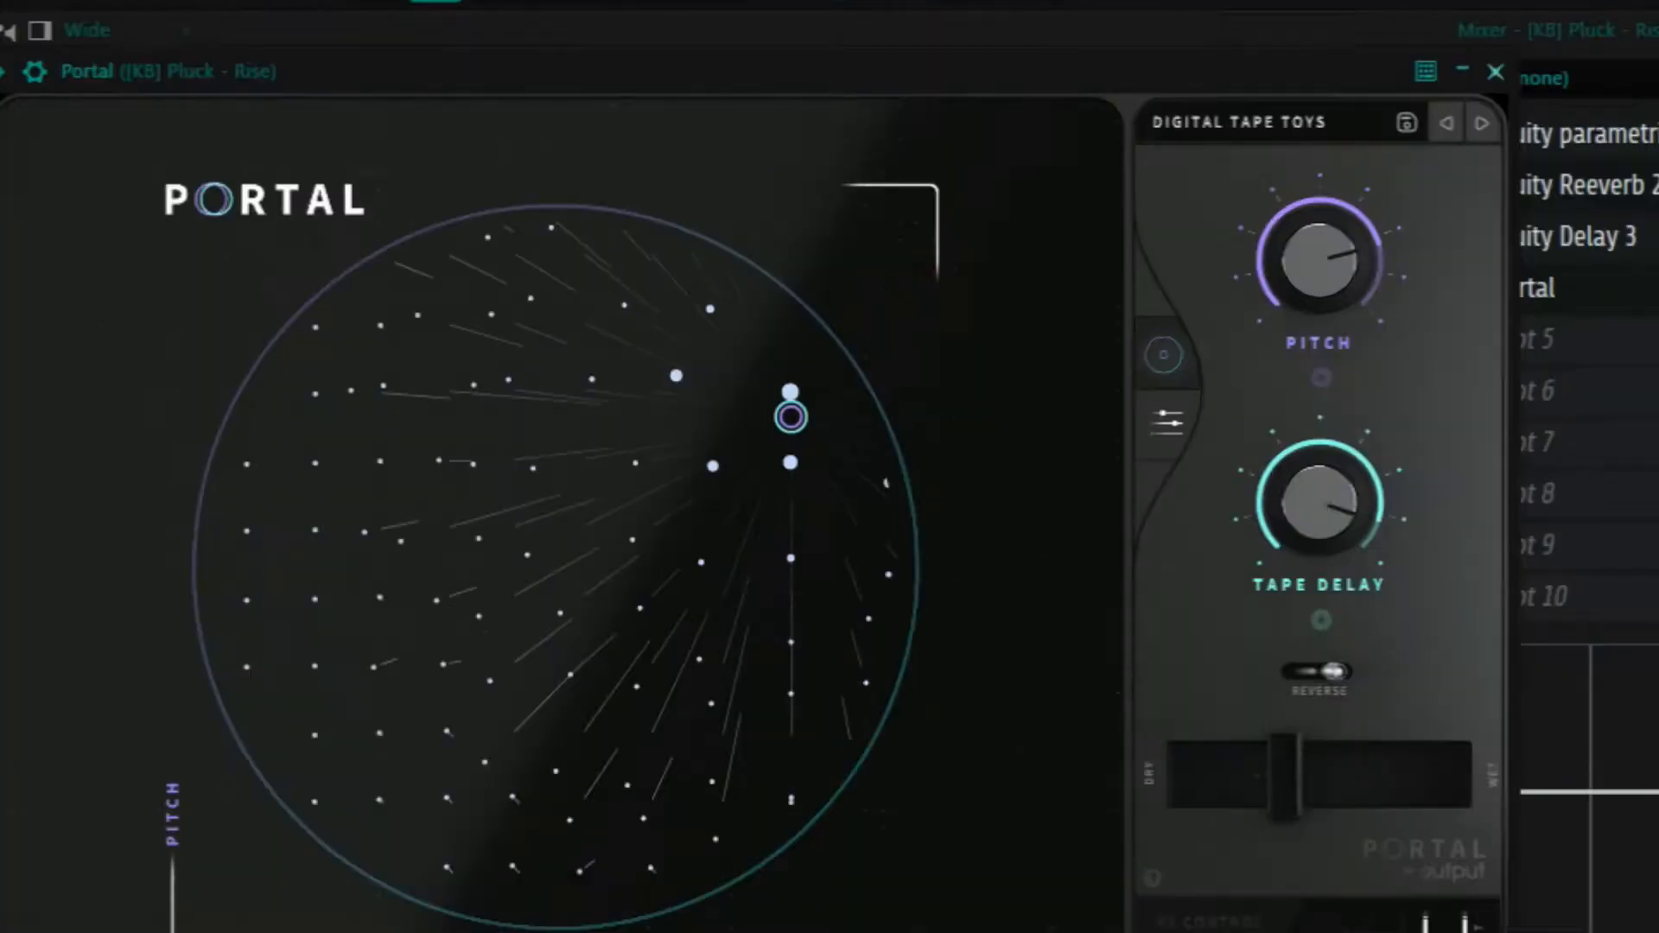
click(1219, 121)
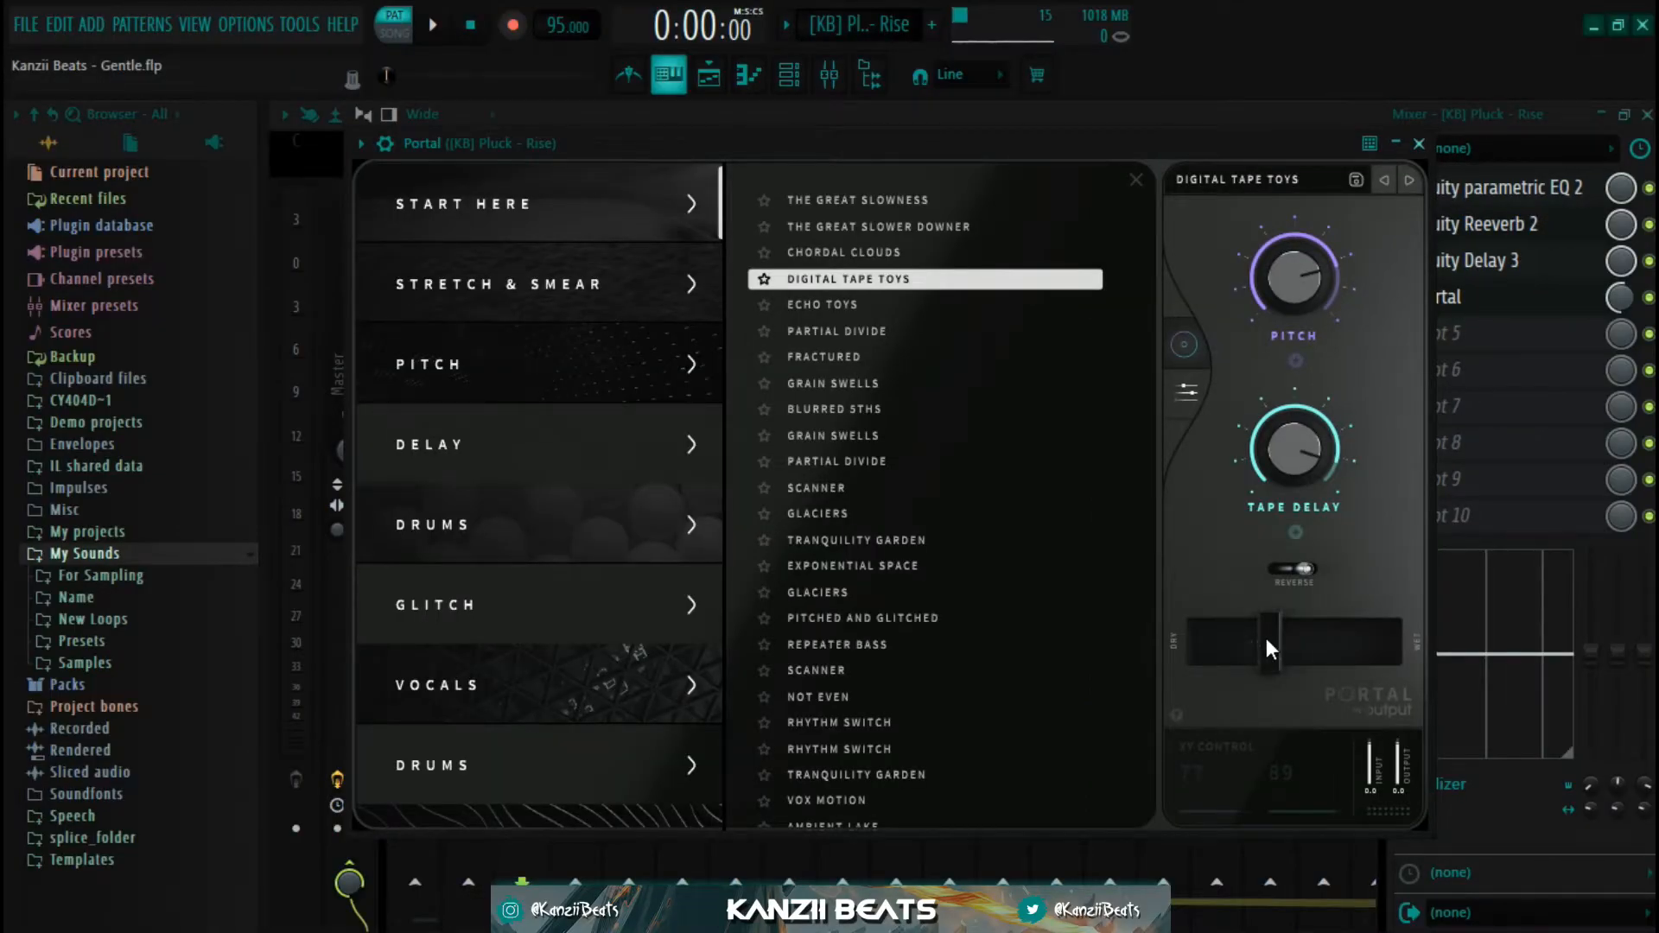
drag(1267, 640, 1268, 644)
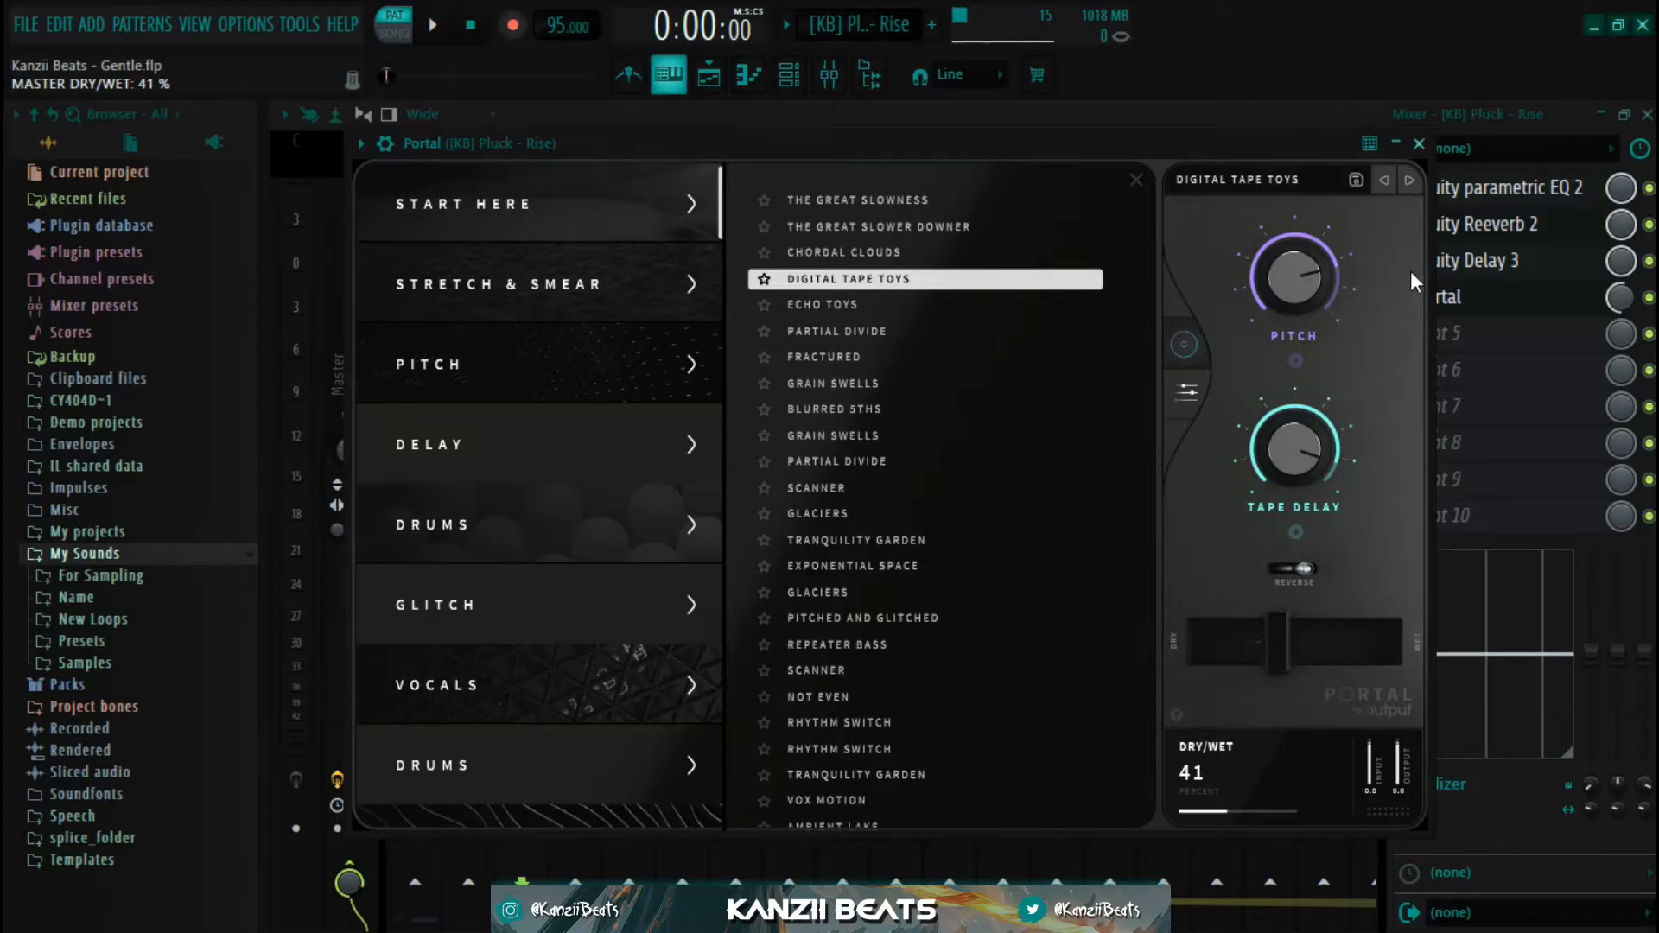
click(1418, 143)
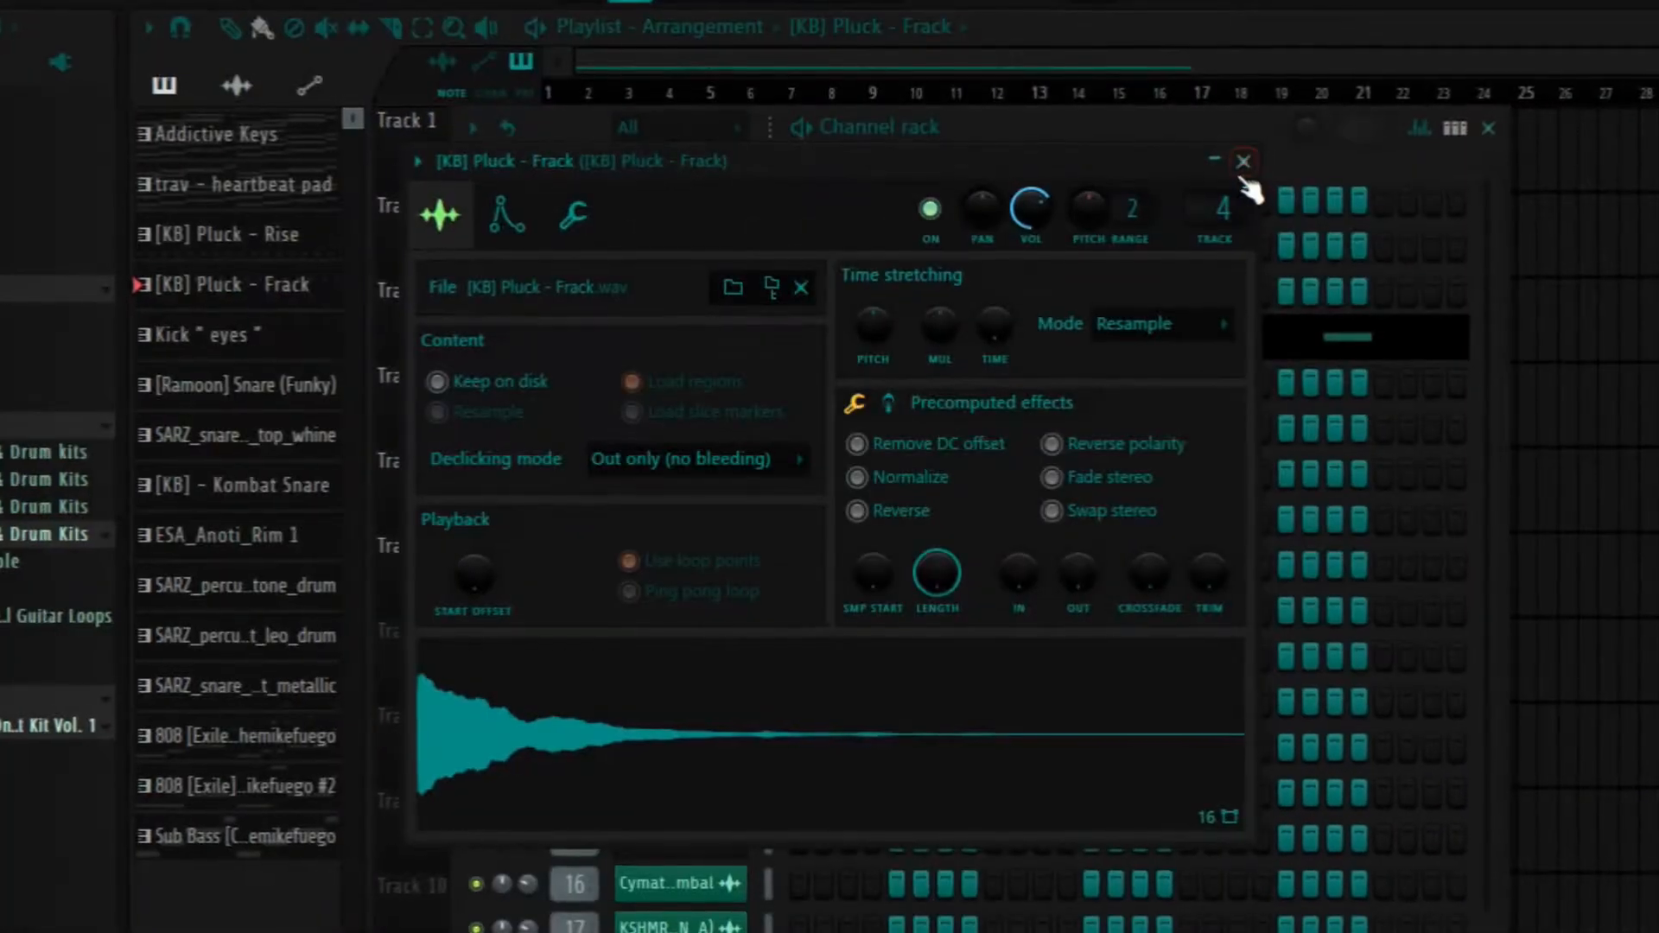
- Close the [KB] Pluck - Frack sampler, examine its repeating notes in the piano roll and show the mixer
click(1246, 163)
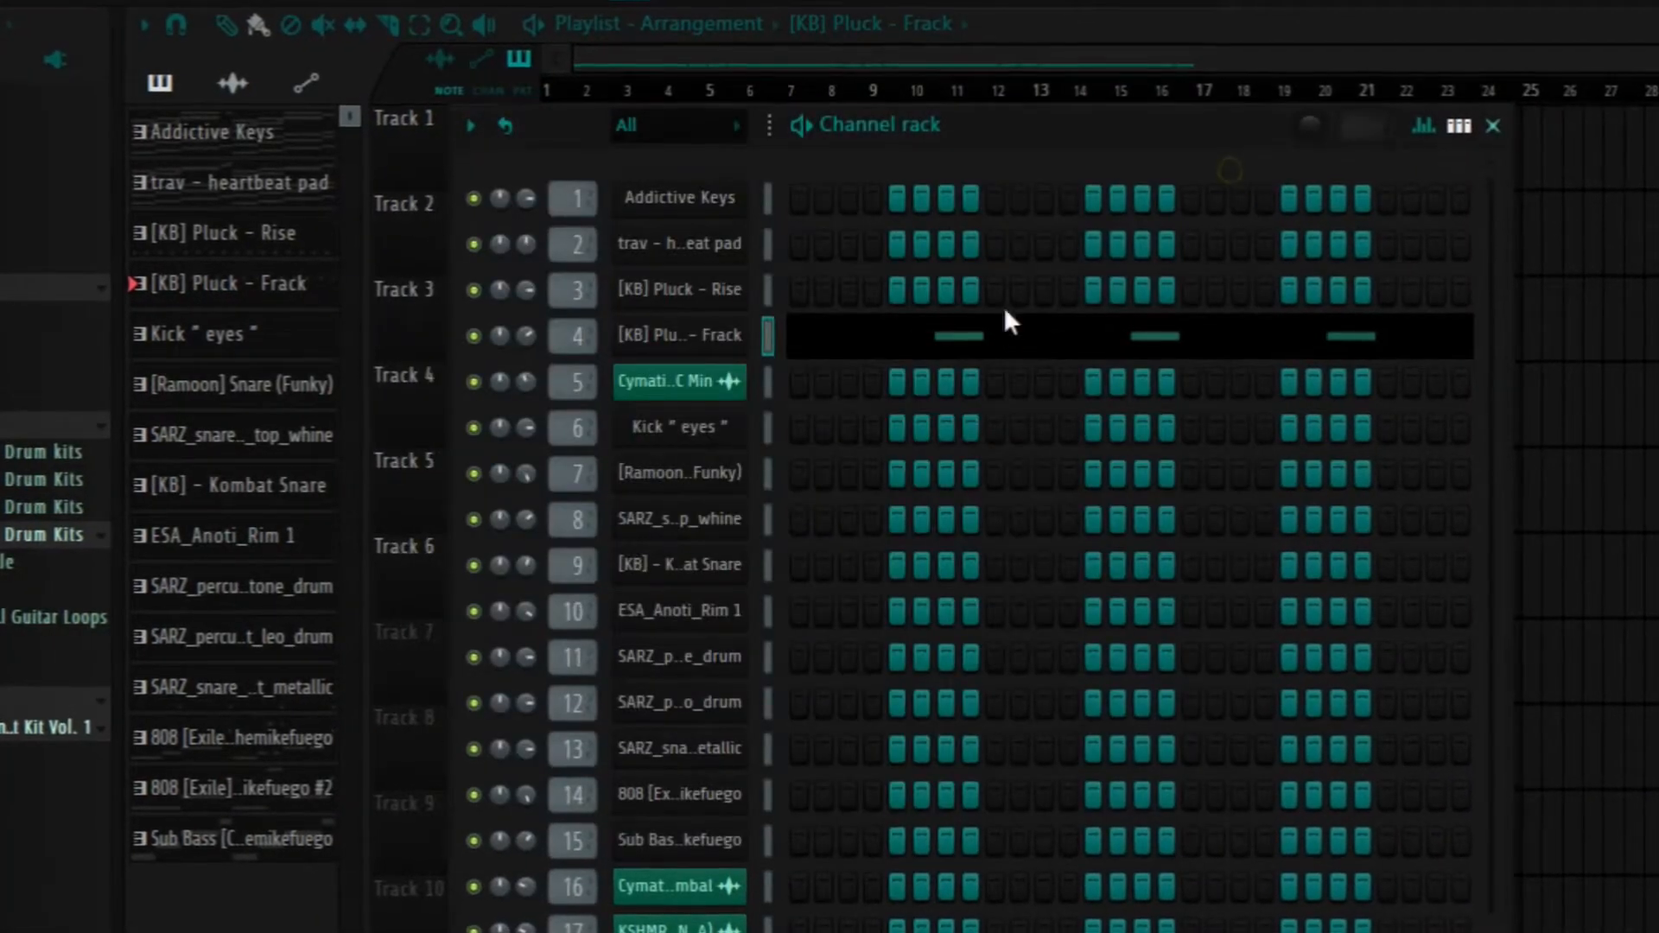
click(937, 335)
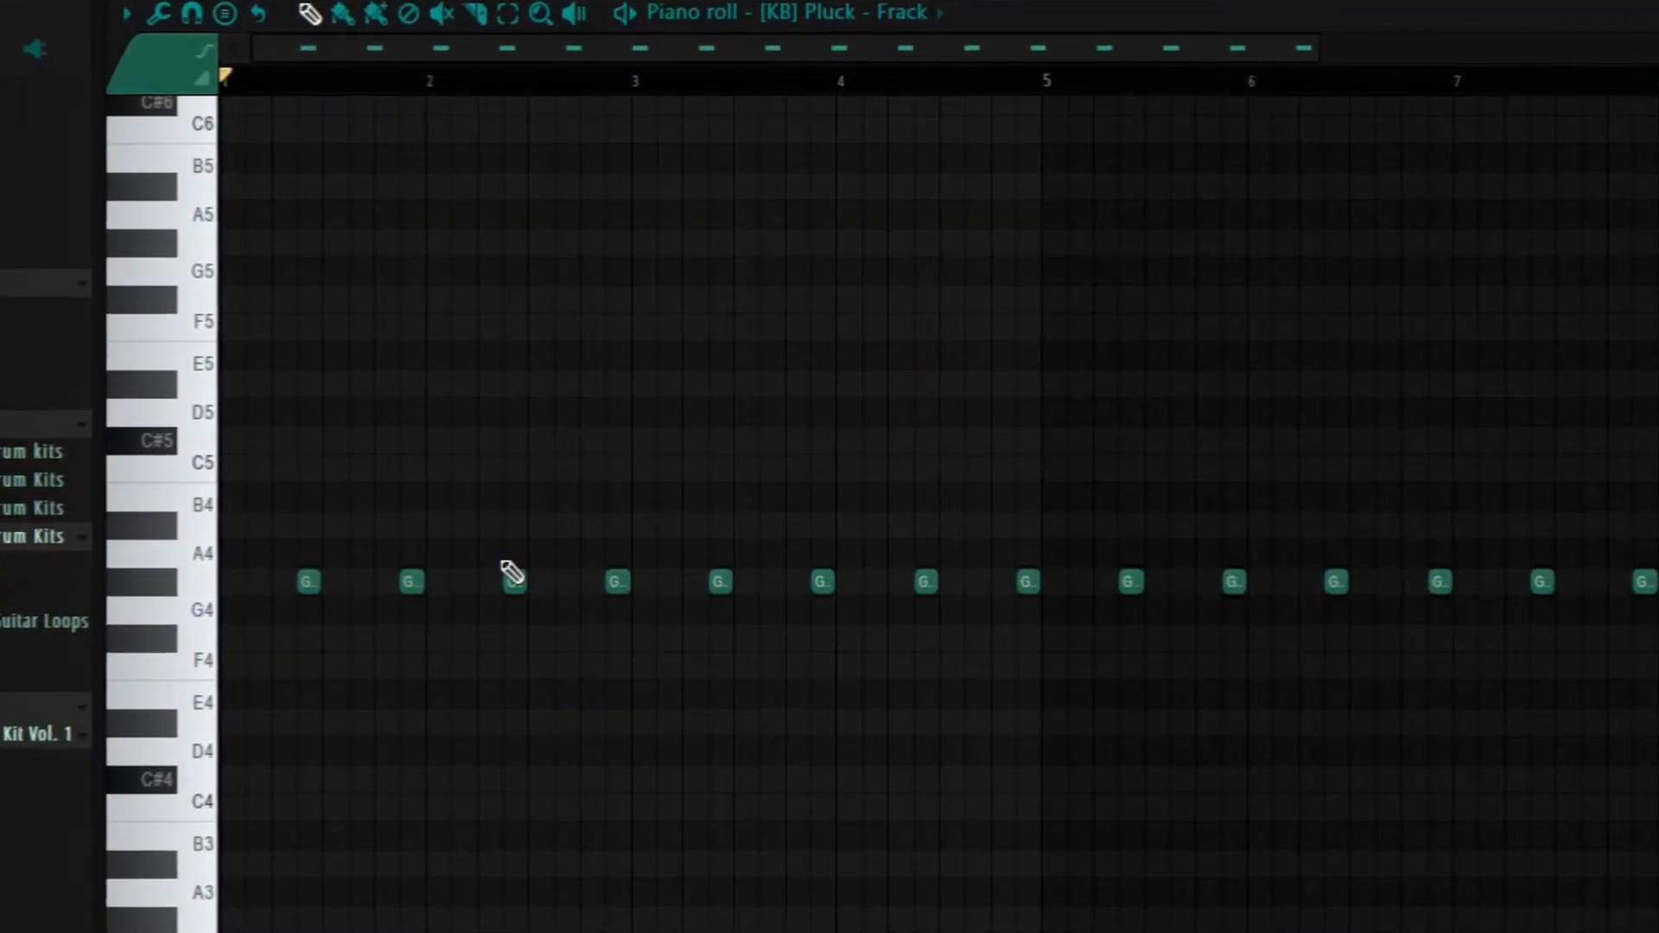
scroll(417, 554, down, 3)
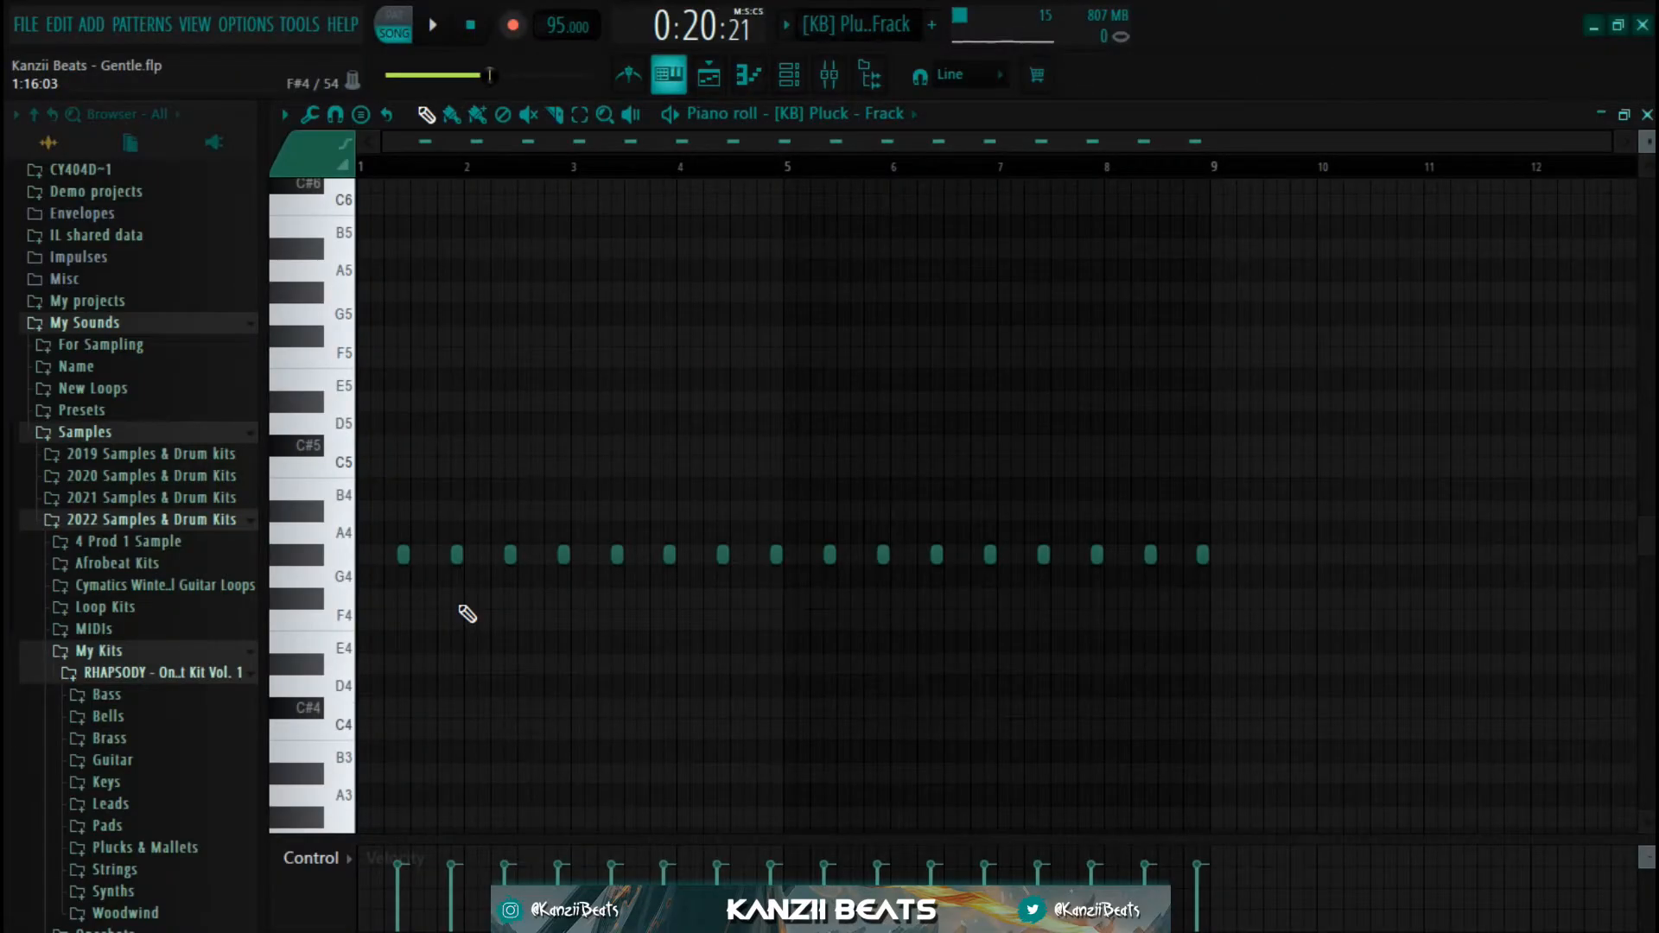
click(834, 83)
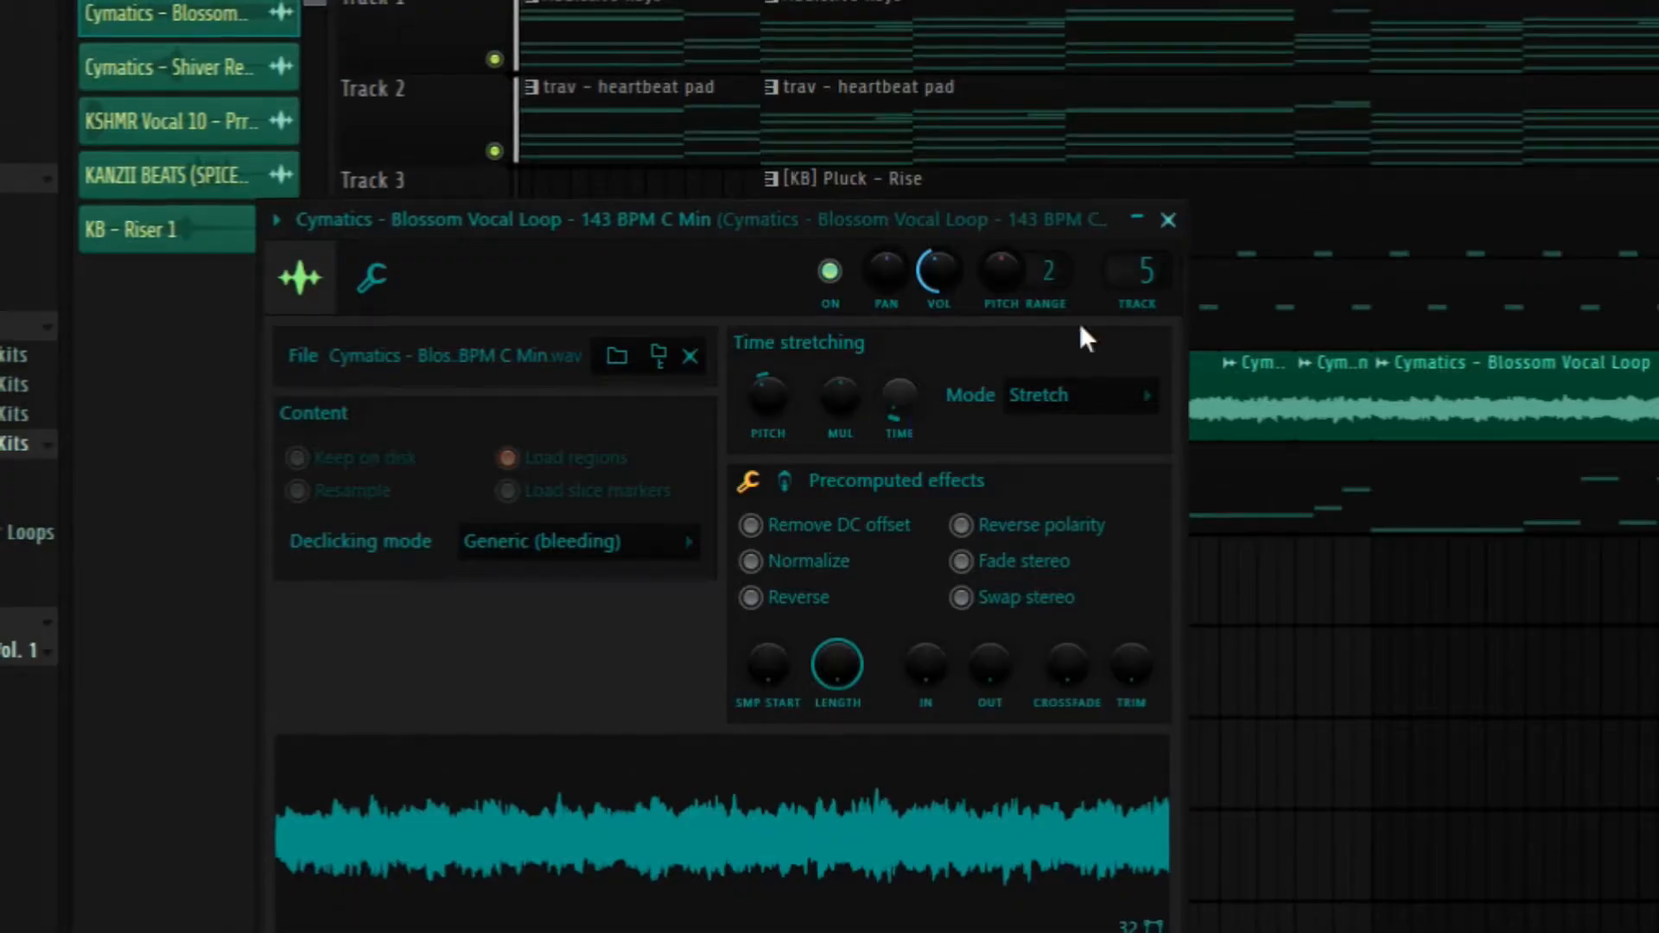
- Examine the Cymatics Blossom Vocal Loop's stretch settings and the effects on its mixer track, including Wider
drag(997, 223, 1107, 126)
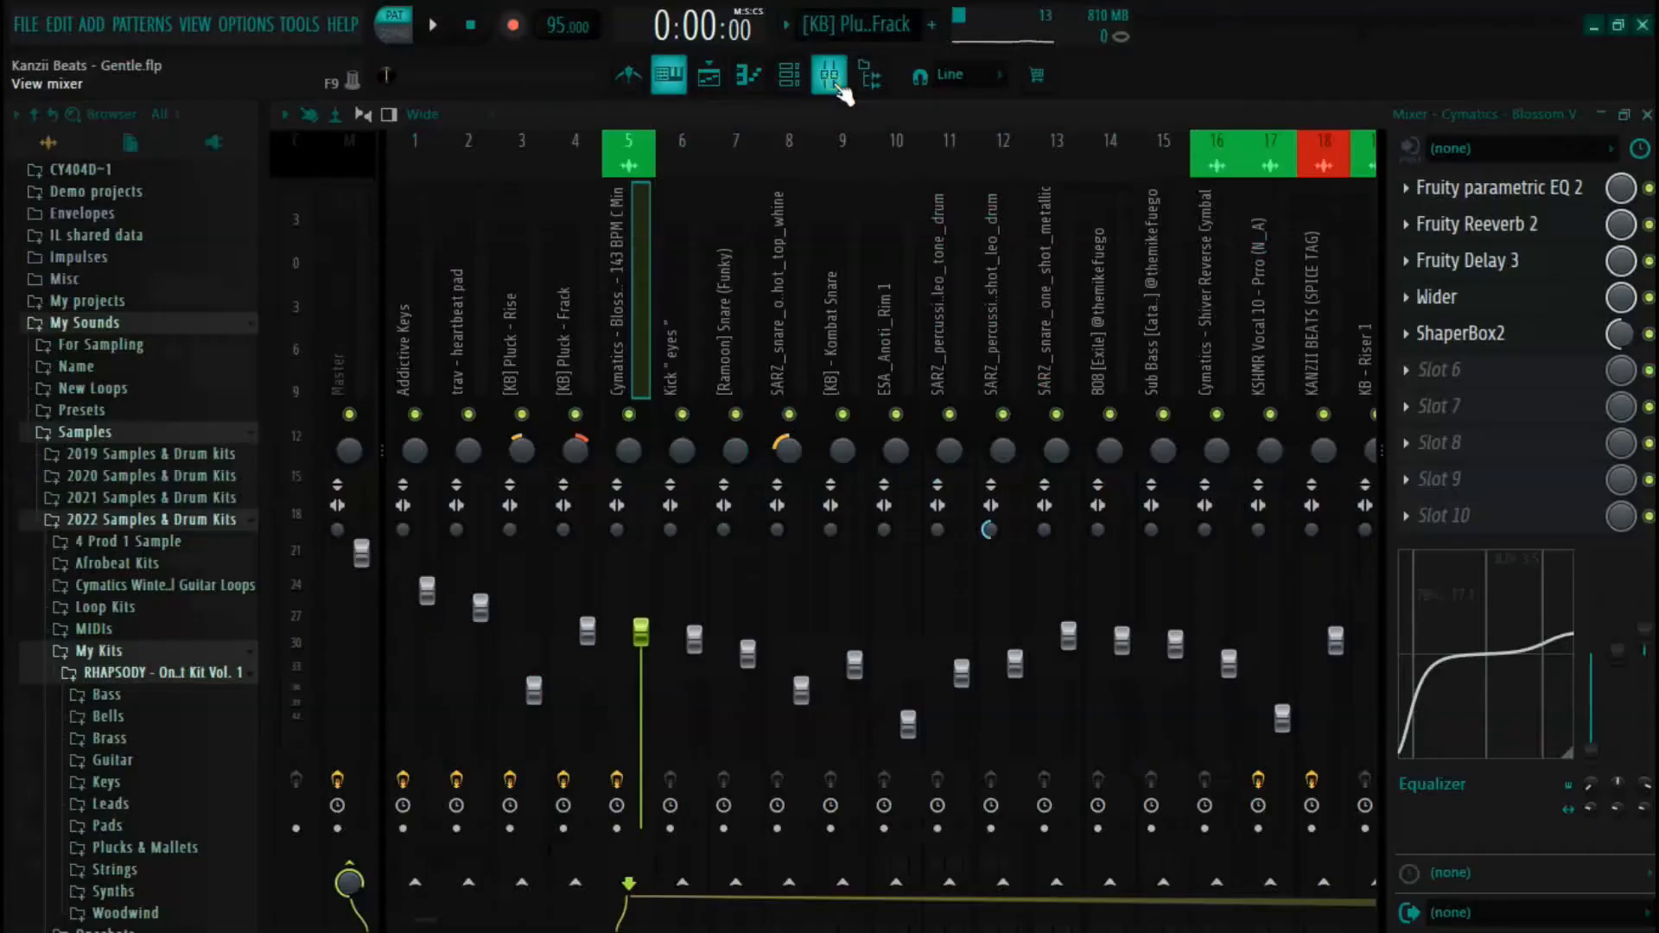
click(1524, 166)
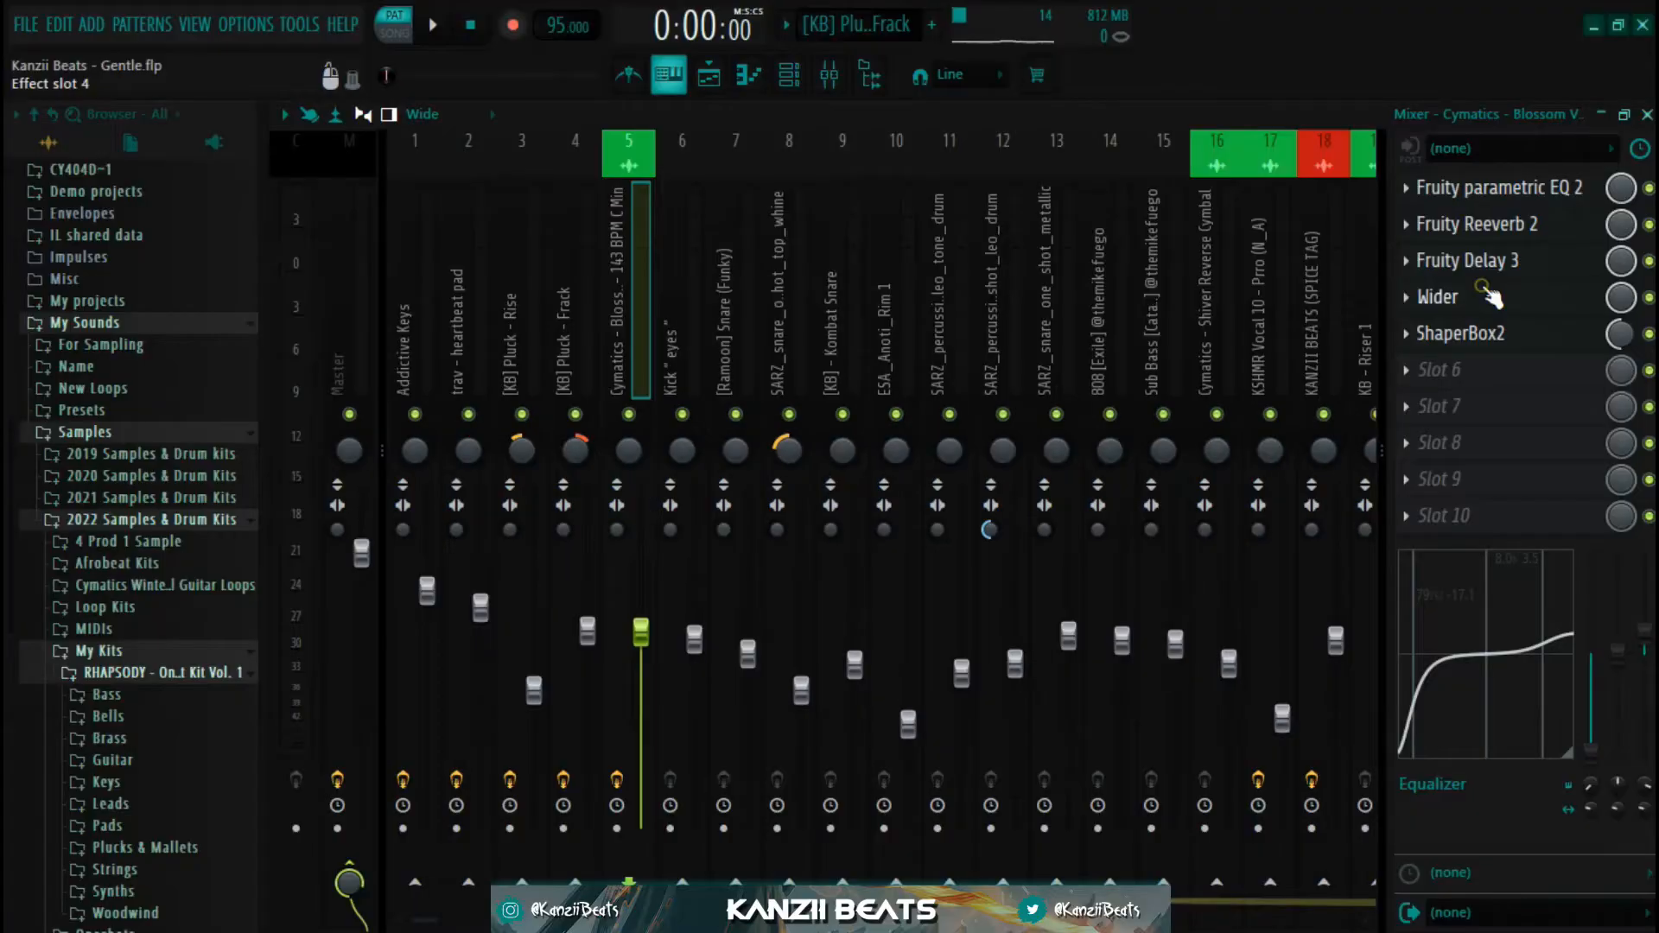
click(1492, 298)
drag(1007, 446, 898, 311)
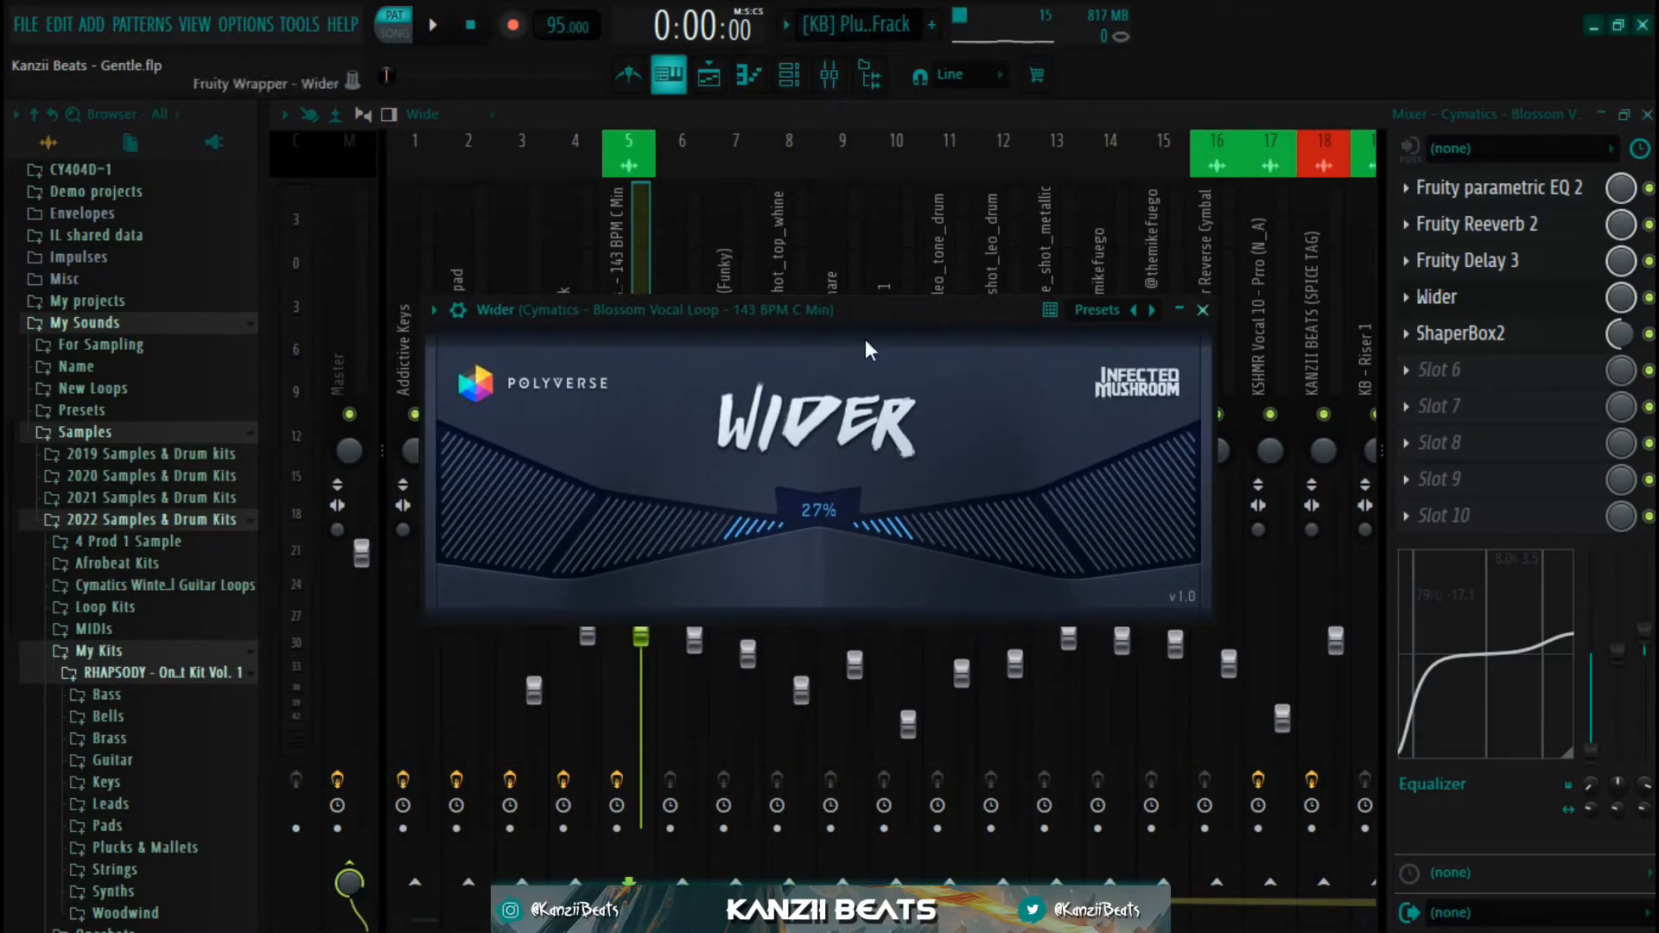
- Close Wider, then examine the ShaperBox2 filter on the Cymatics Blossom Vocal Loop mixer track and close it
click(1531, 304)
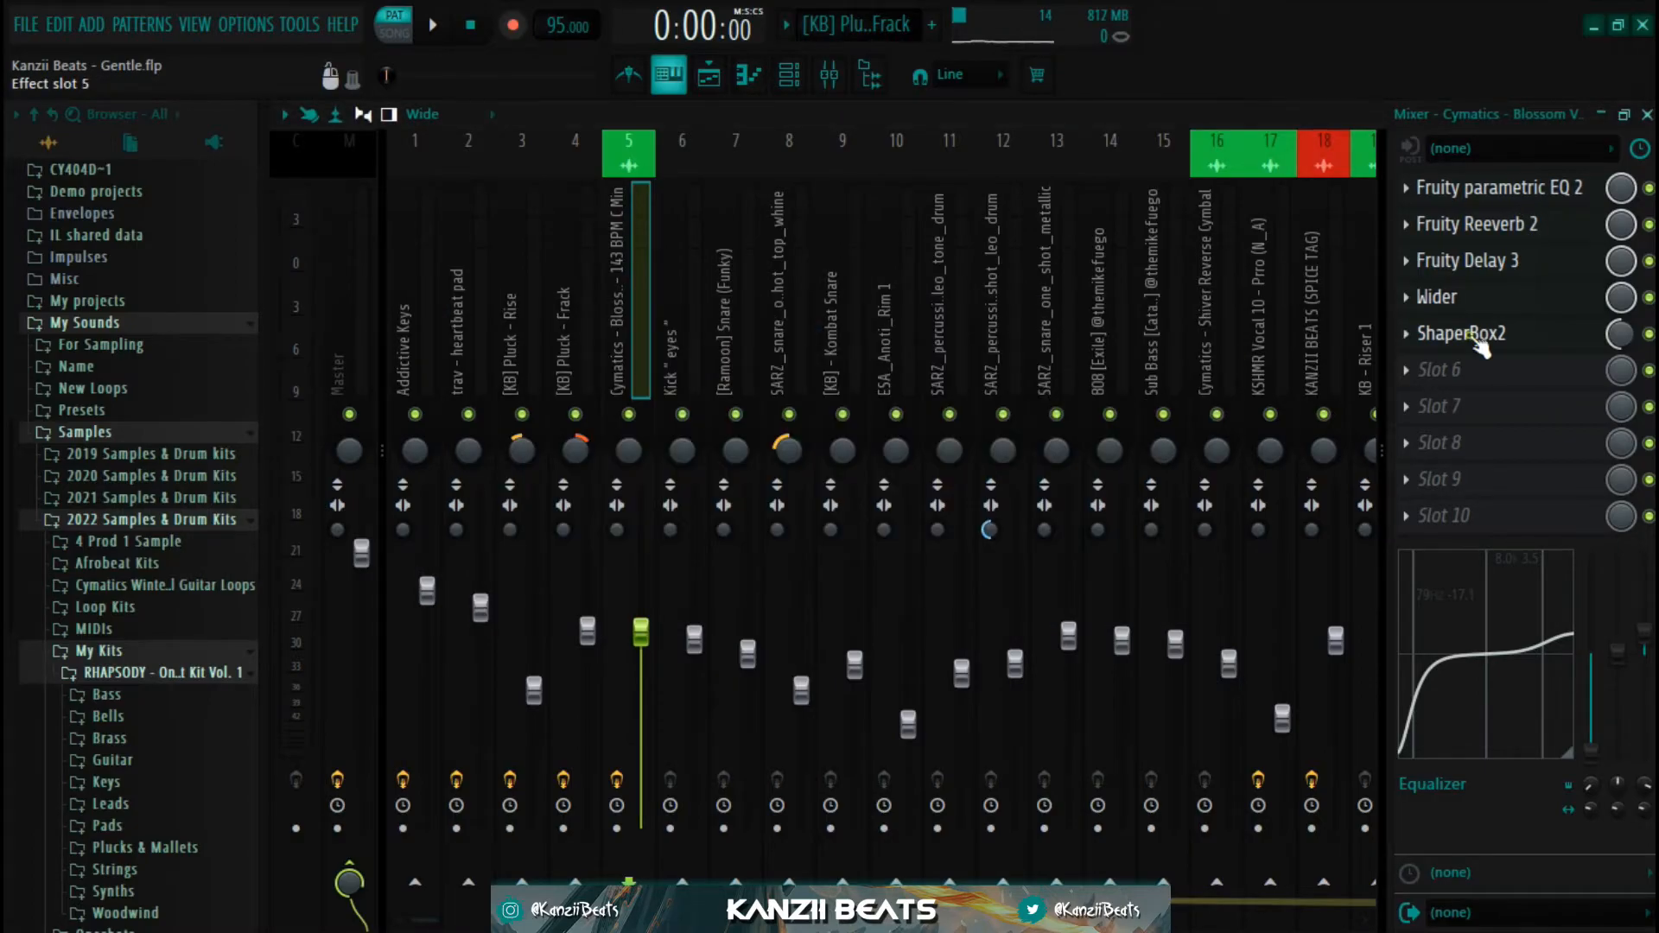
click(1479, 342)
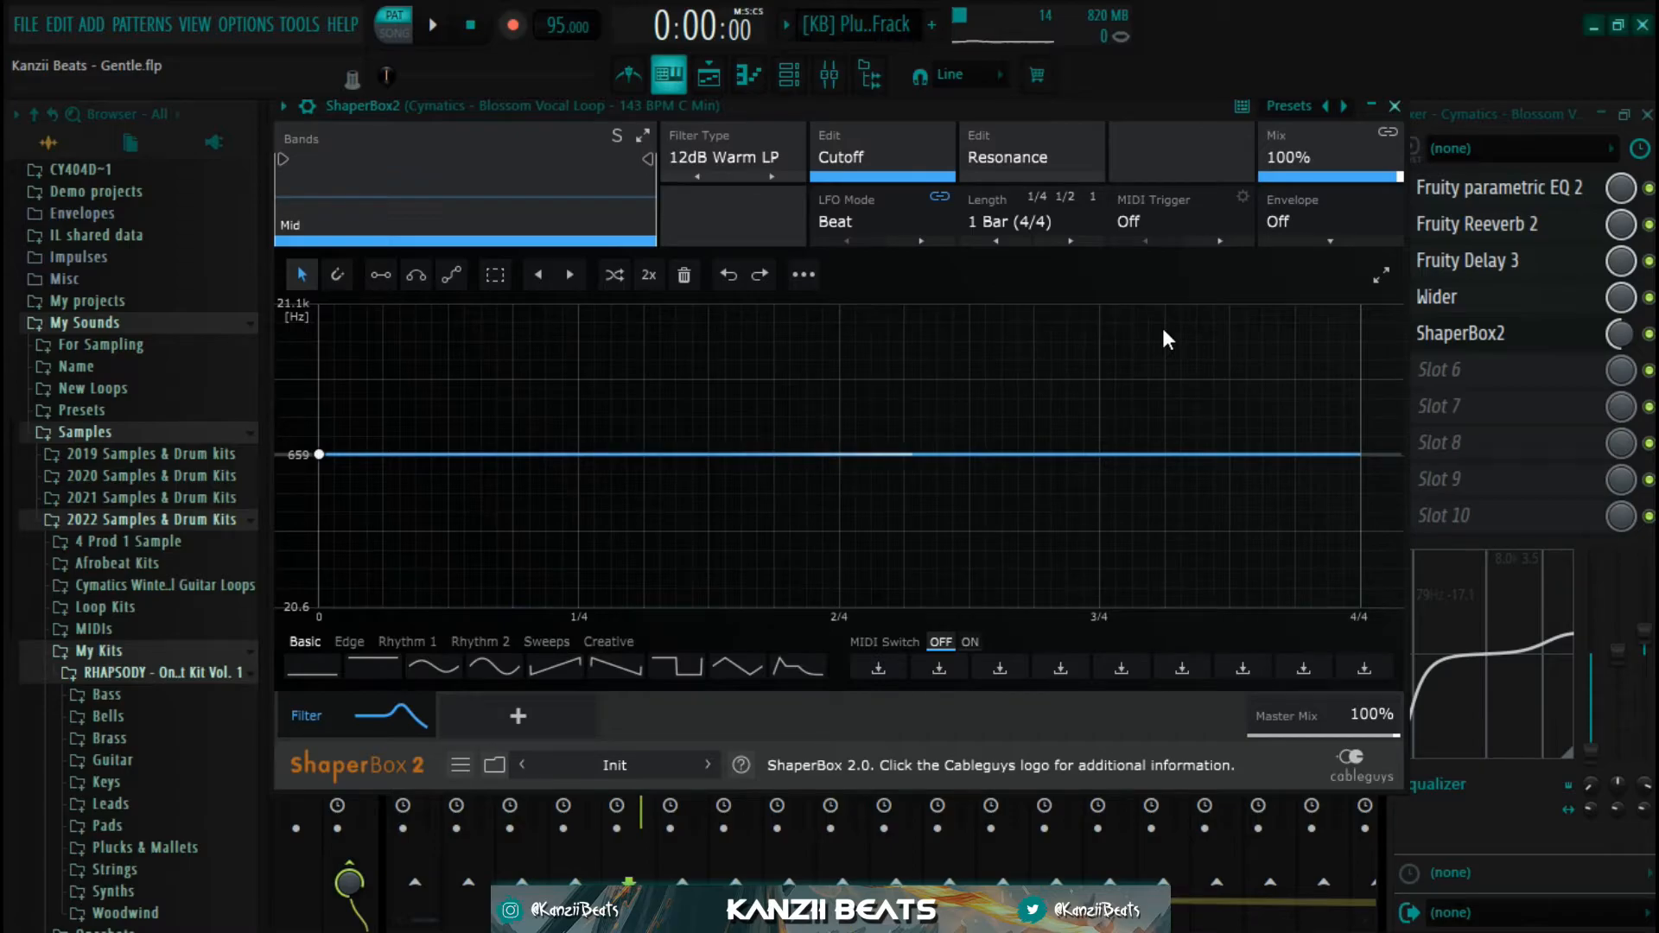
key(Escape)
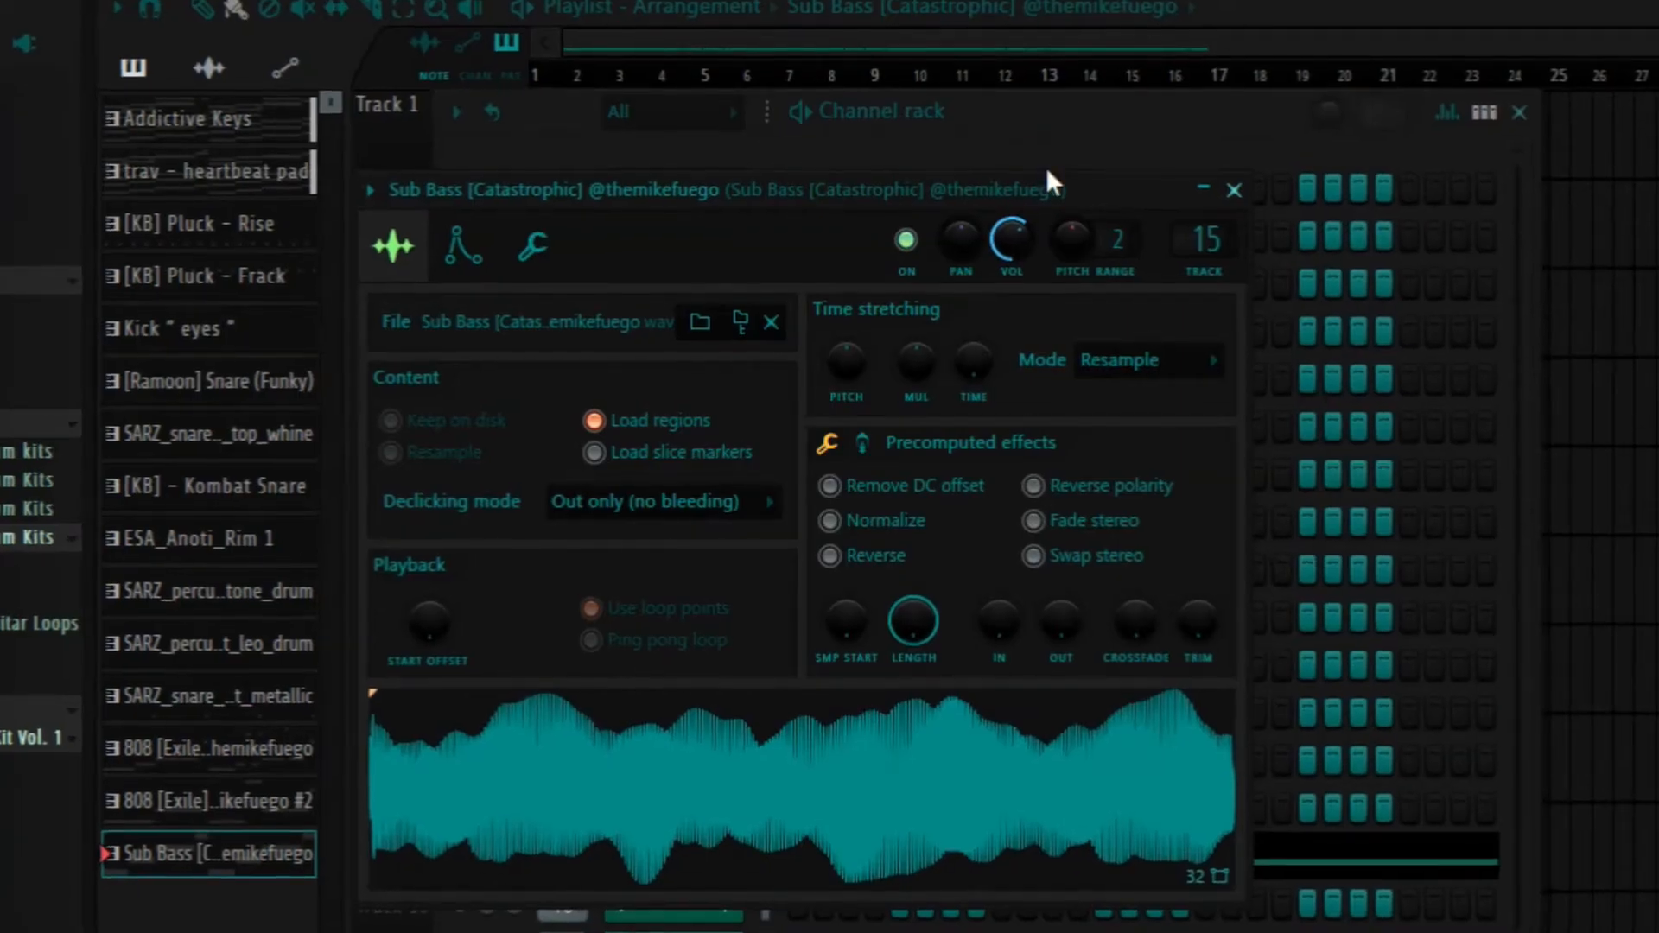
- Demonstrate the Sub Bass [Catastrophic] volume envelope by auditioning notes with the envelope off and on again
drag(1071, 175, 1081, 158)
click(493, 212)
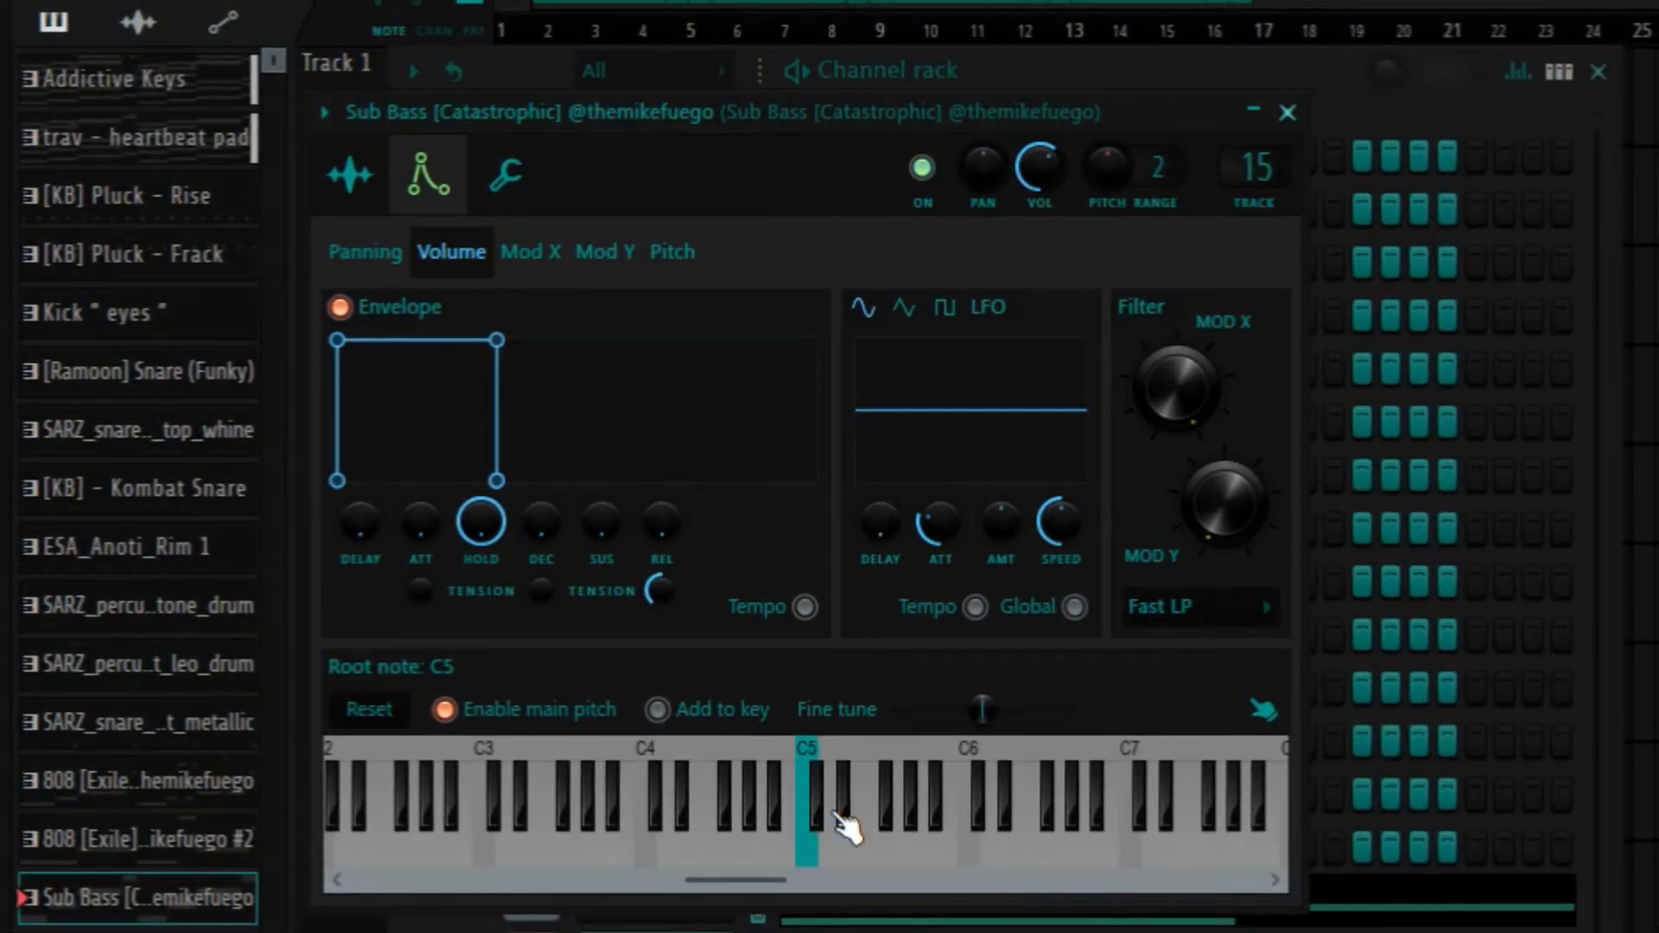
click(893, 854)
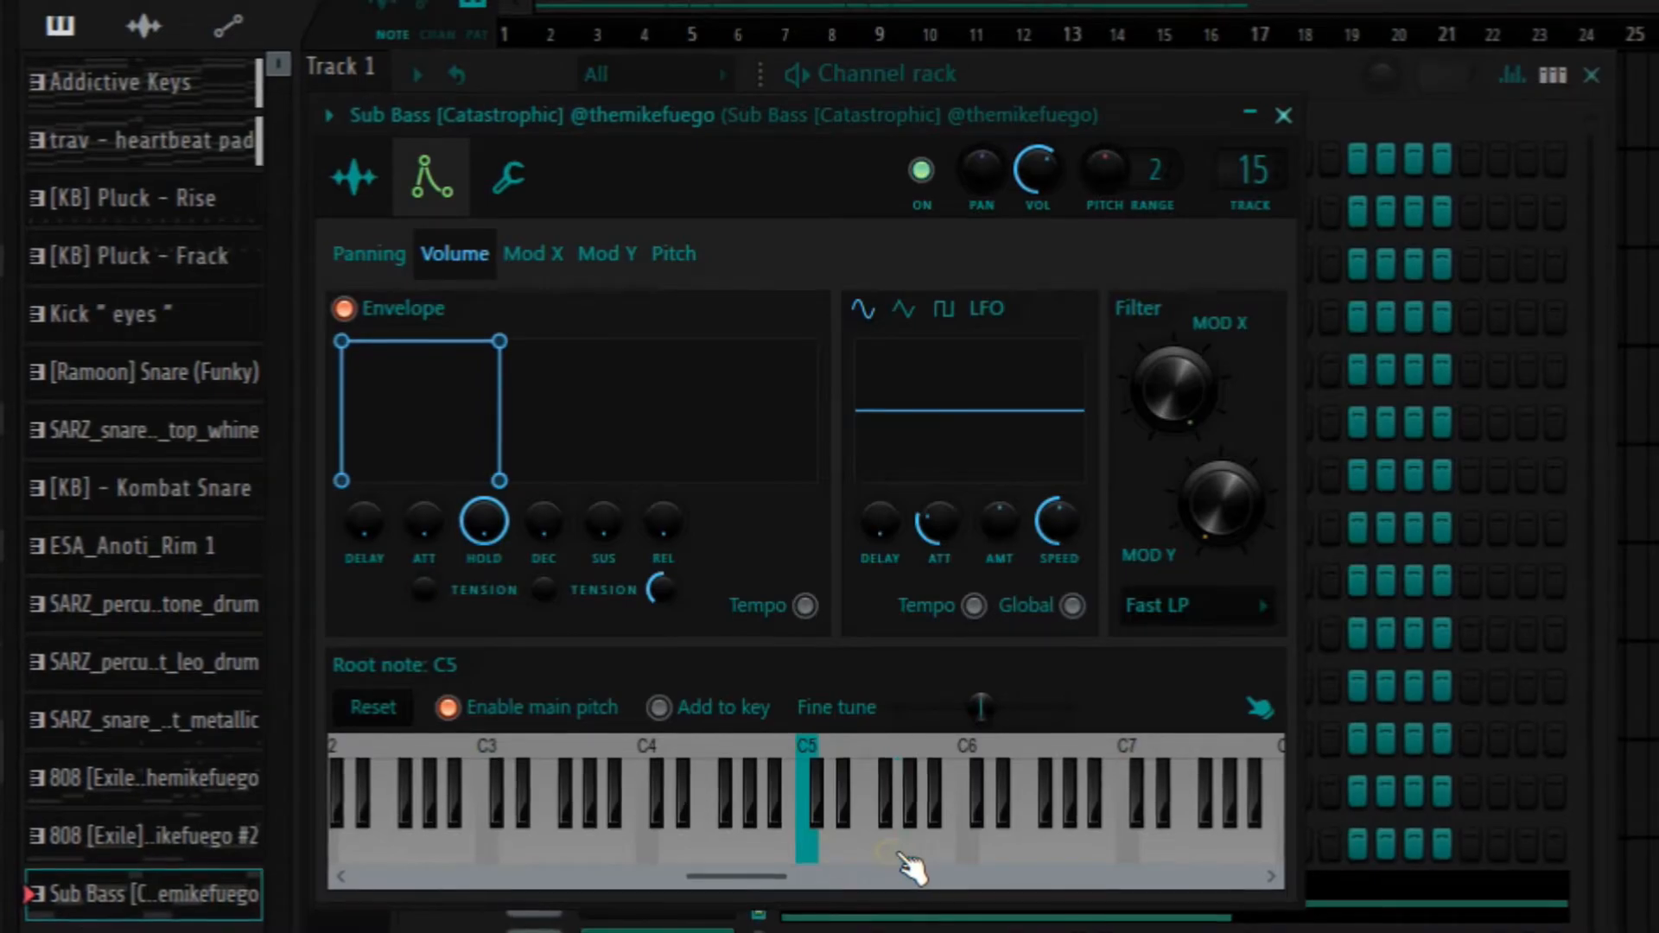
click(353, 311)
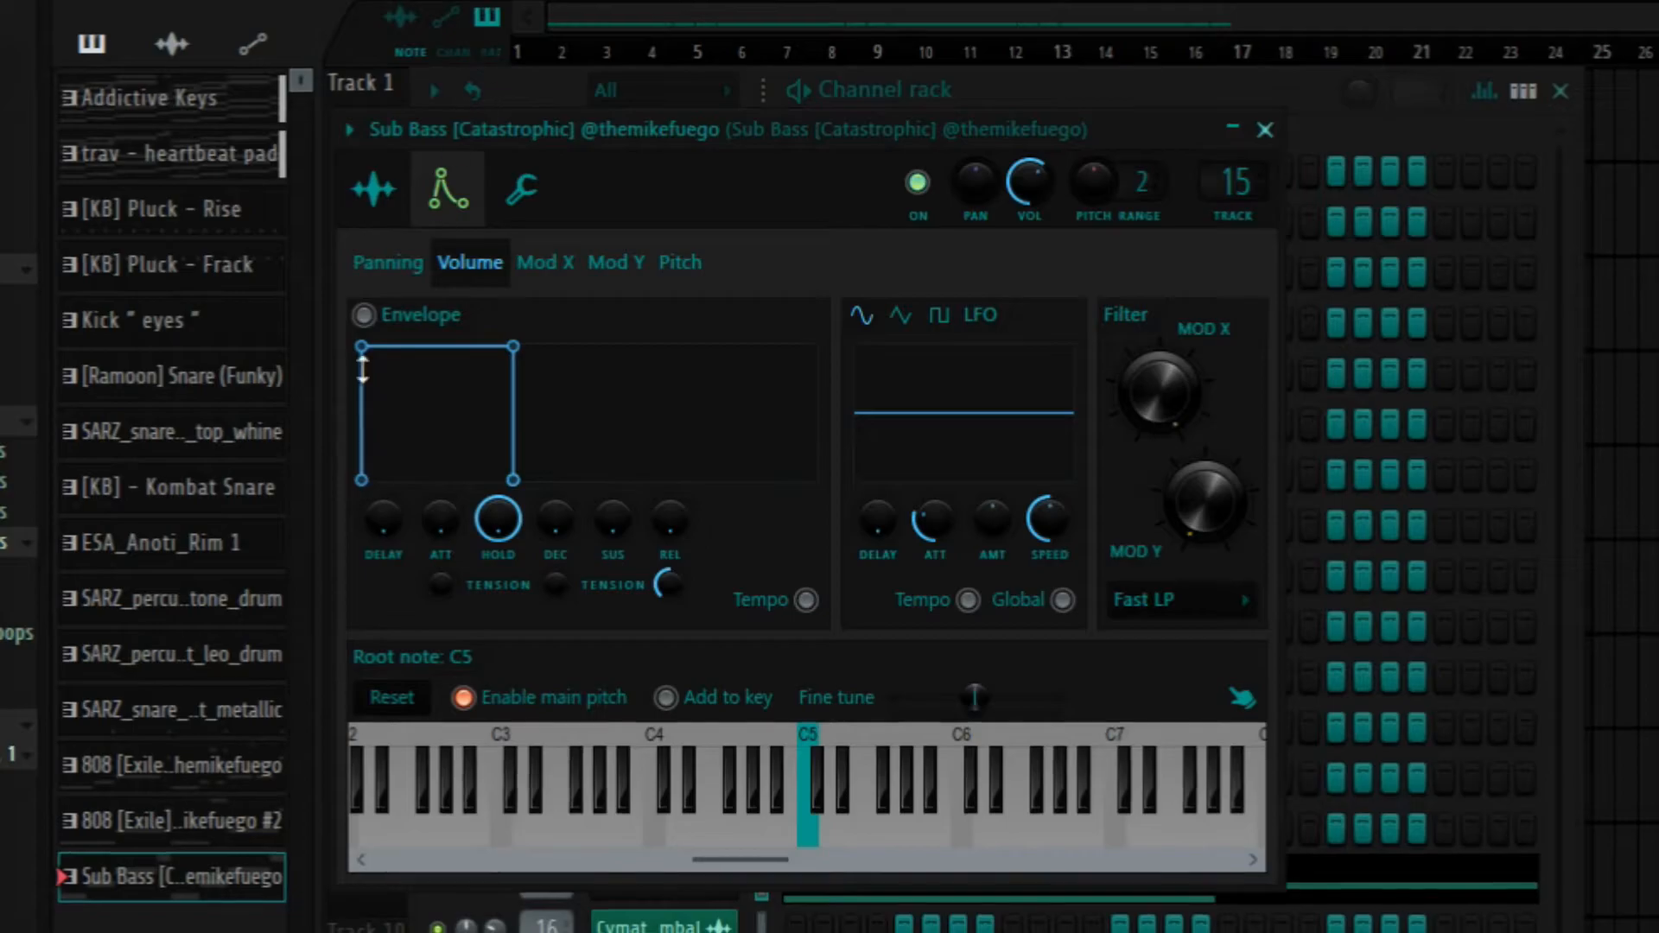
click(918, 828)
click(845, 838)
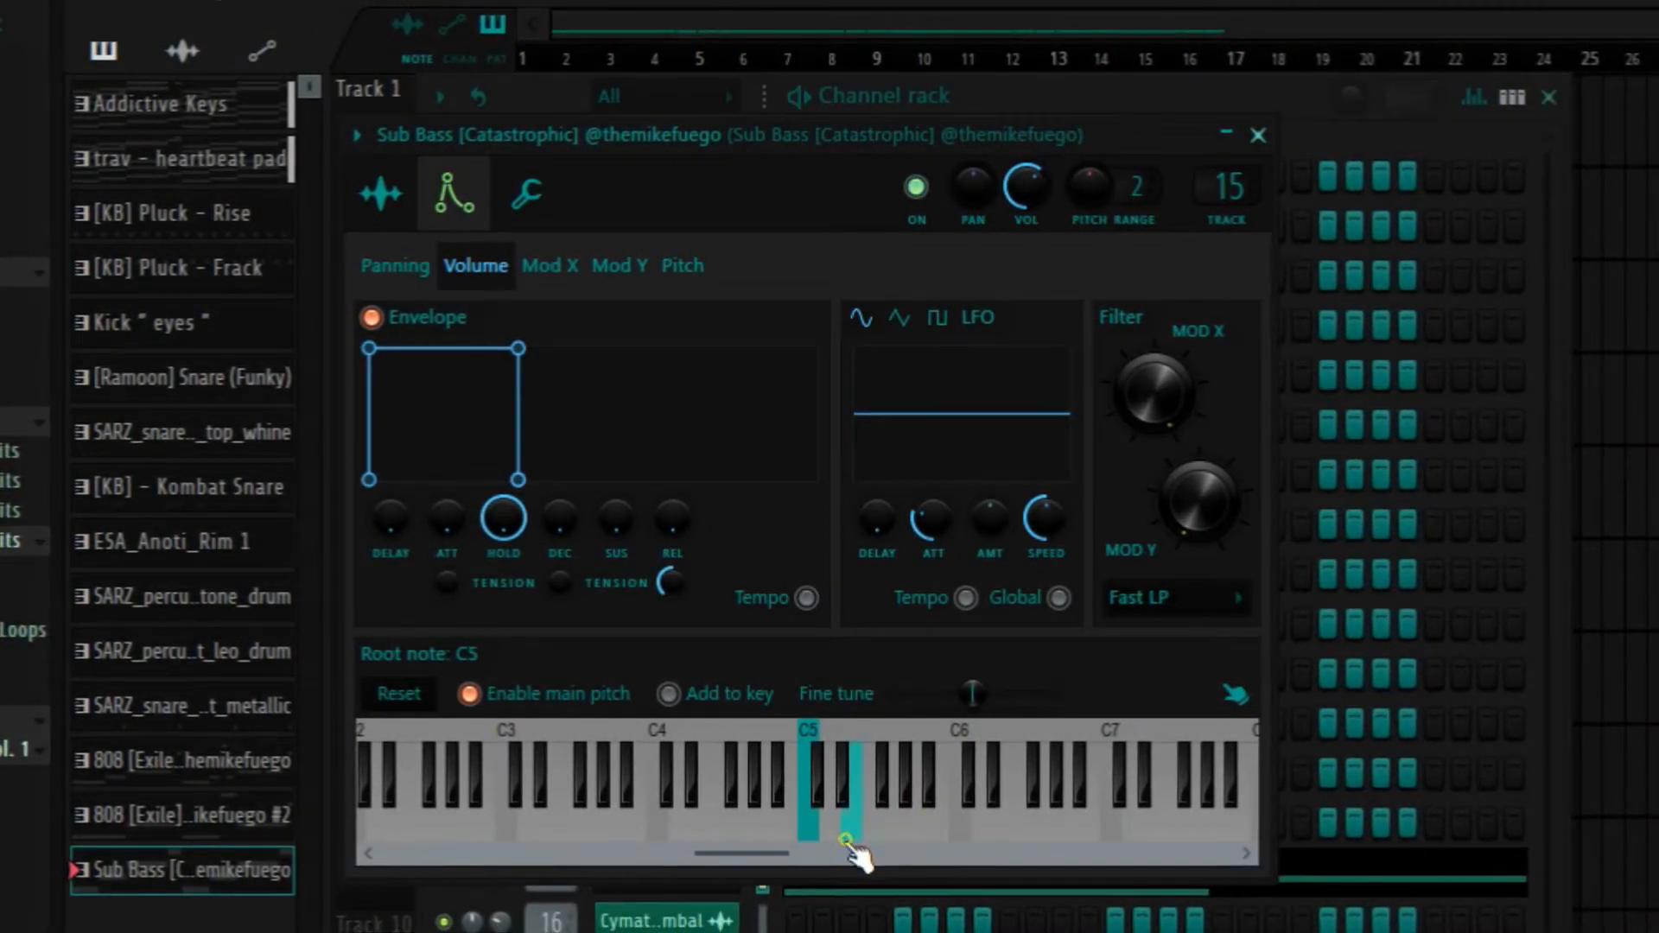
click(831, 852)
click(780, 829)
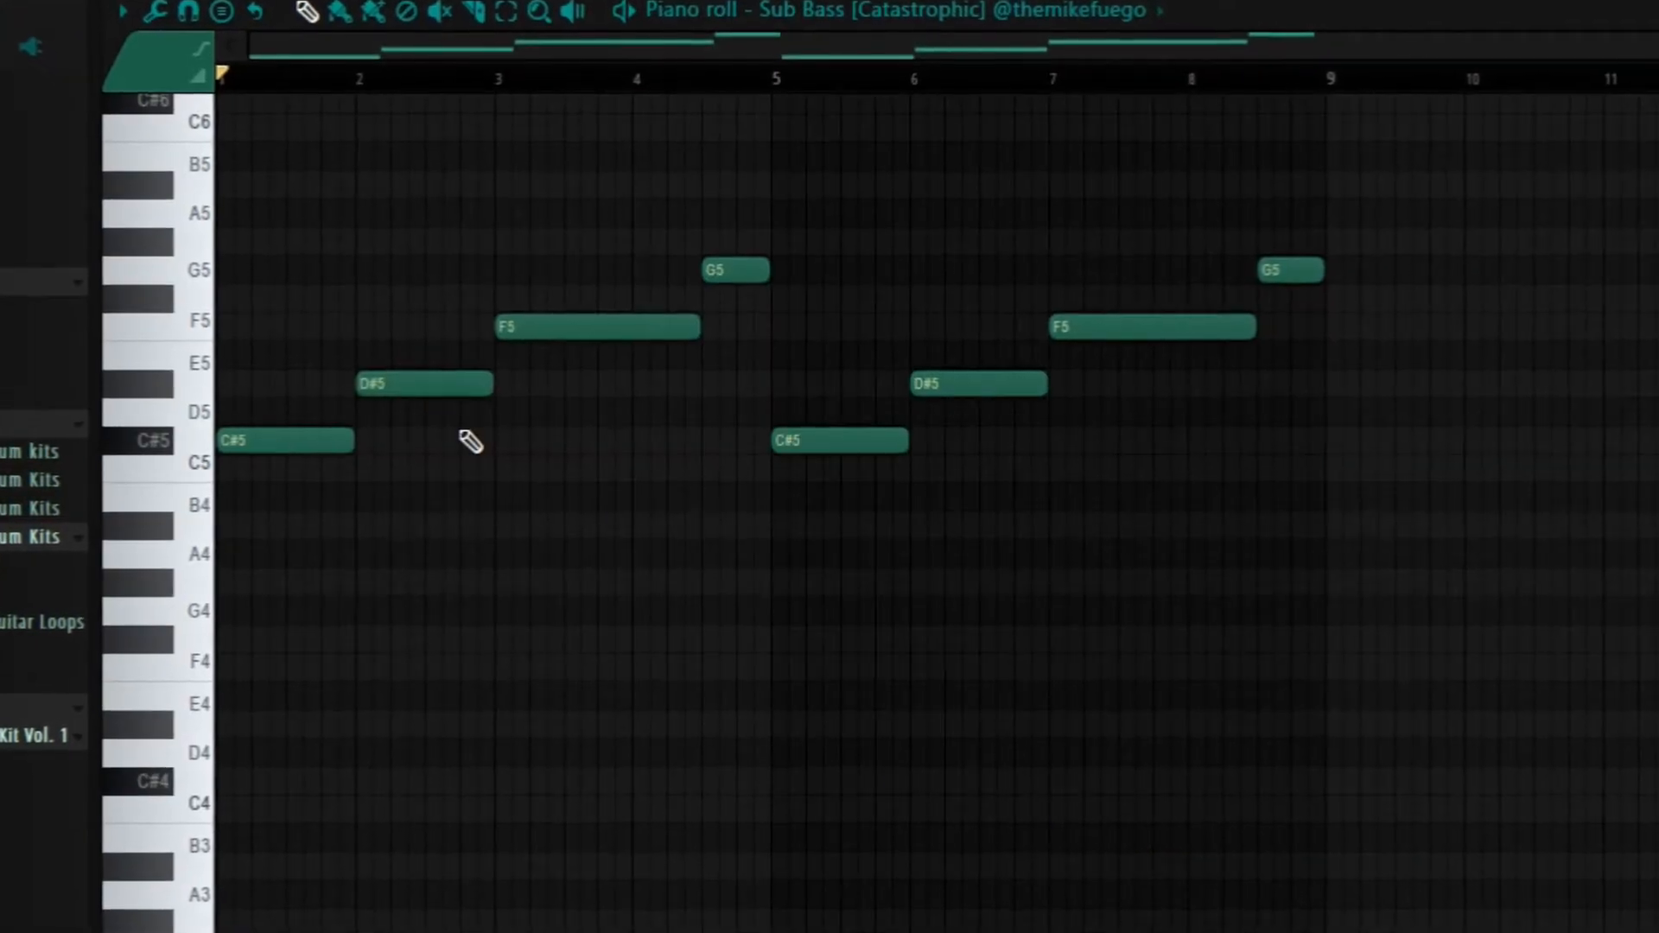
- Play the Sub Bass [Catastrophic] notes in the piano roll and show the mixer
key(space)
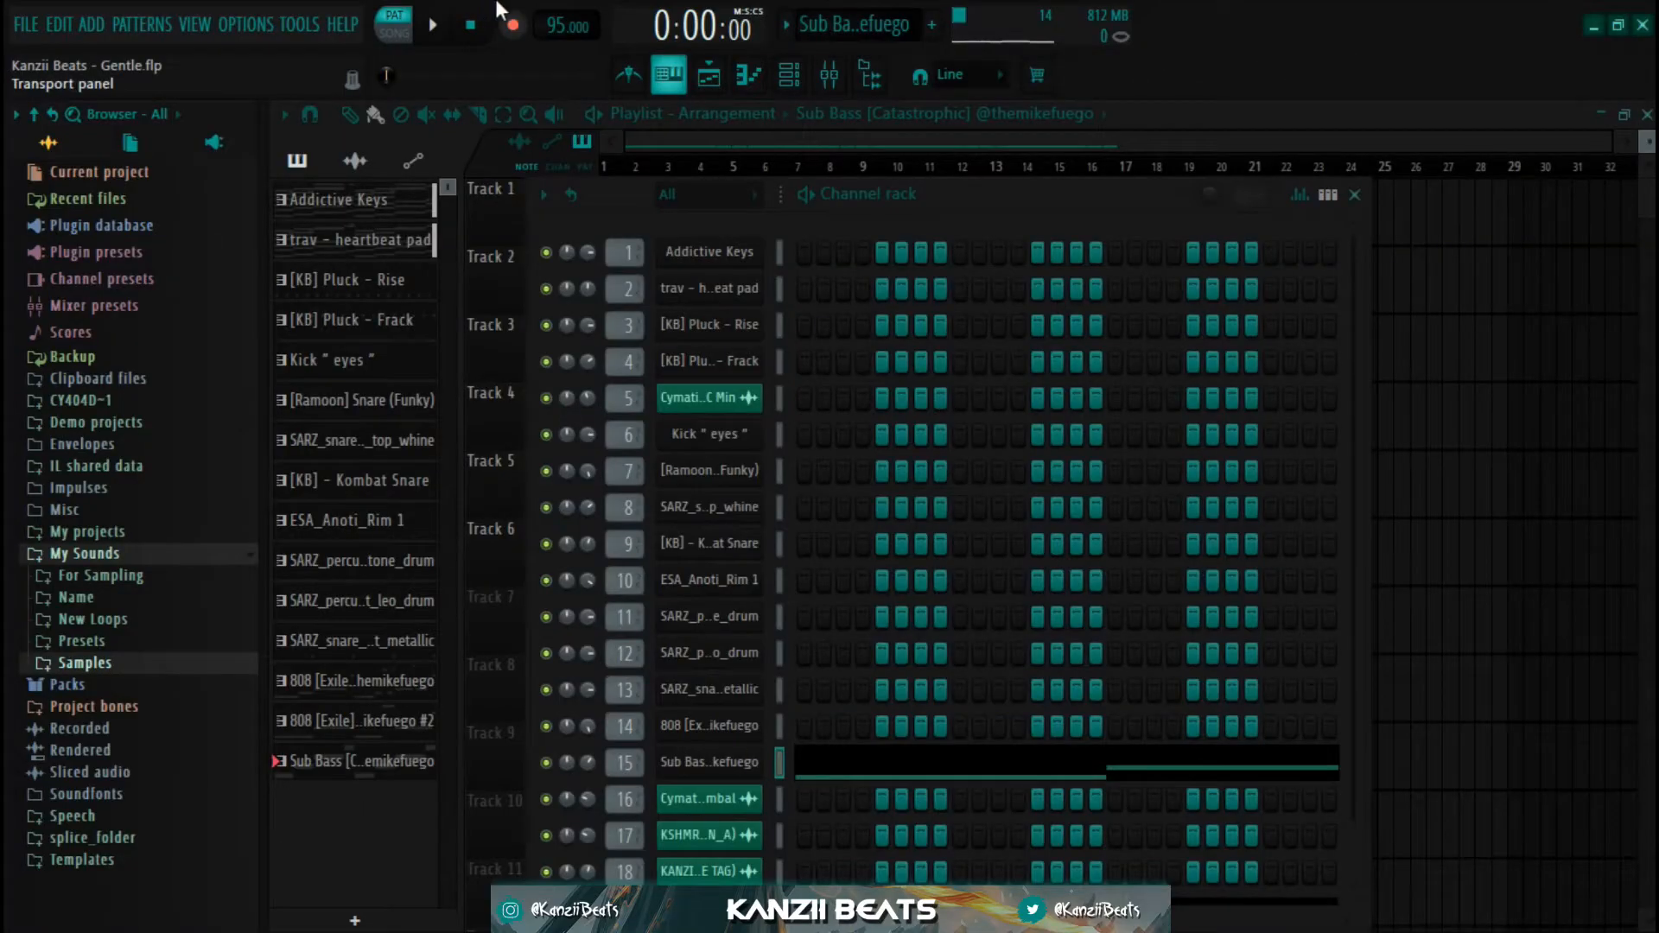
click(831, 79)
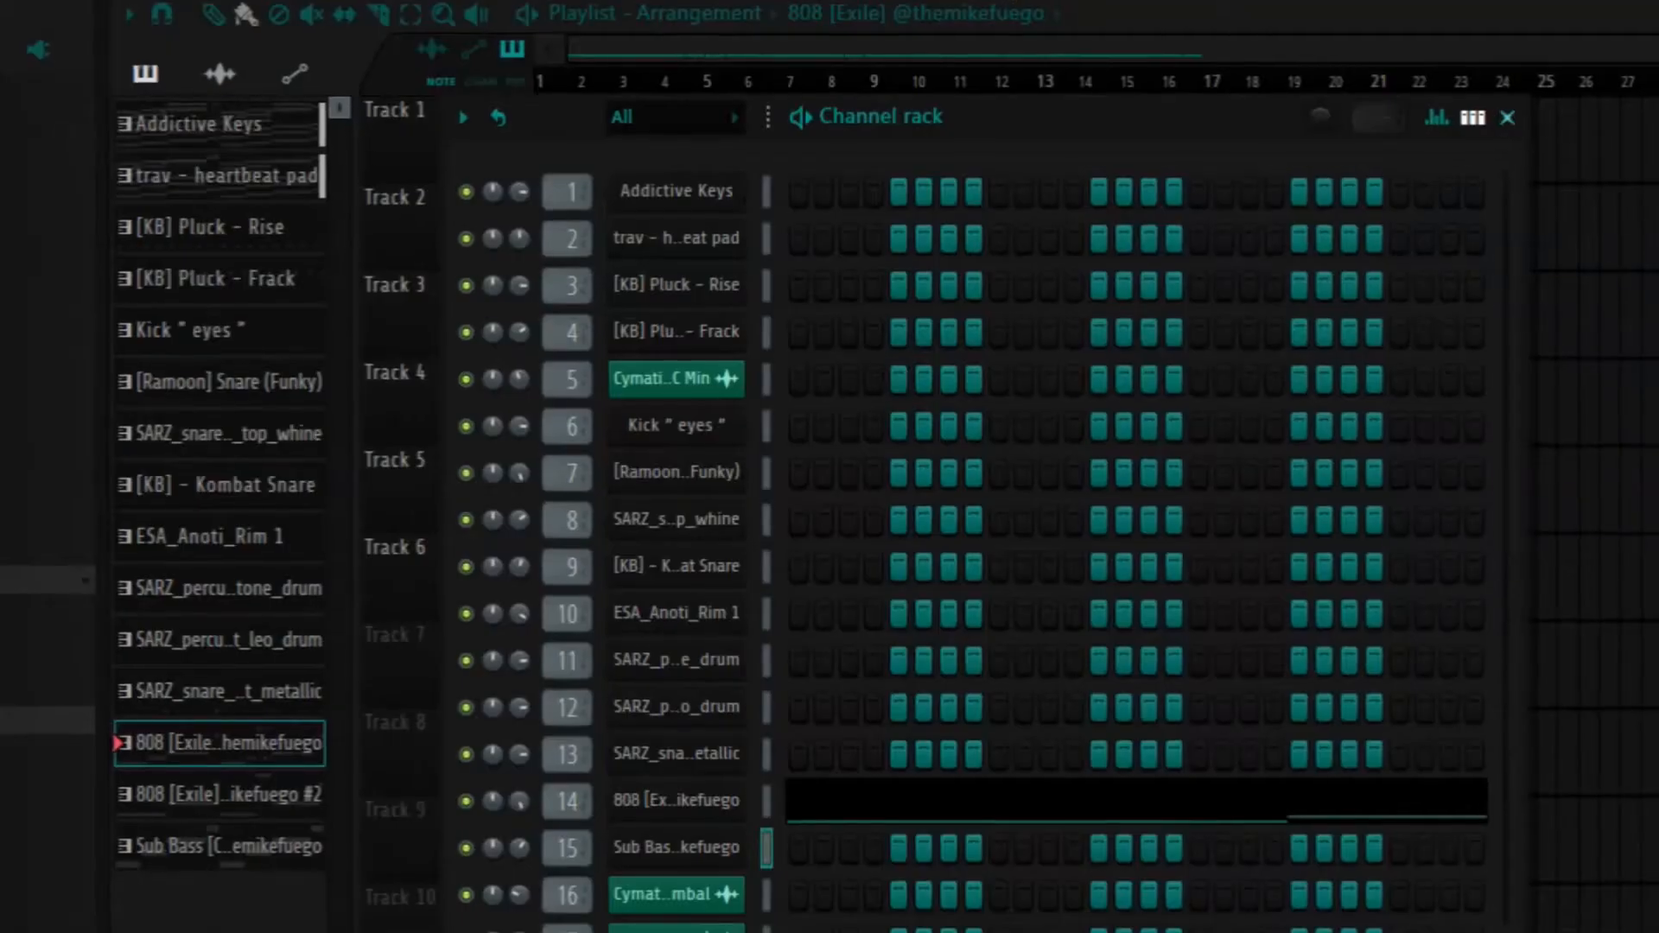
- Examine the 808 [Exile] sample, volume envelope and piano roll notes, including the higher octave ones, and show the mixer
click(656, 805)
drag(868, 445, 899, 222)
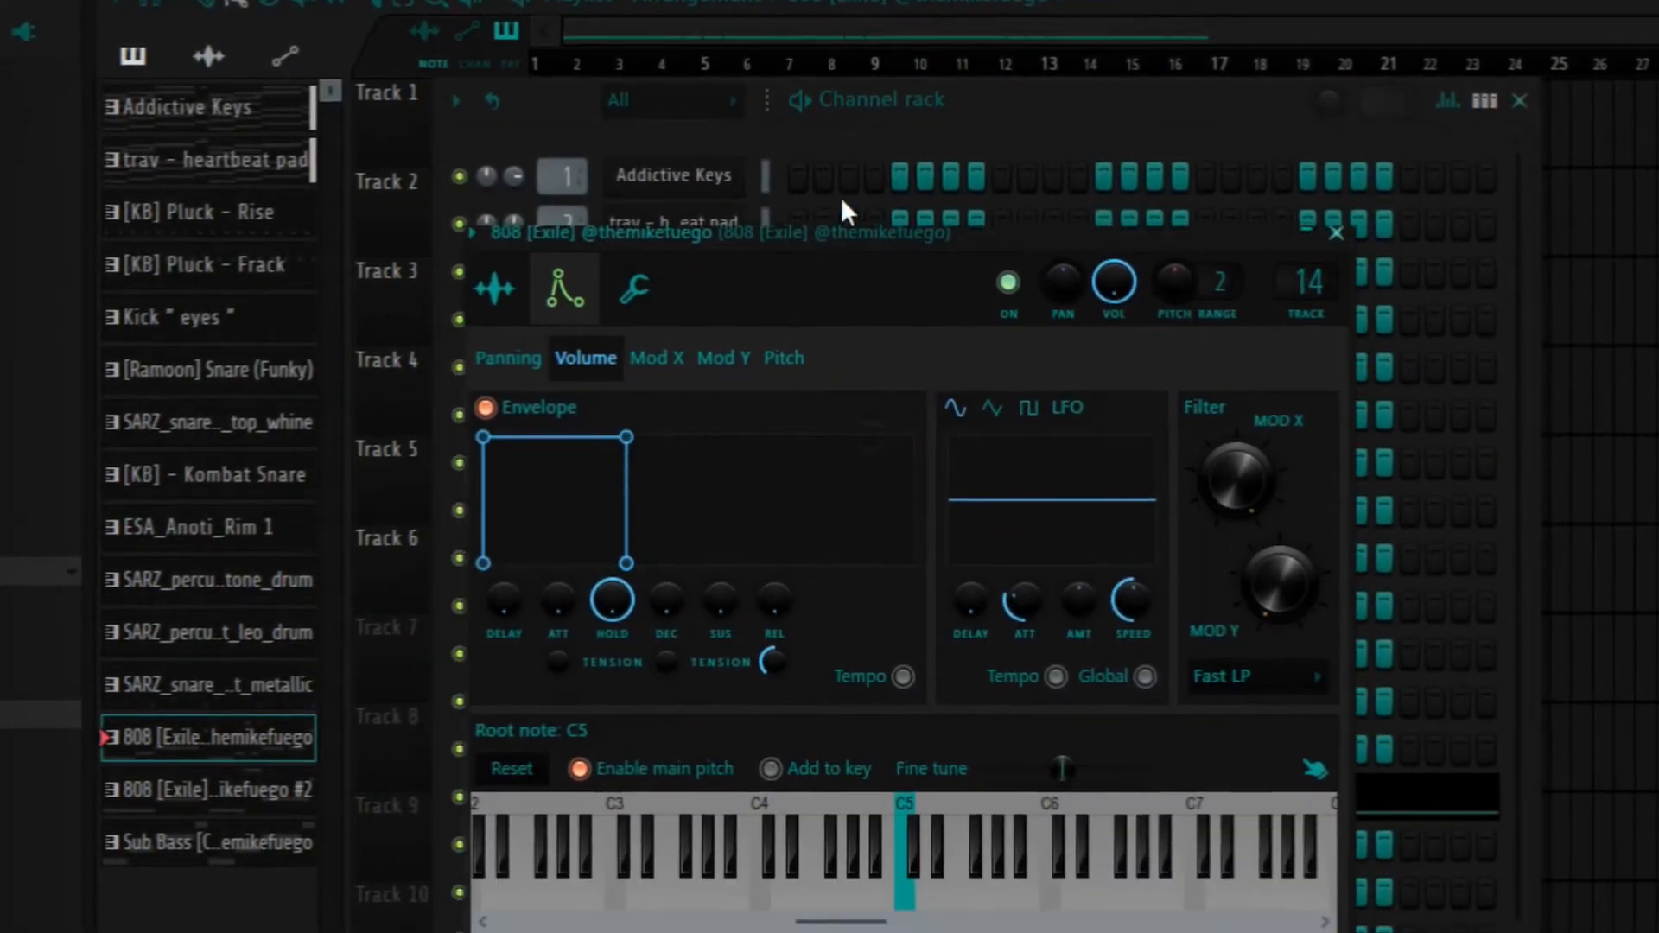
click(509, 304)
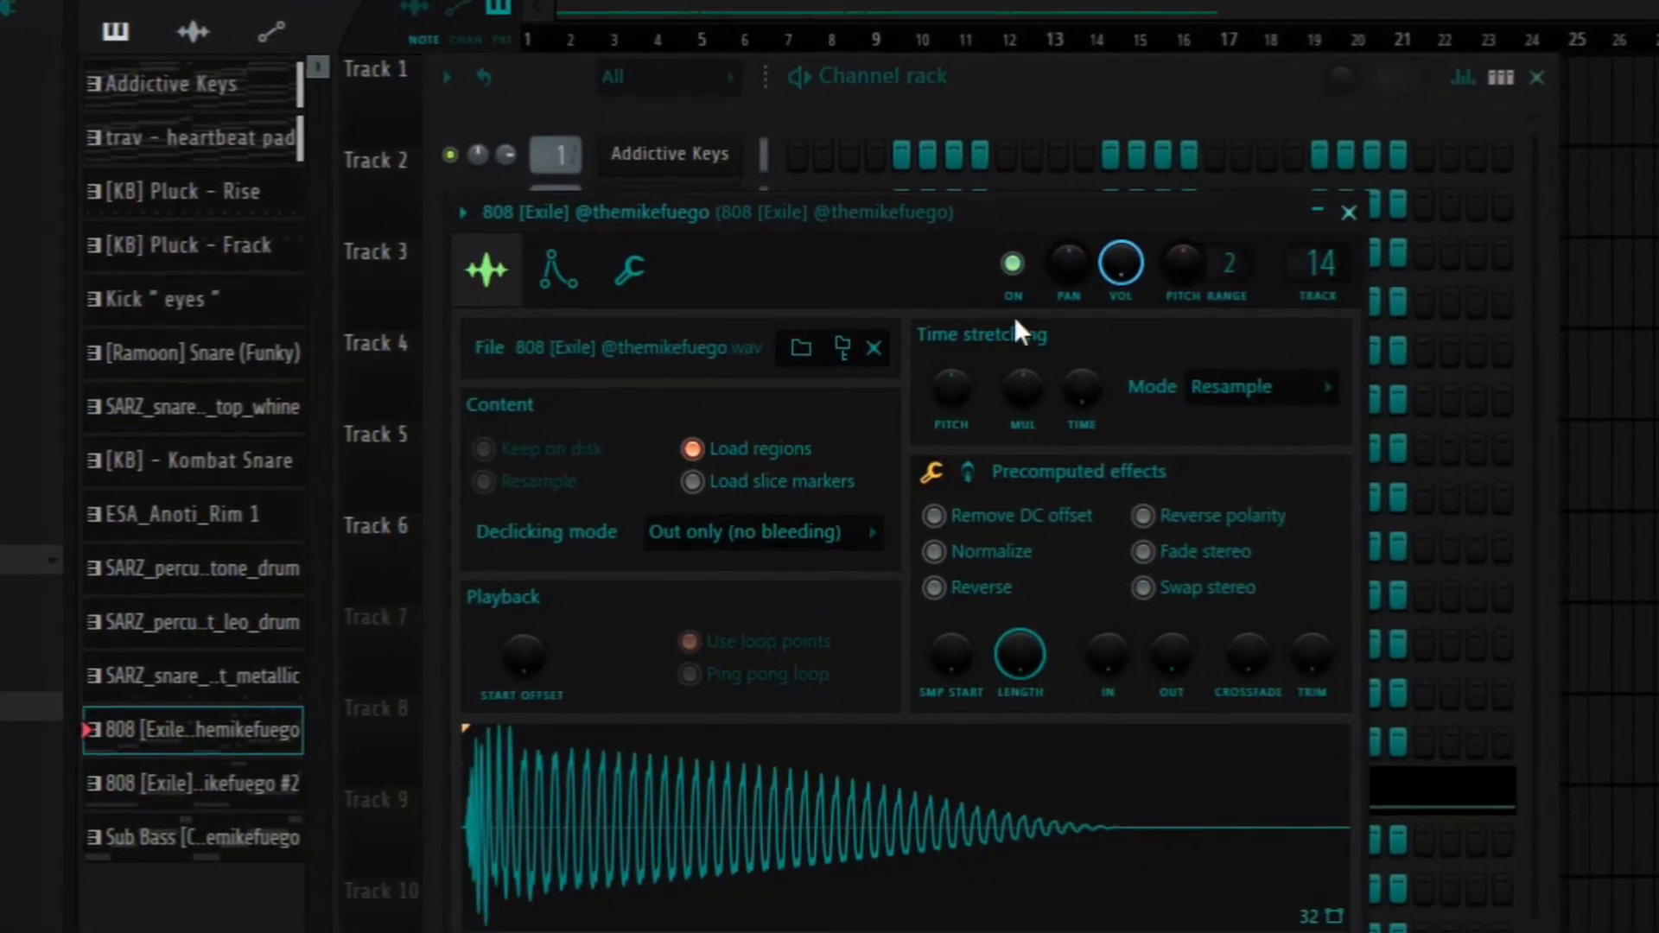
click(563, 280)
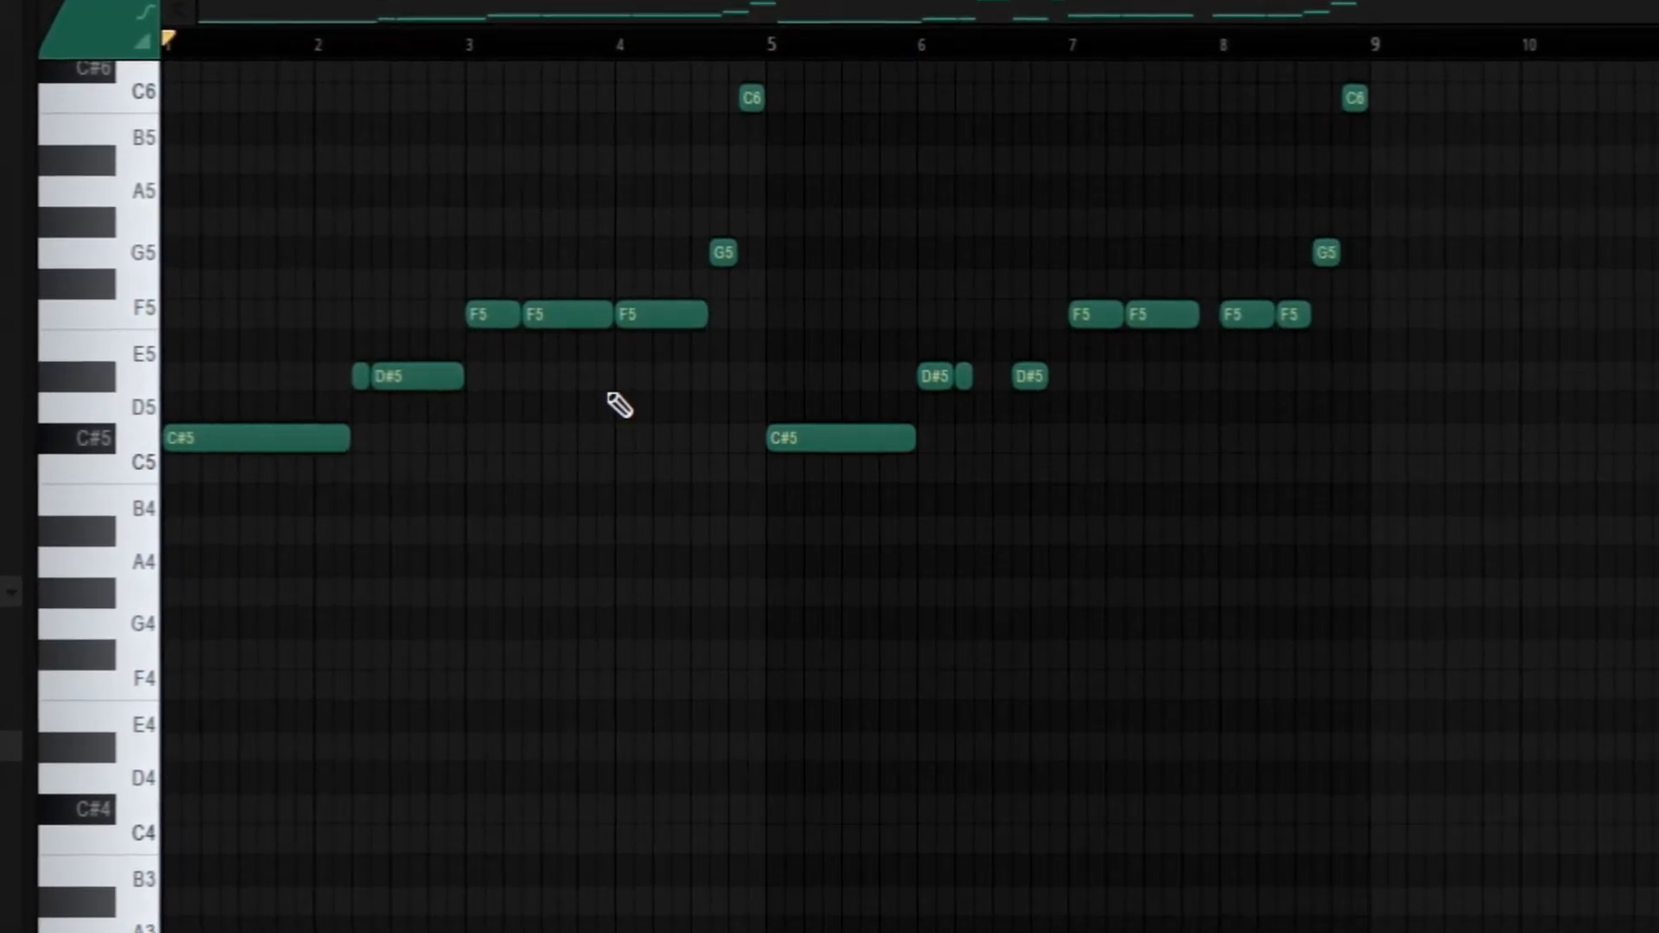
scroll(618, 400, up, 4)
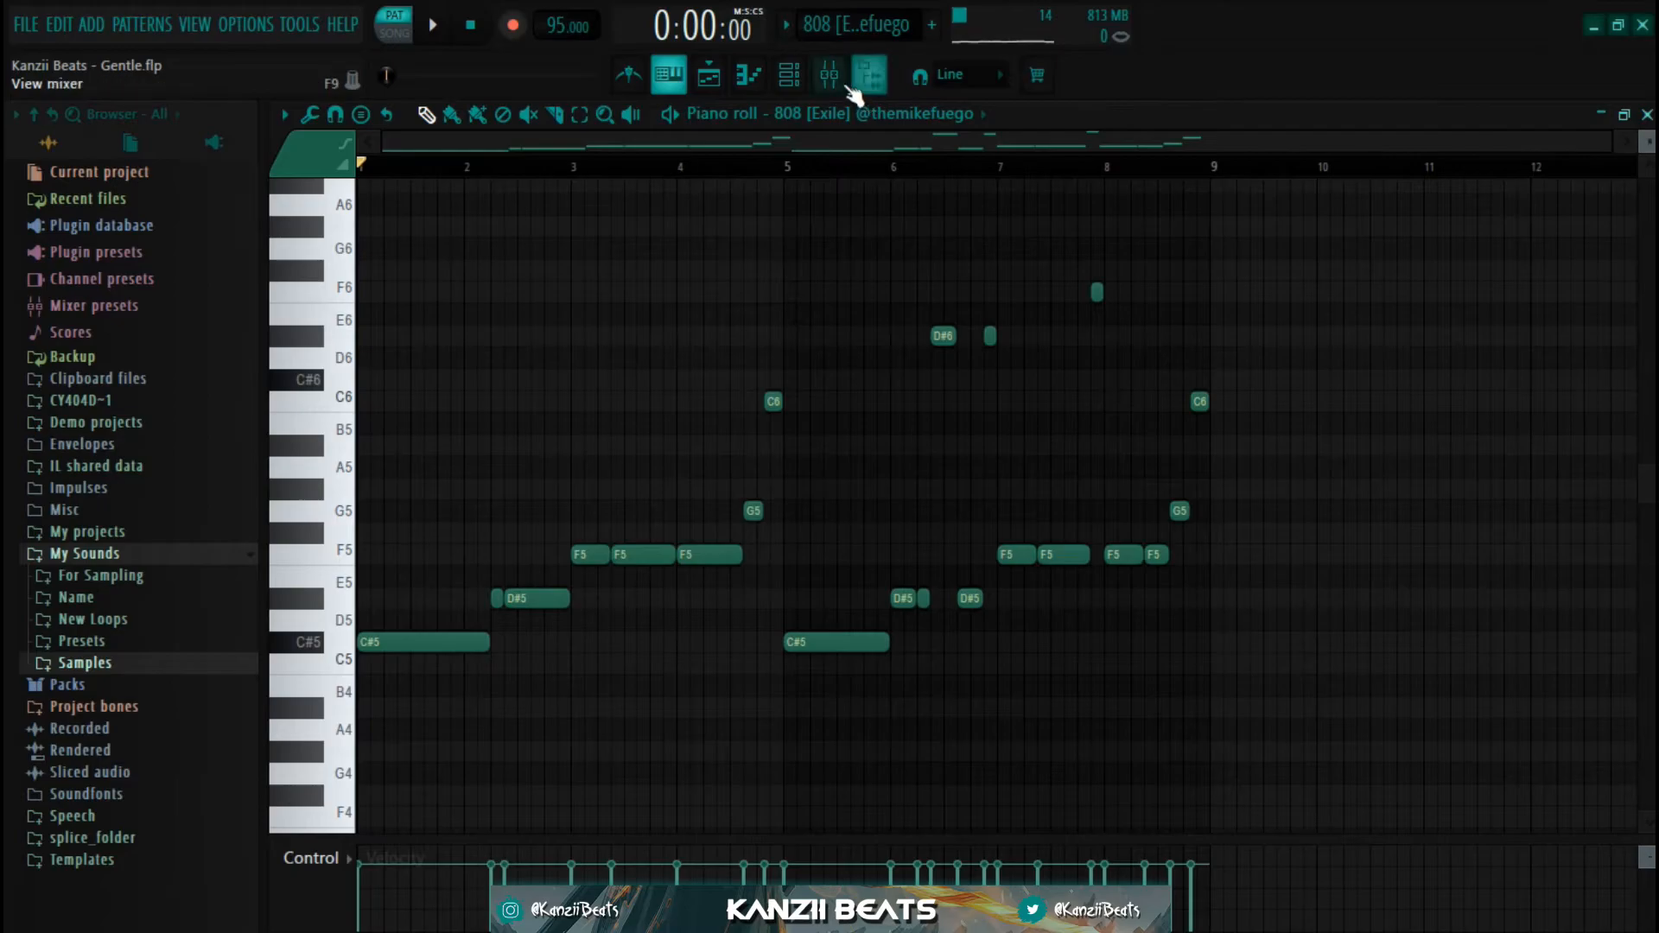
click(845, 87)
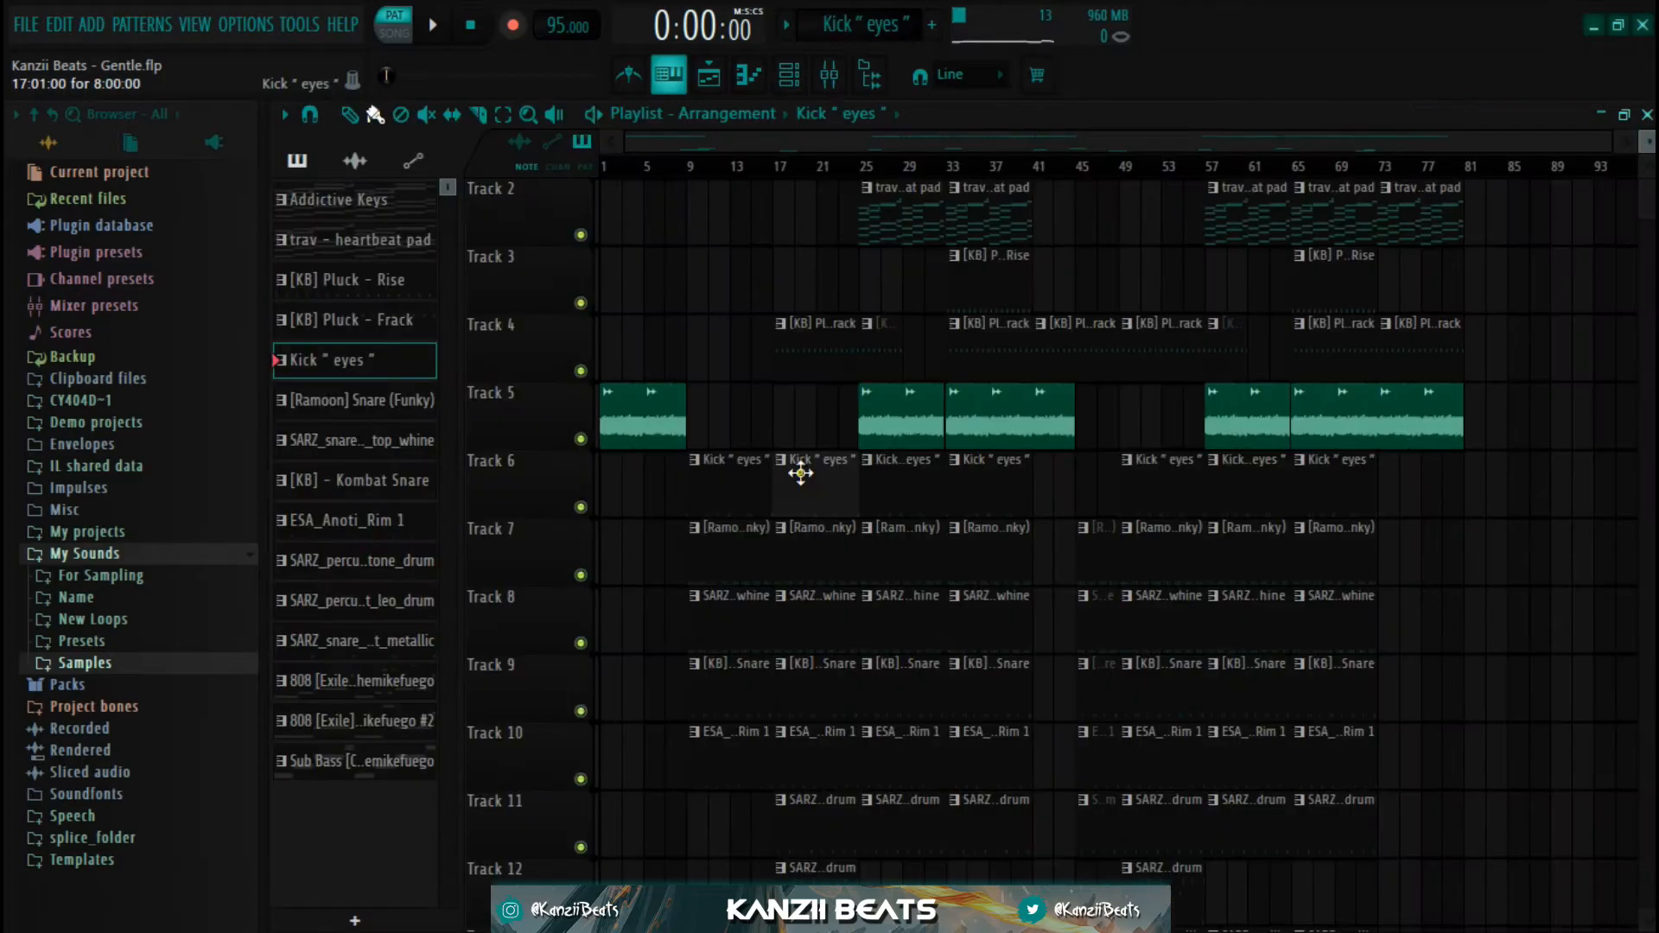
- Show and play the Kick "eyes" and [Ramoon] Snare (Funky) patterns from the playlist in the piano roll
double_click(800, 471)
drag(717, 140, 444, 142)
key(space)
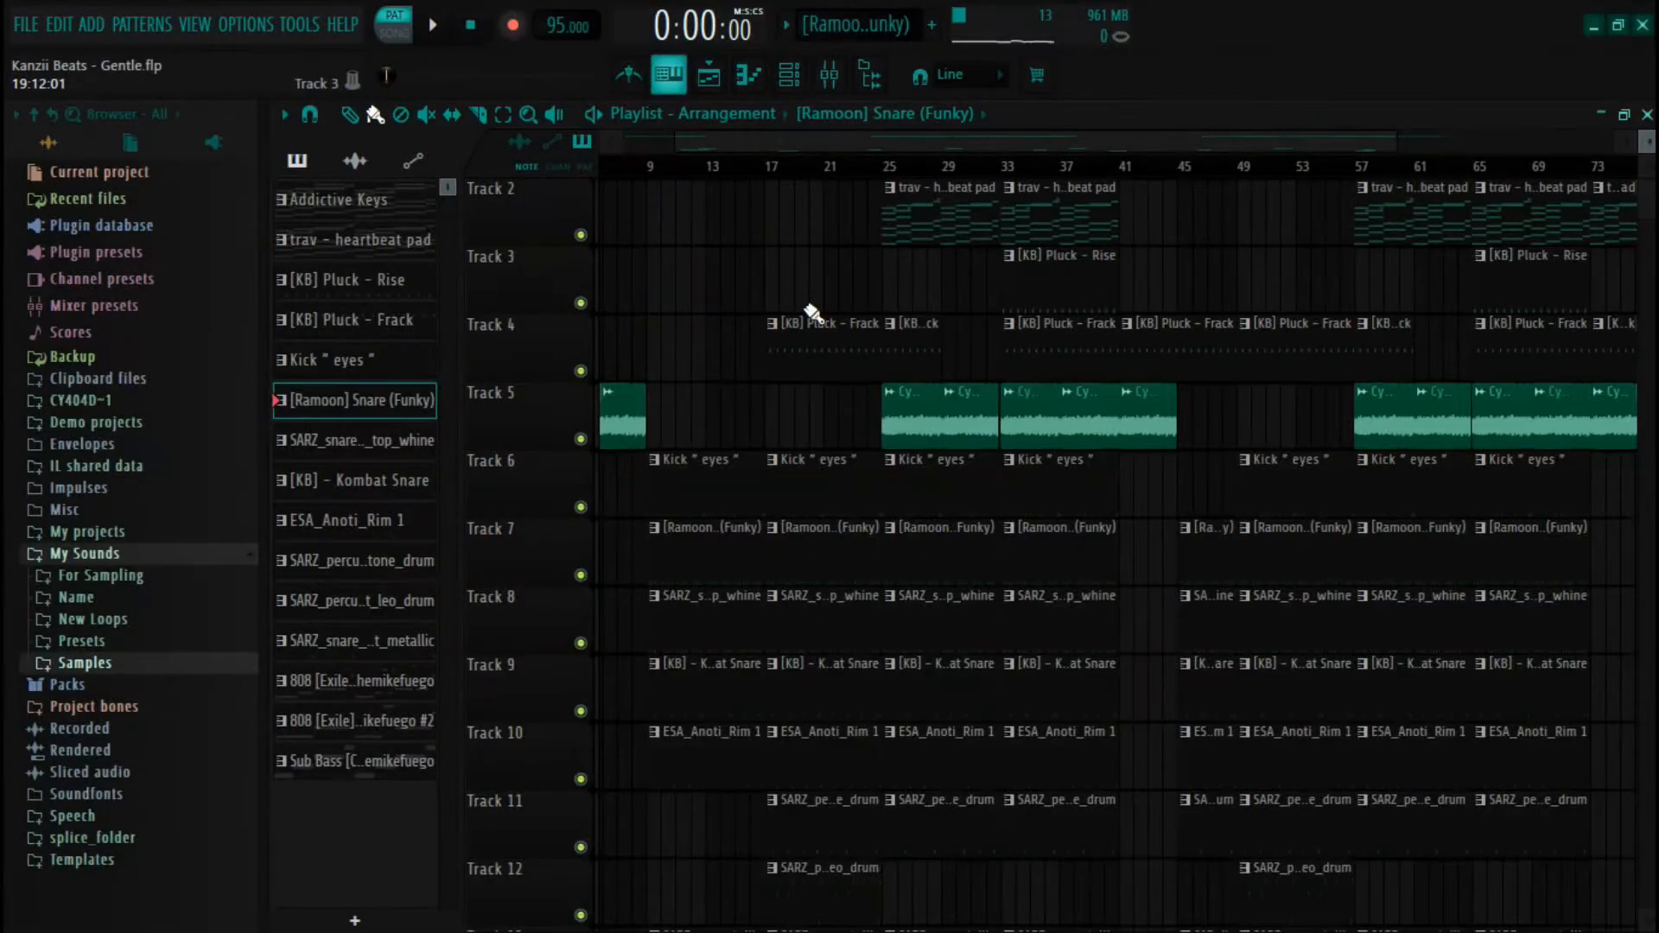
double_click(820, 550)
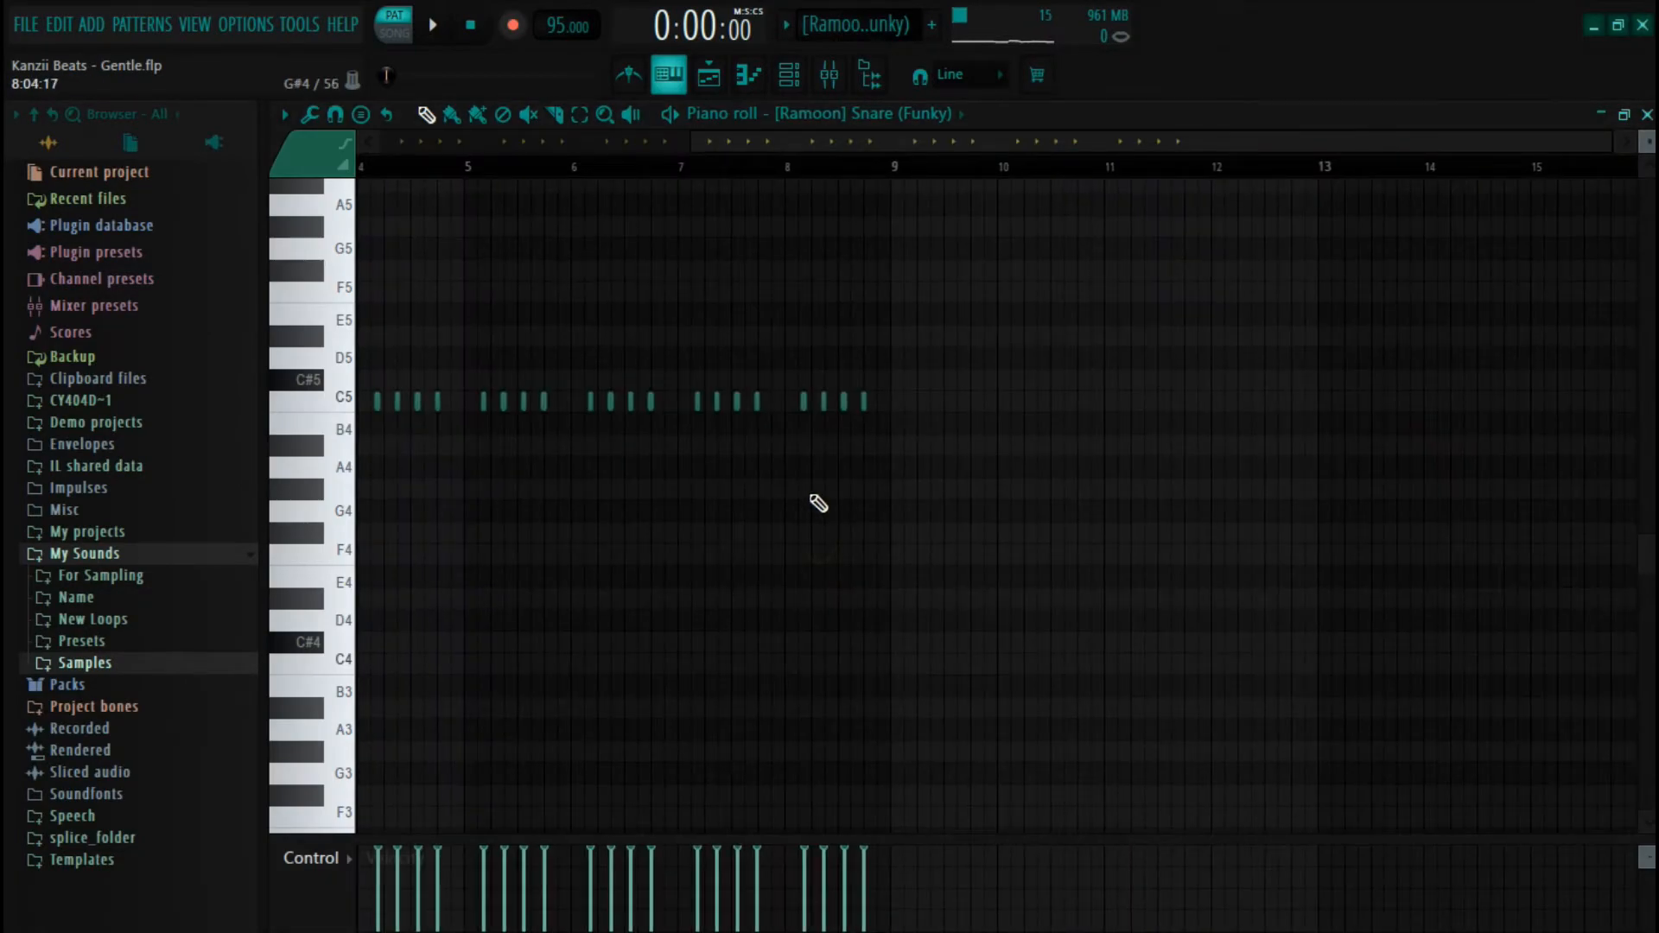
key(space)
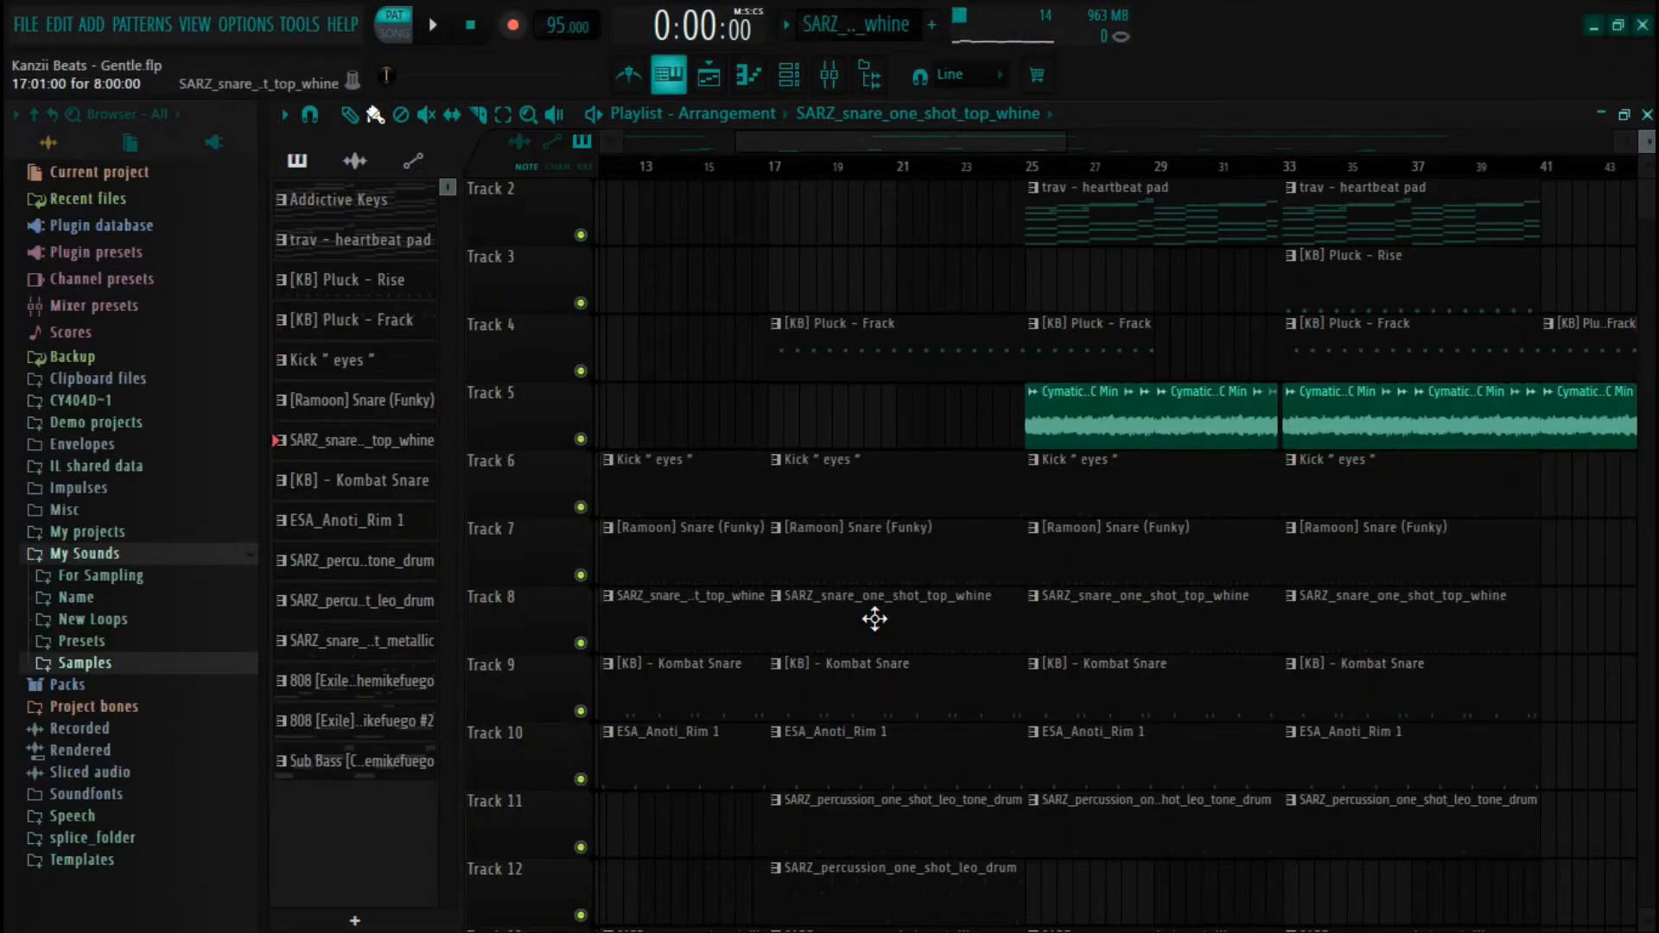
- Show the SARZ_snare_one_shot_top_whine and [KB] - Kombat Snare patterns in the piano roll and play the Kombat Snare
double_click(874, 619)
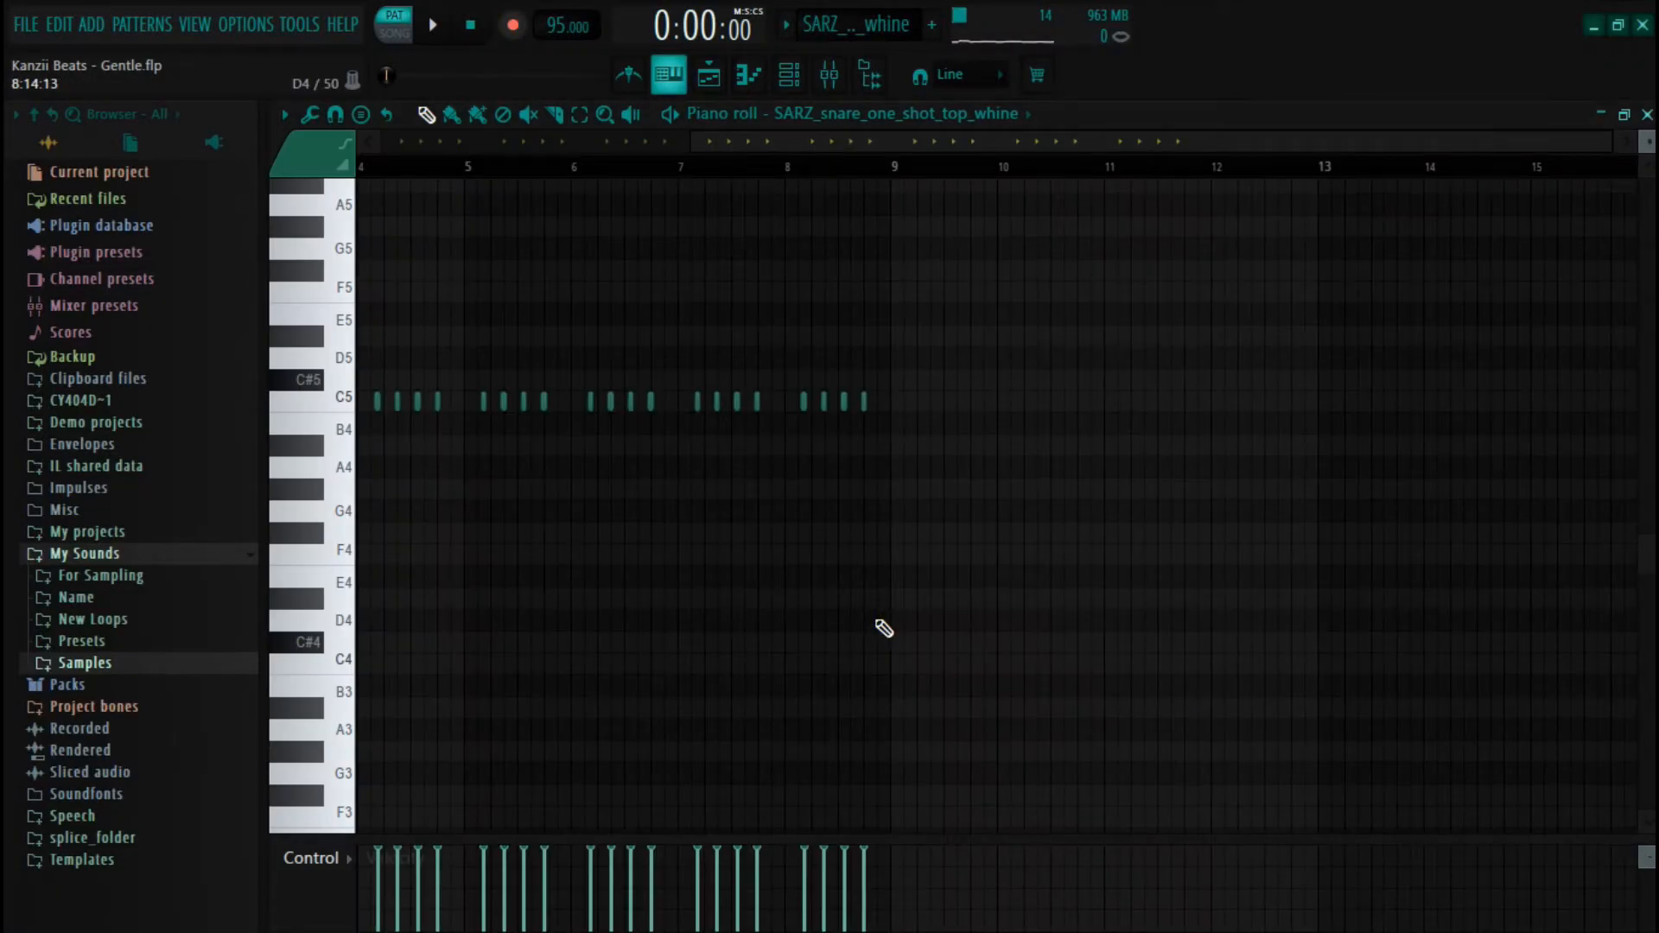
drag(695, 58, 240, 85)
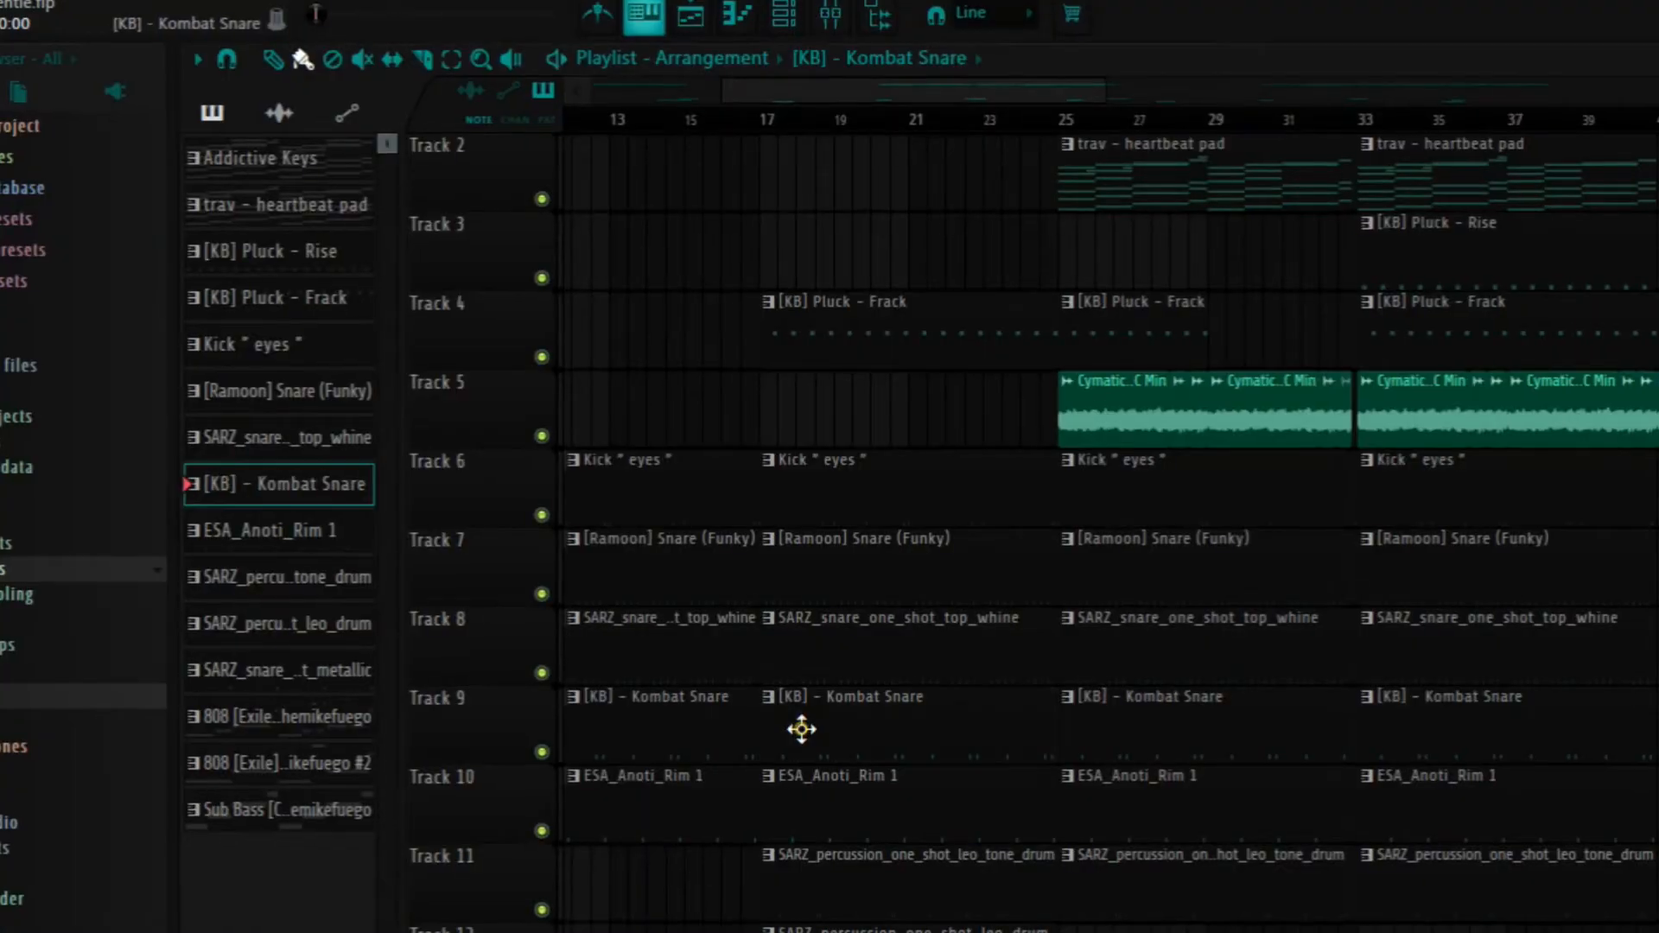
double_click(800, 726)
drag(491, 93, 266, 114)
key(space)
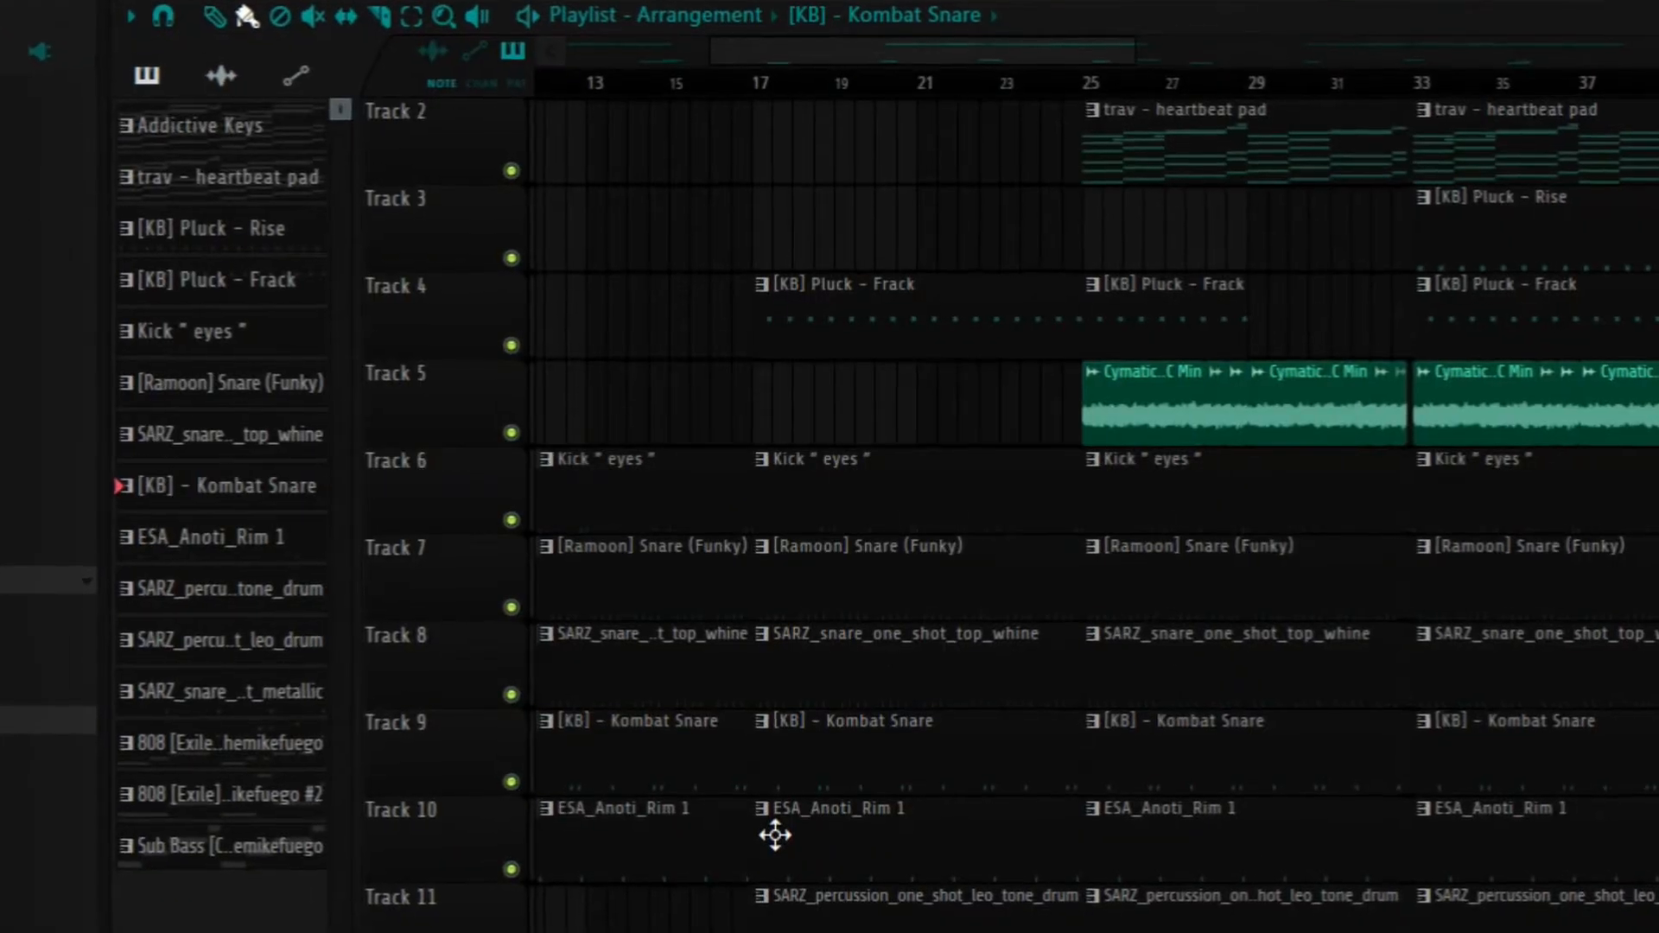
- Show and play the ESA_Anoti_Rim 1 pattern in the piano roll, and open the SARZ_snare_one_shot_metallic pattern
double_click(774, 833)
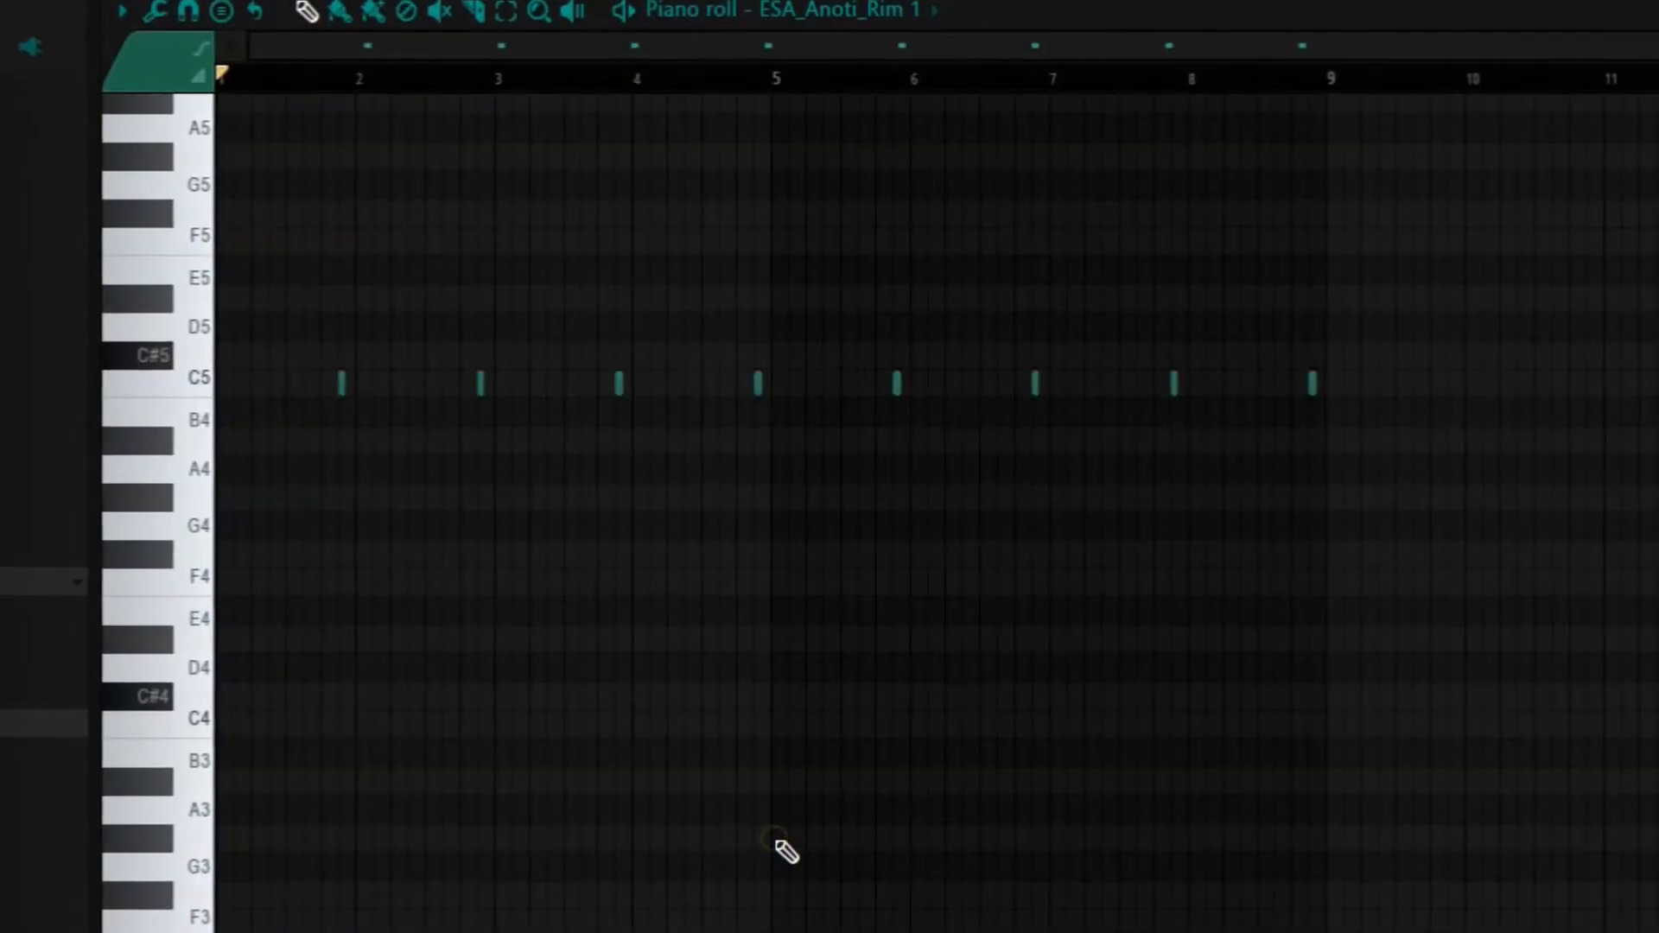
key(space)
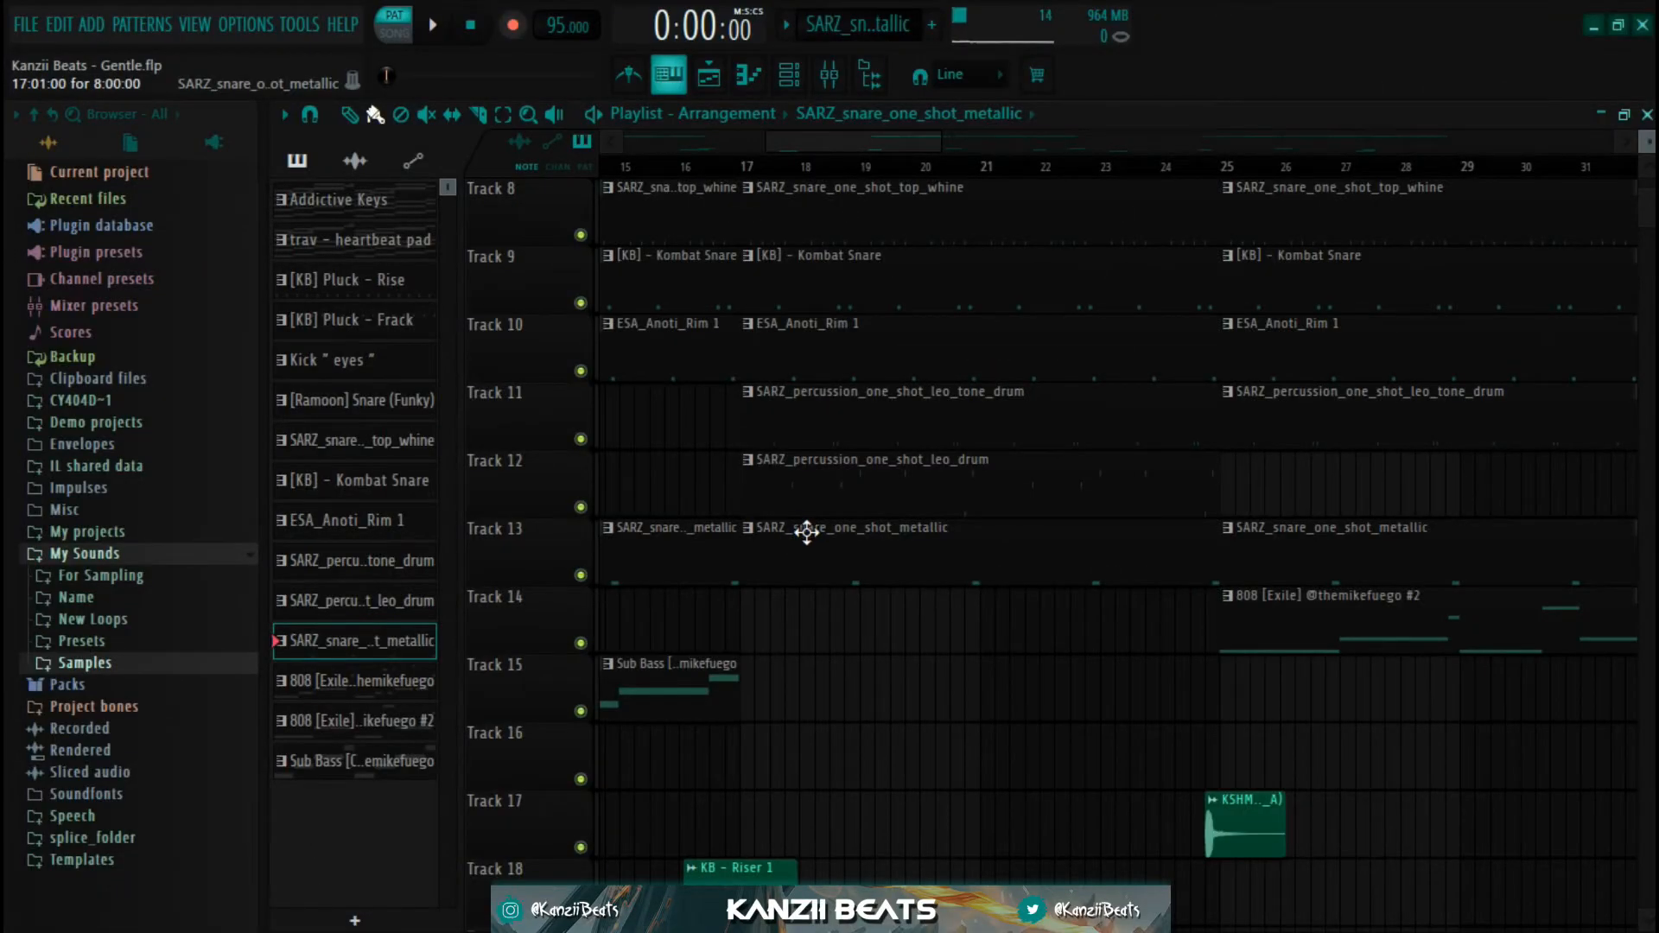
double_click(806, 526)
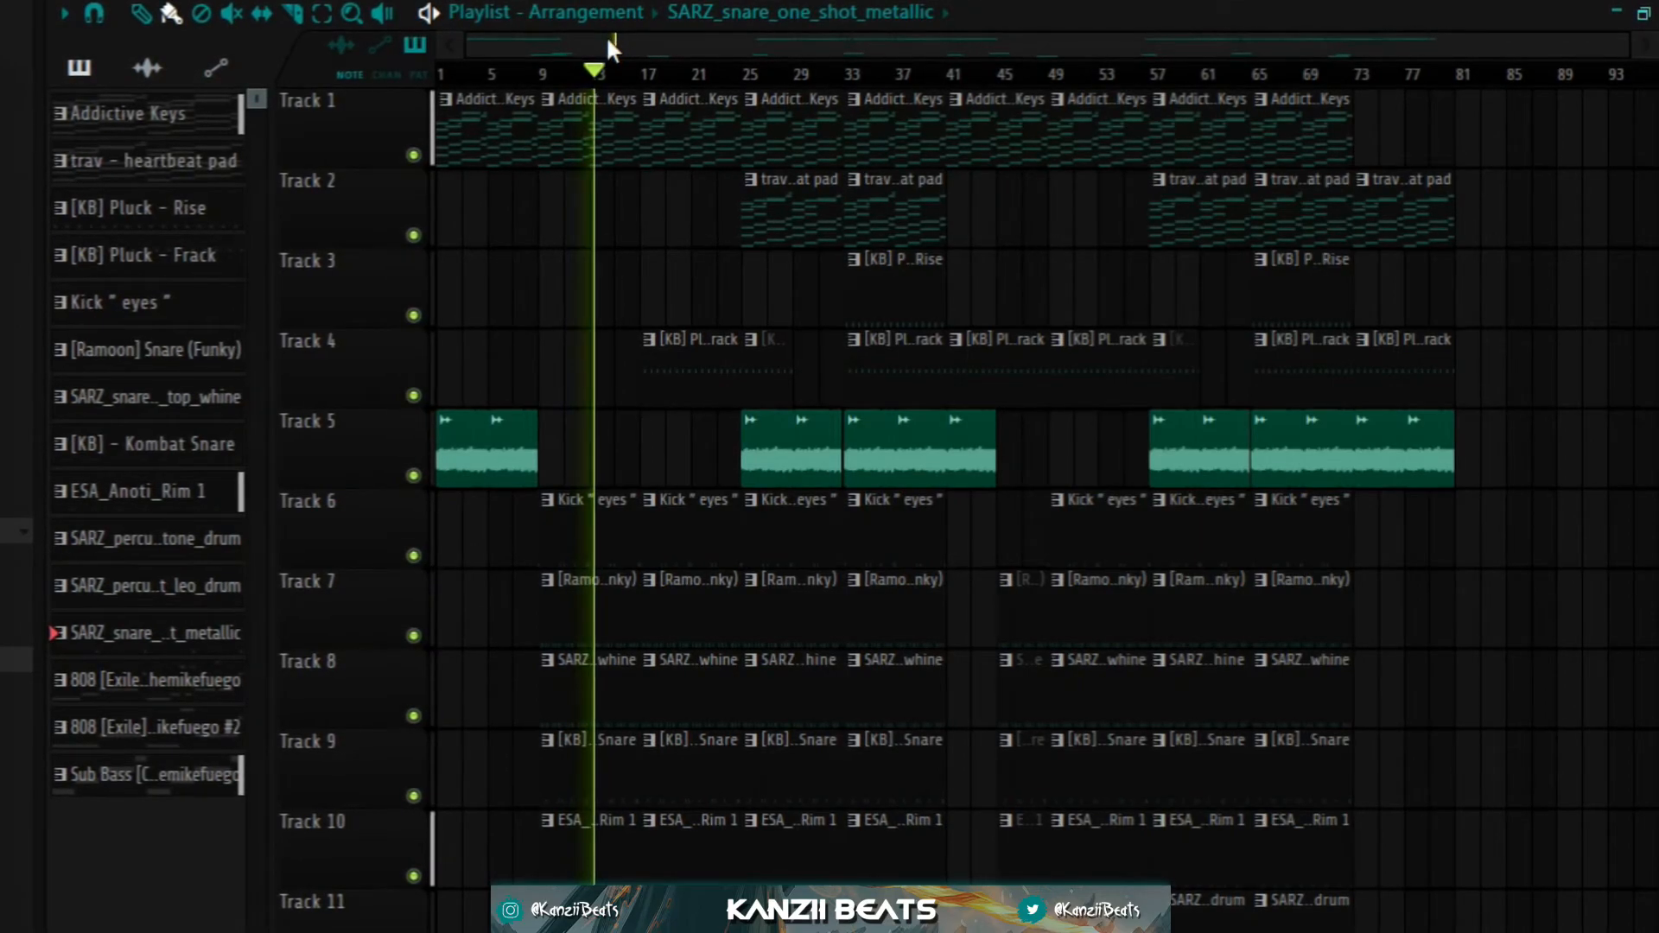
- Review the full arrangement of tracks in the playlist while the song plays
scroll(770, 530, down, 4)
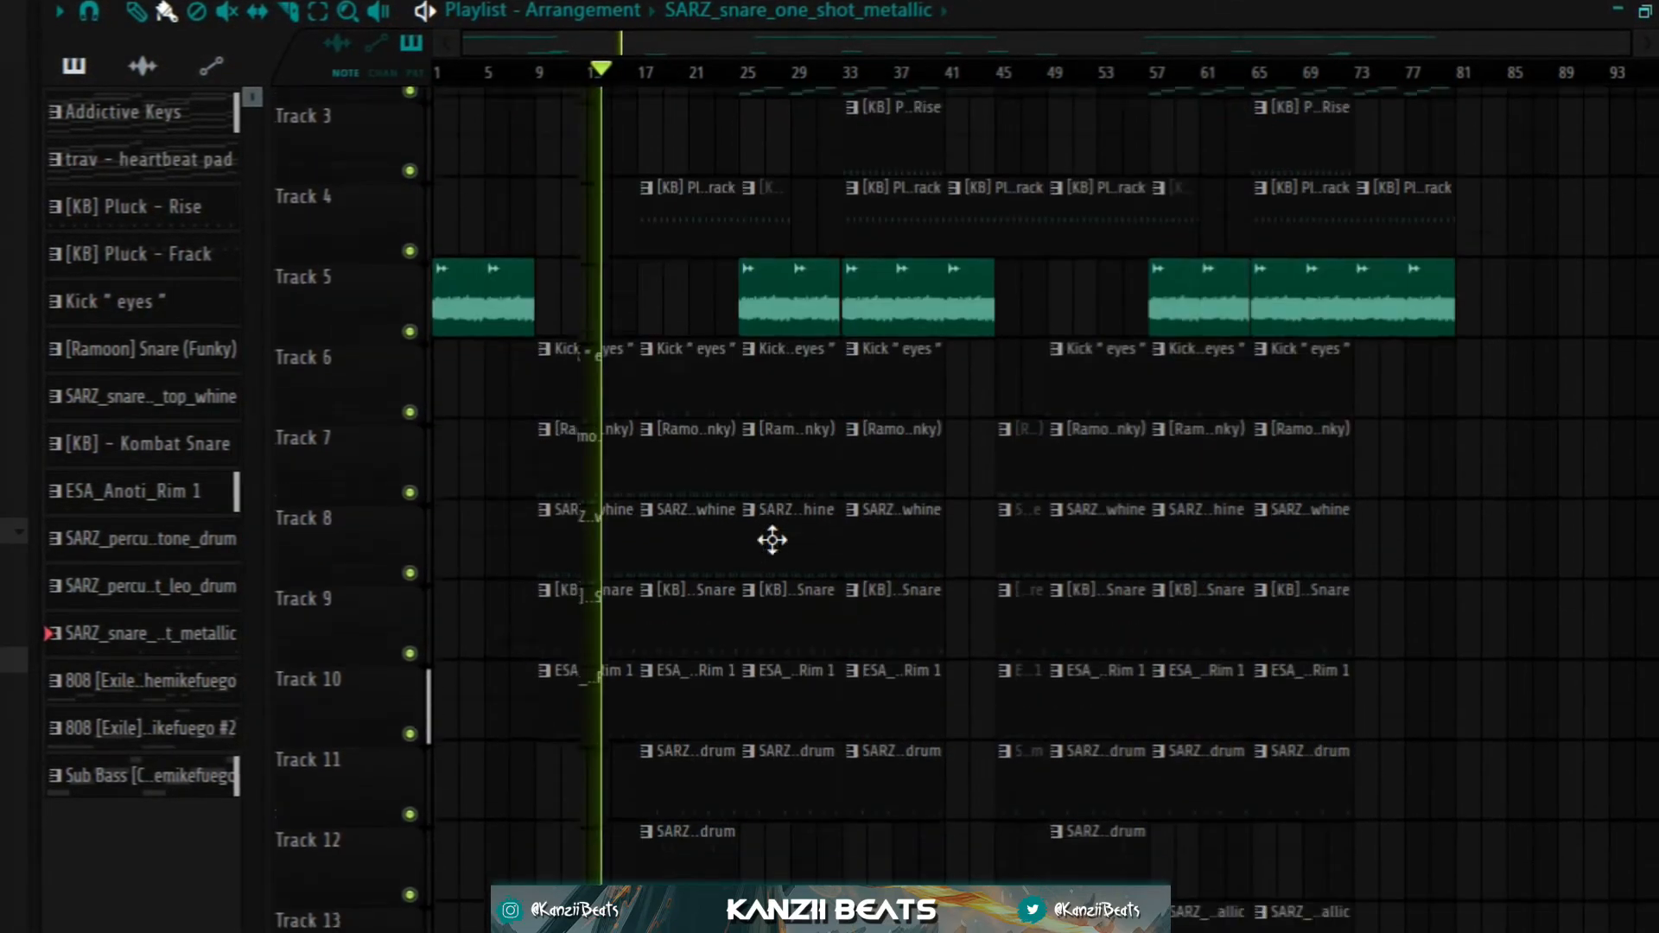
scroll(771, 530, down, 4)
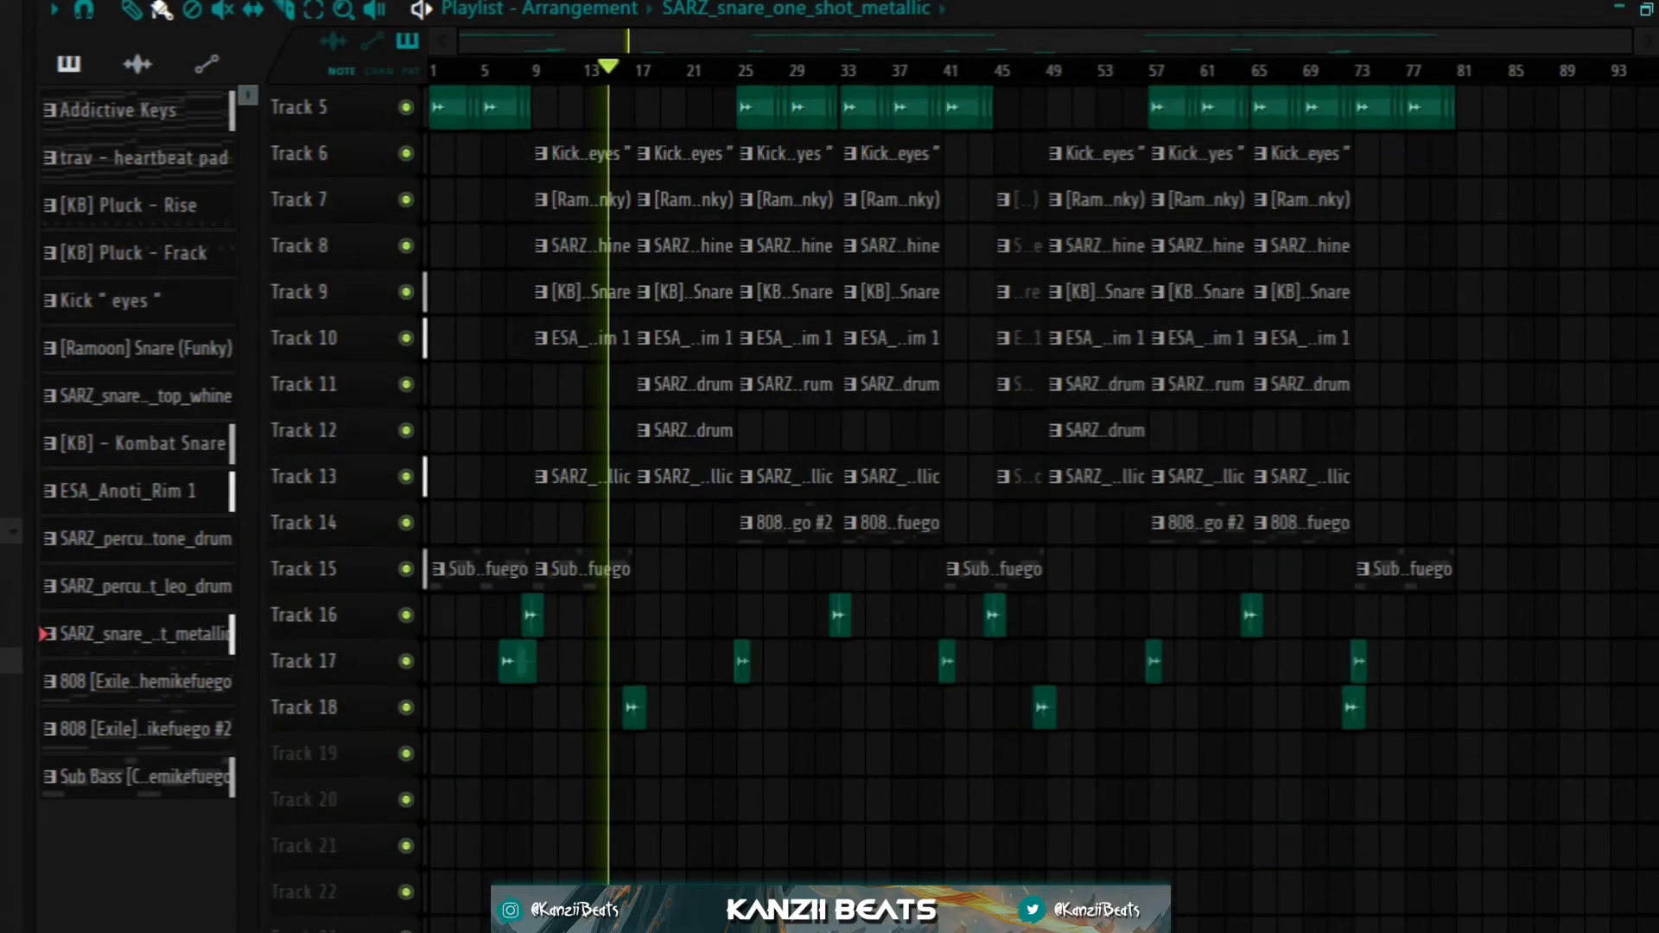
scroll(950, 501, up, 2)
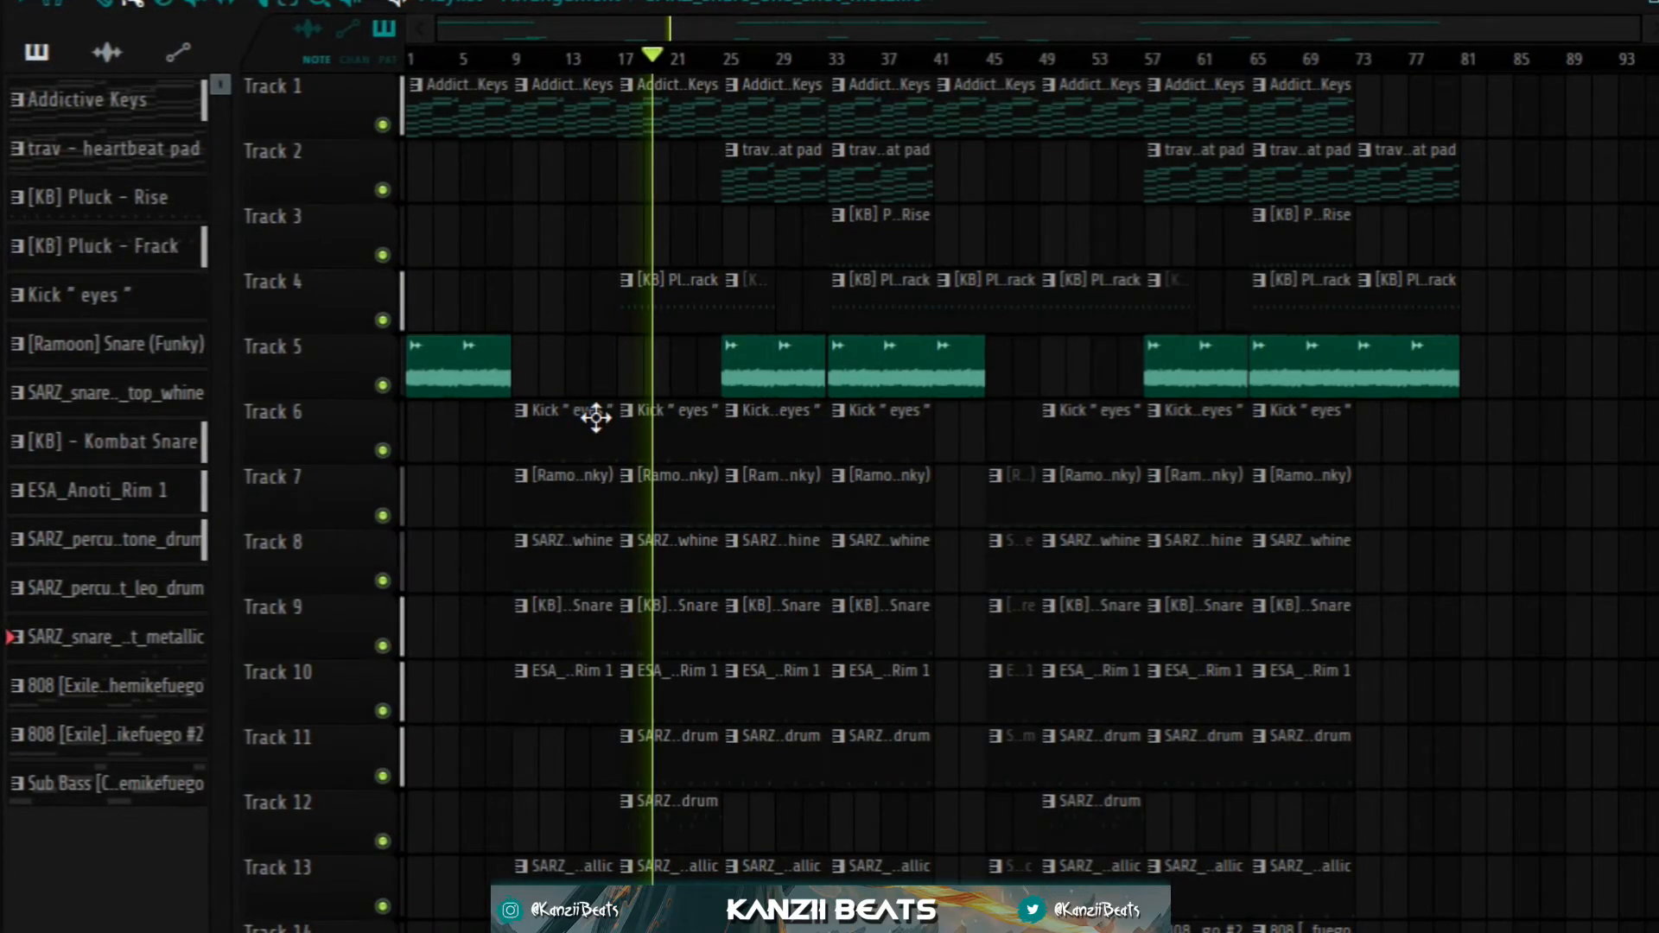
scroll(647, 423, down, 2)
scroll(647, 423, up, 2)
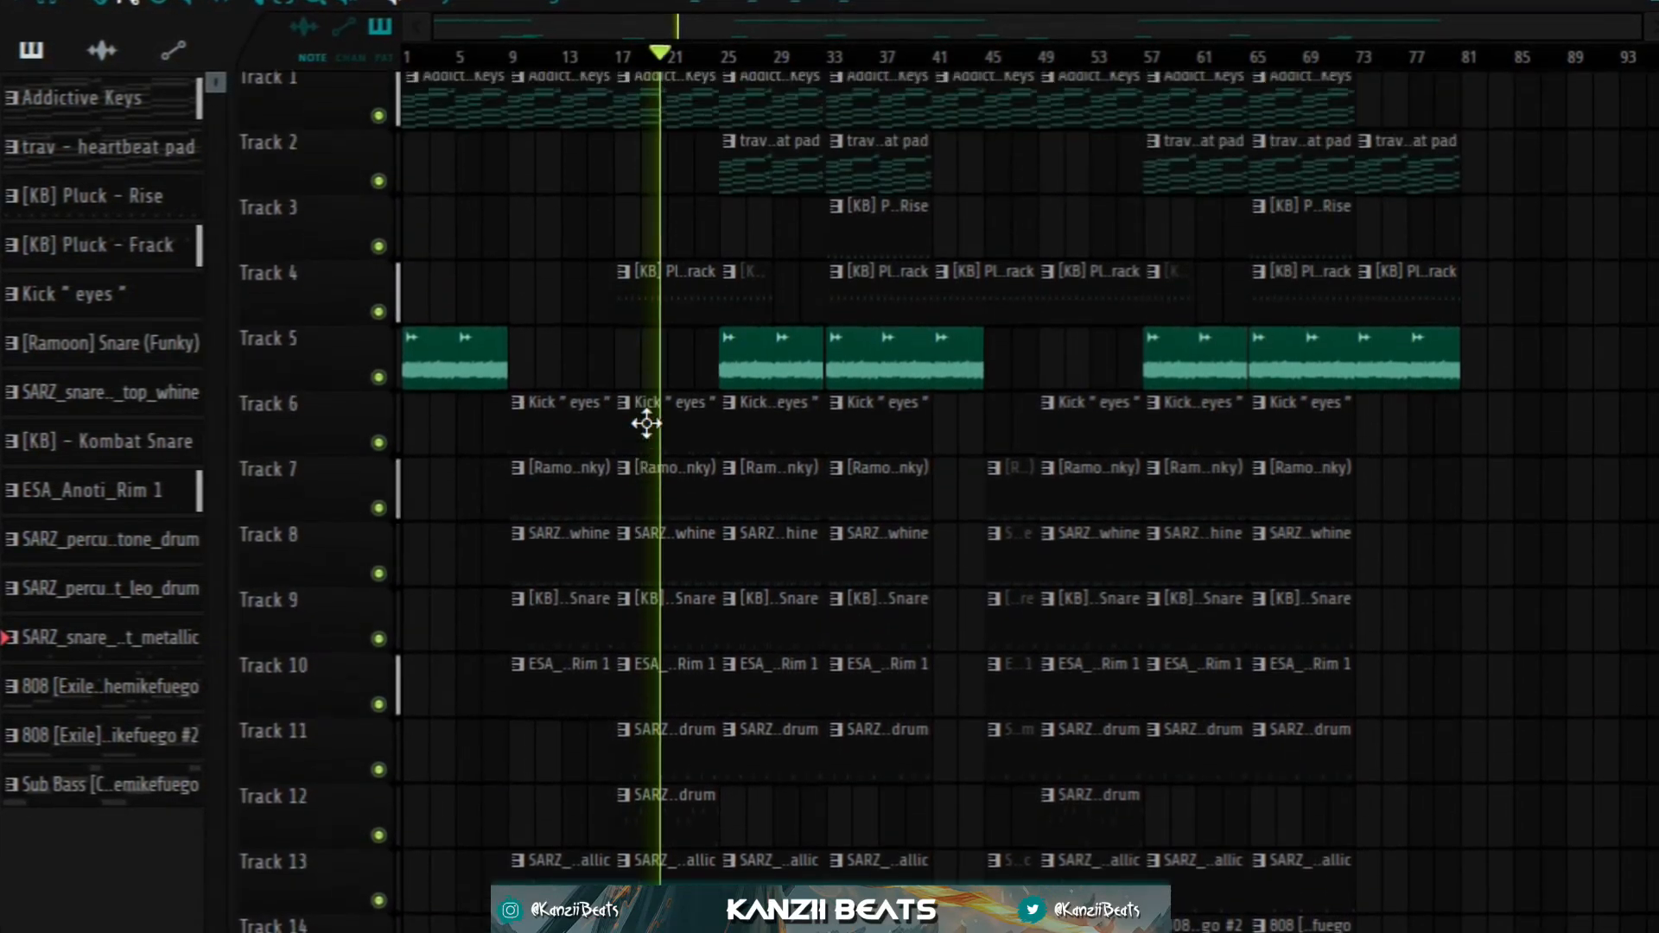